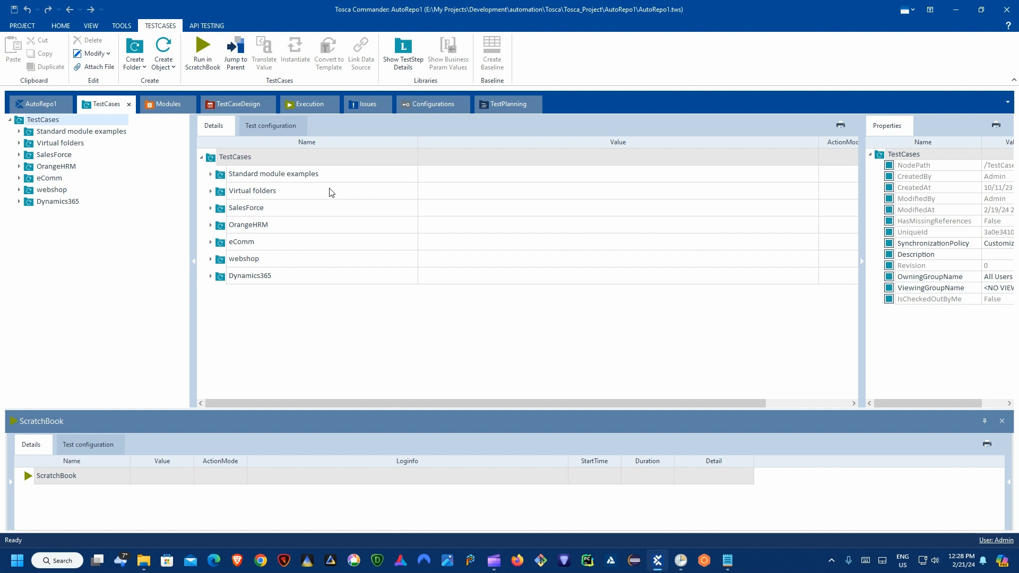
# Step: Expand eComm and view the Find Customer and email report test cases, then go to Execution
pyautogui.click(53, 179)
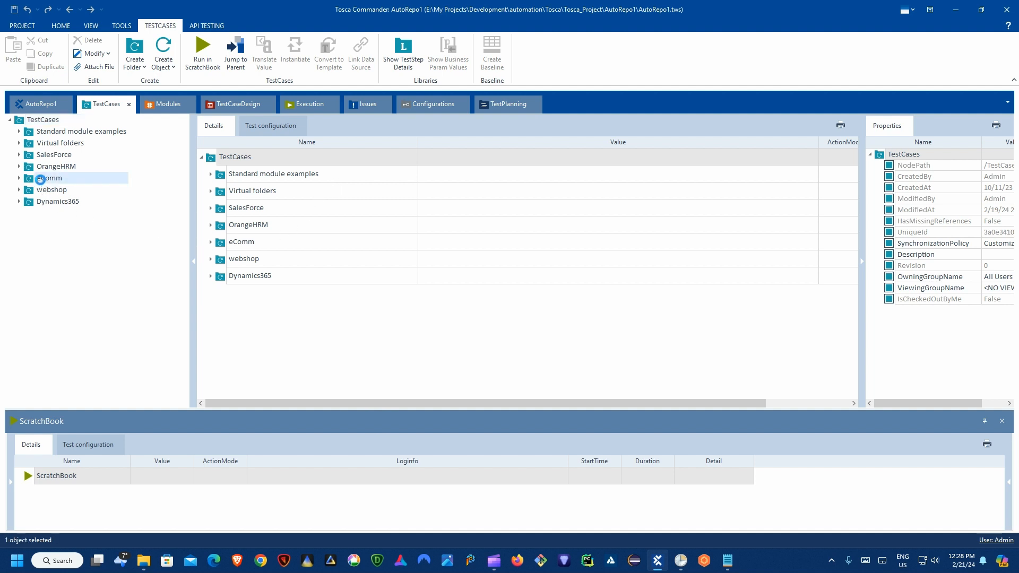
pyautogui.click(19, 178)
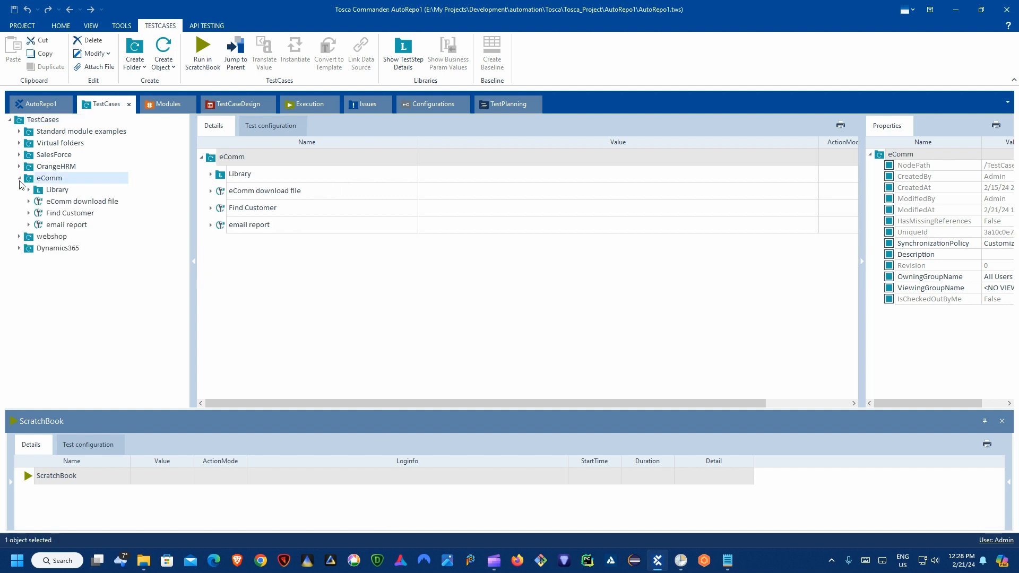
pyautogui.click(64, 213)
pyautogui.click(69, 227)
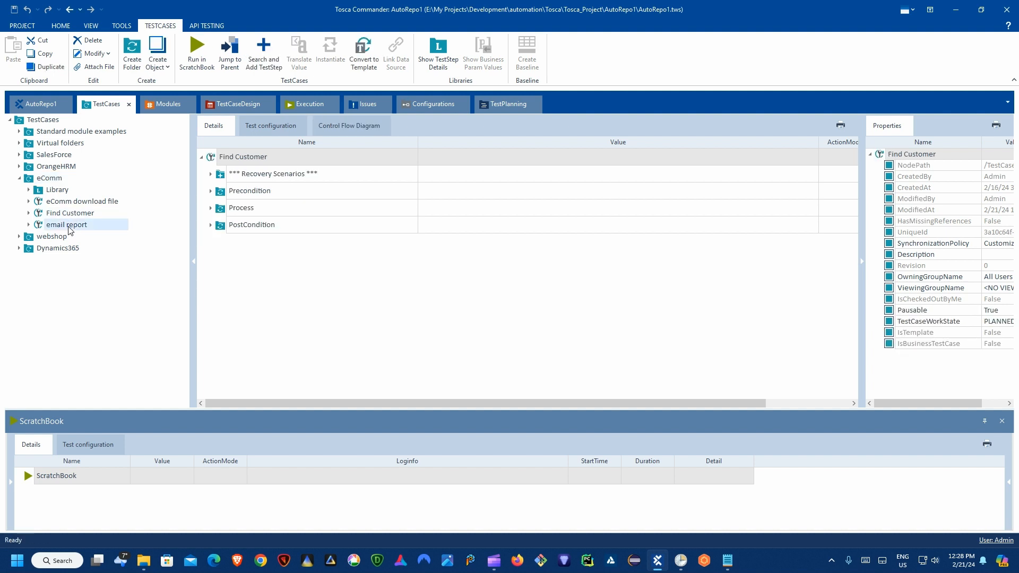
pyautogui.click(67, 213)
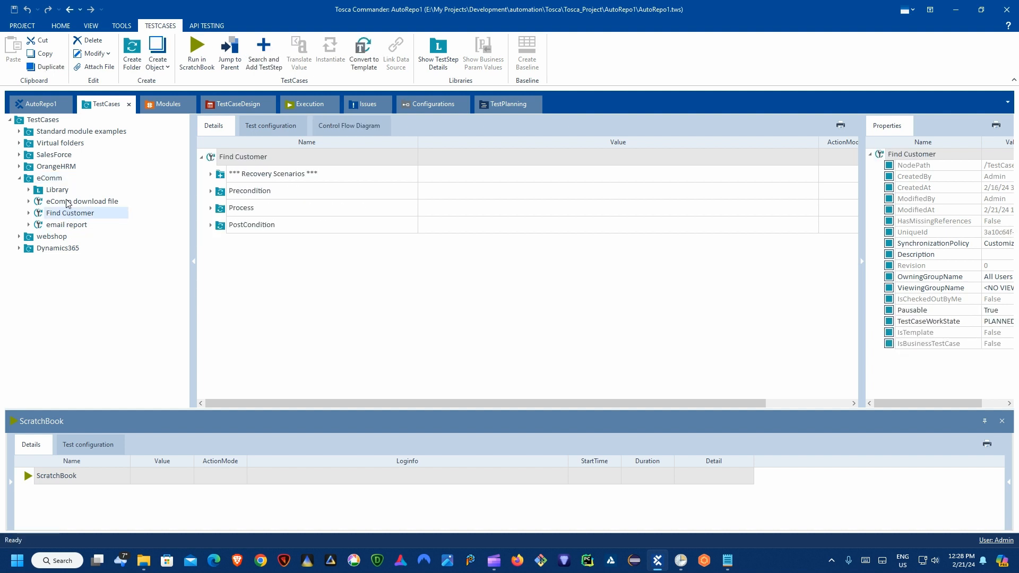
pyautogui.click(311, 104)
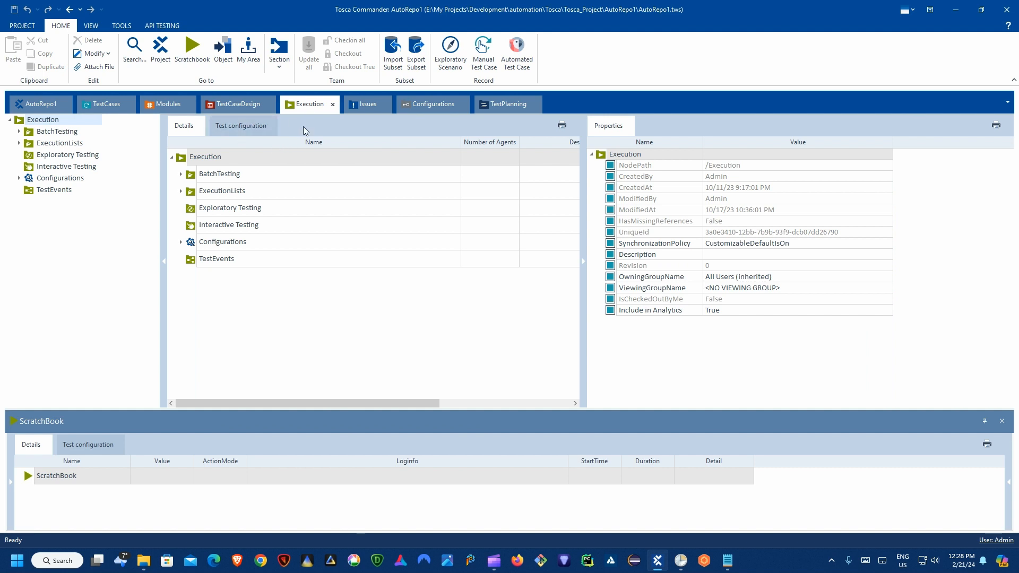
# Step: Expand BatchTesting and check the NodePath of 1BatchTest and 2Get and send Report
pyautogui.click(211, 176)
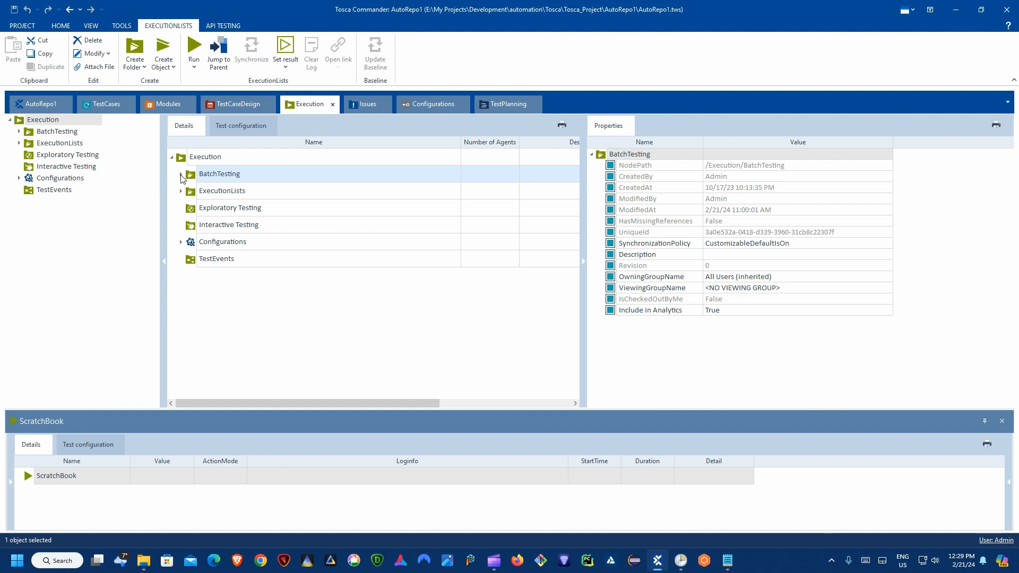
pyautogui.click(181, 174)
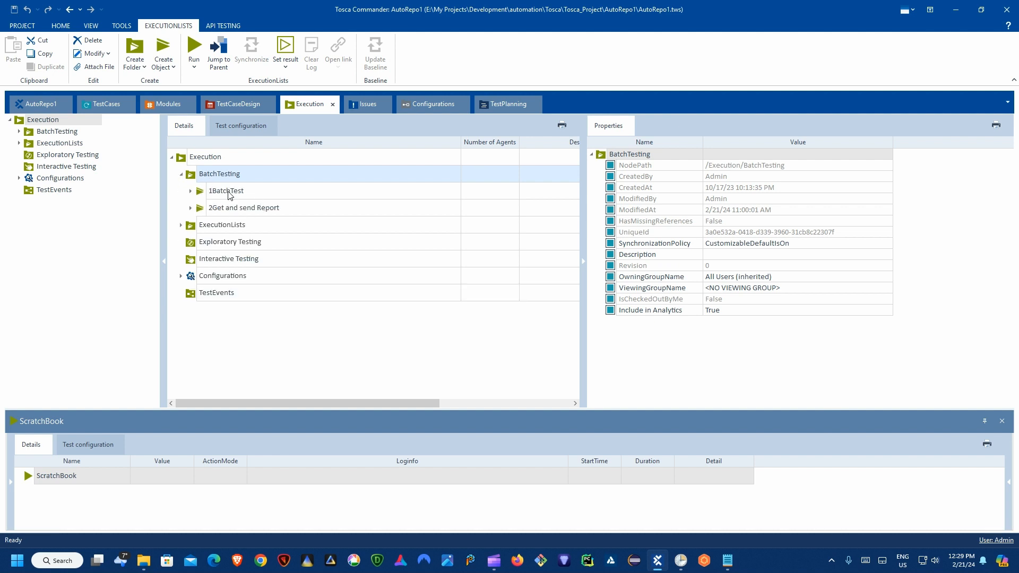
pyautogui.click(220, 192)
pyautogui.press('Down')
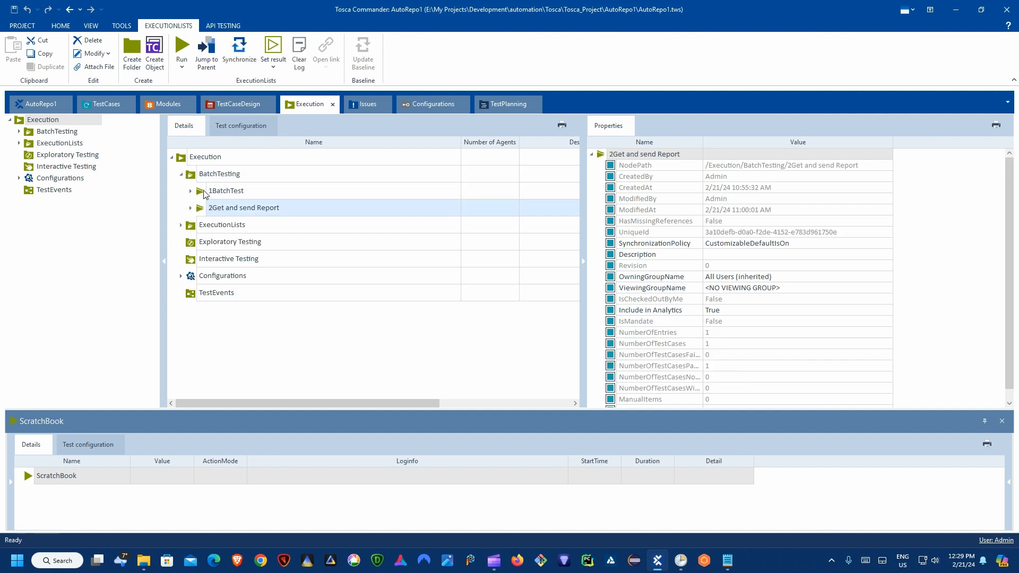
pyautogui.click(203, 194)
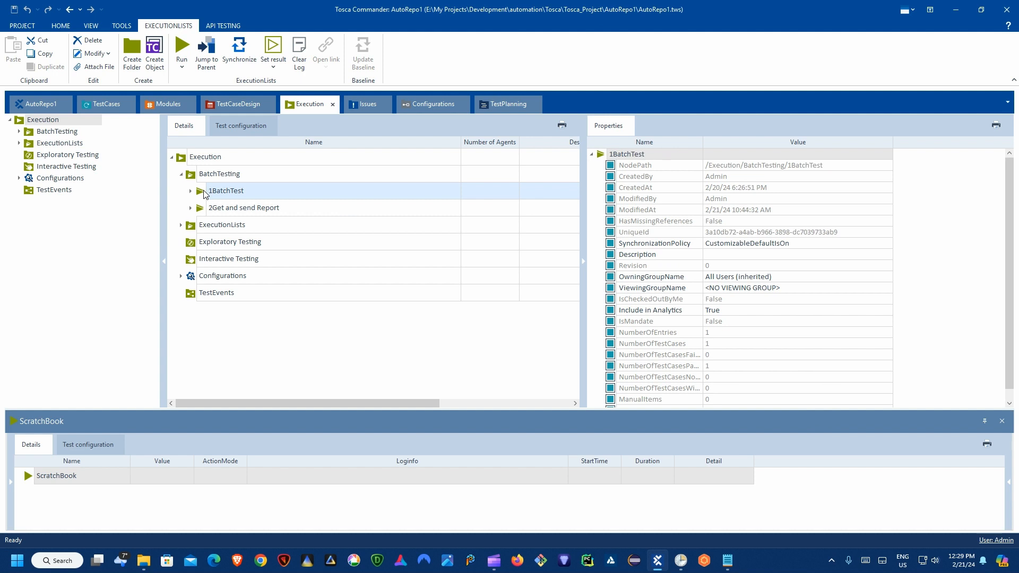
pyautogui.click(735, 168)
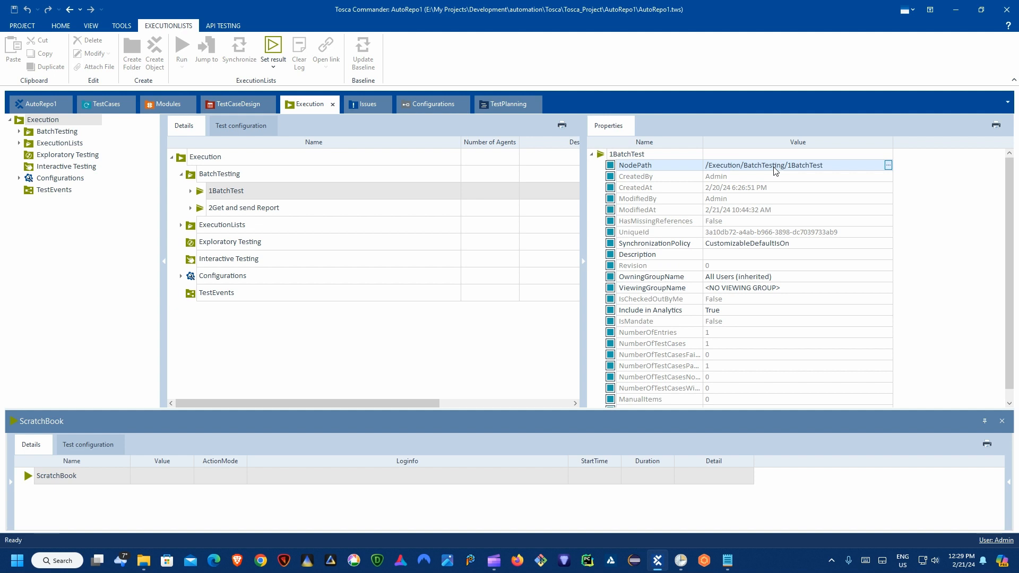
pyautogui.click(250, 209)
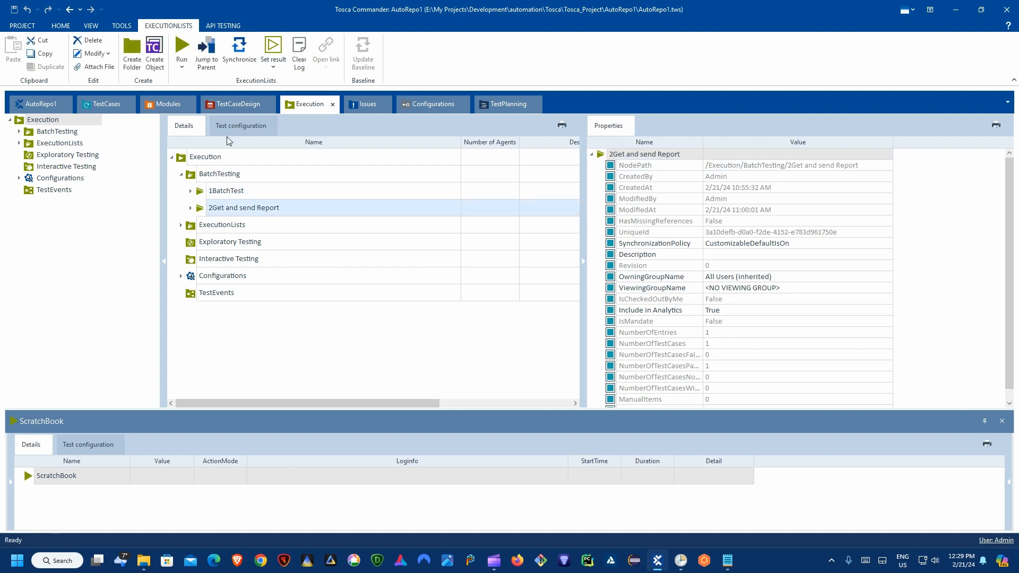
# Step: Review the email report test case steps, reselect 1BatchTest, and bring up the ToscaBatchTesting folder
pyautogui.click(108, 105)
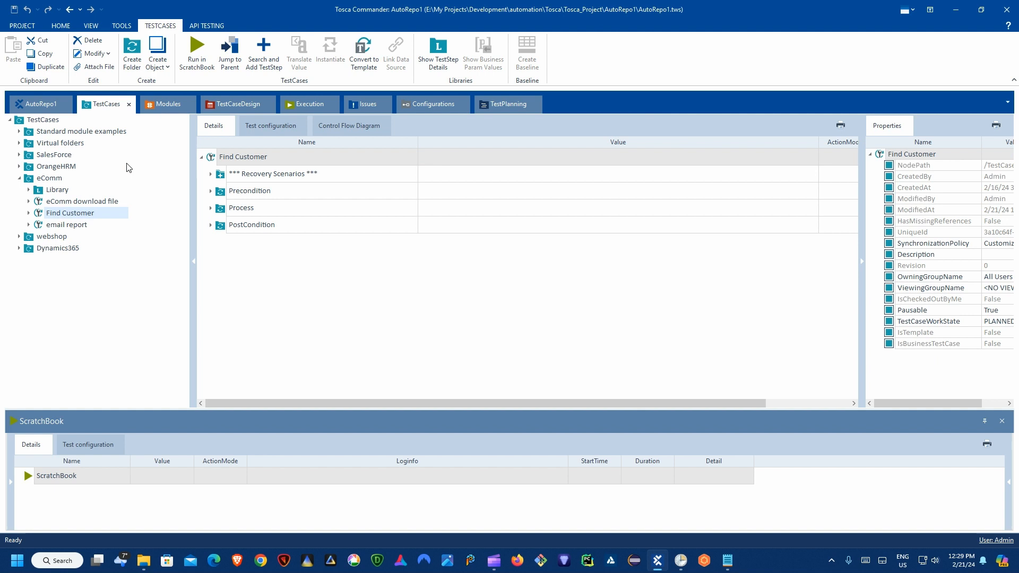
pyautogui.click(61, 226)
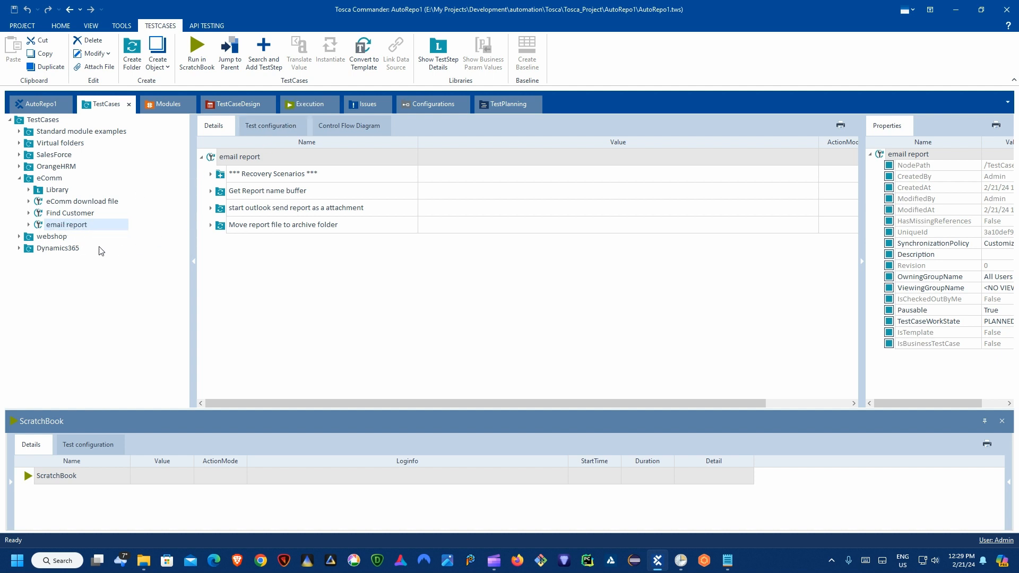
pyautogui.click(298, 107)
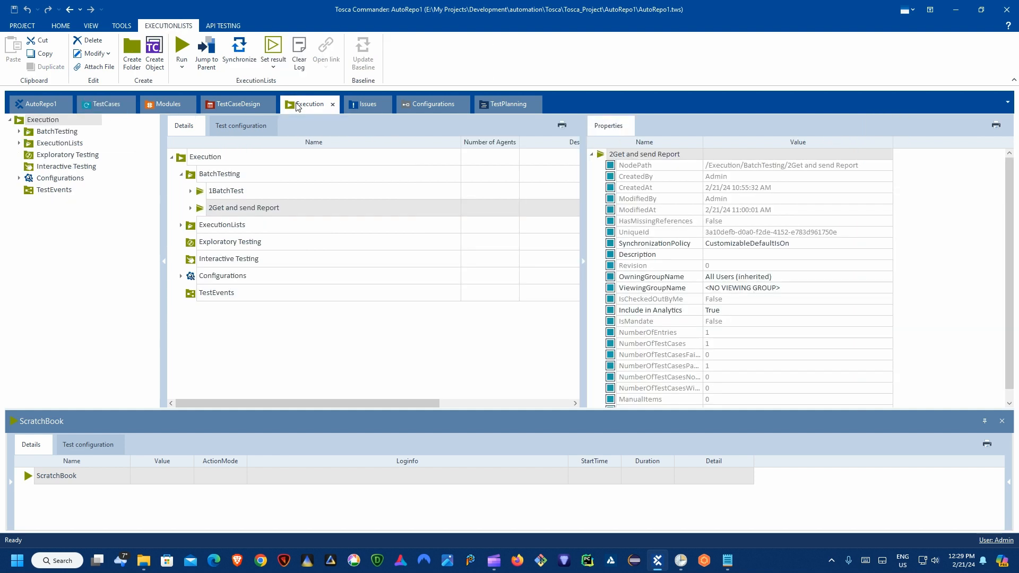
pyautogui.click(222, 192)
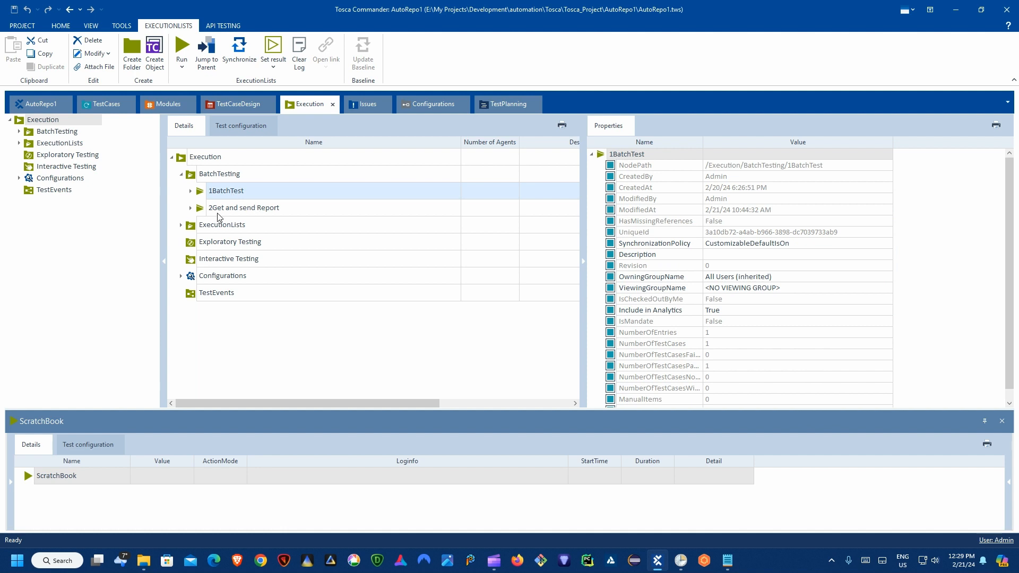
pyautogui.click(151, 558)
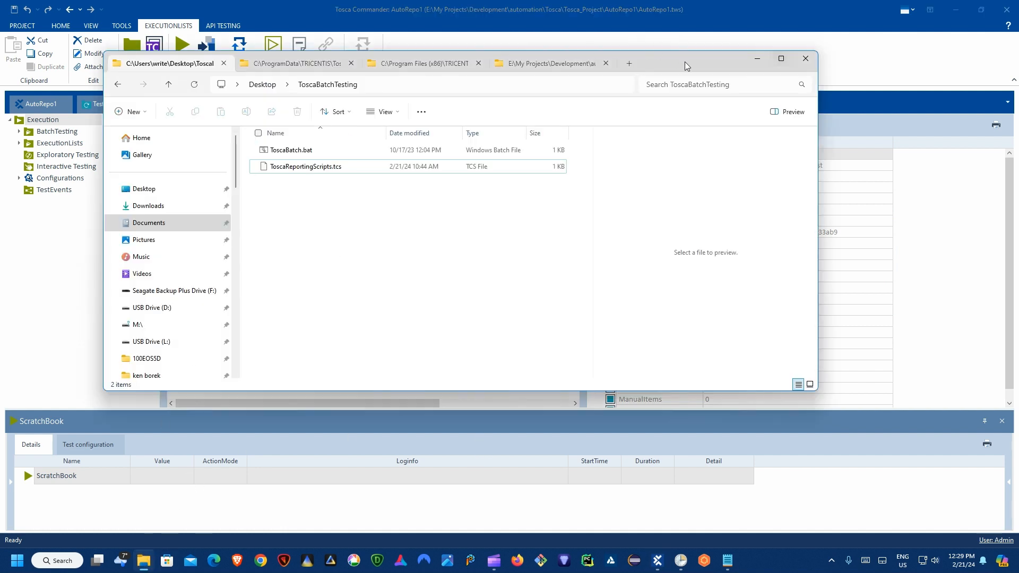
# Step: Preview ToscaBatch.bat's TCShell launch command and bring up its context menu
pyautogui.moveTo(696, 64); pyautogui.dragTo(693, 123)
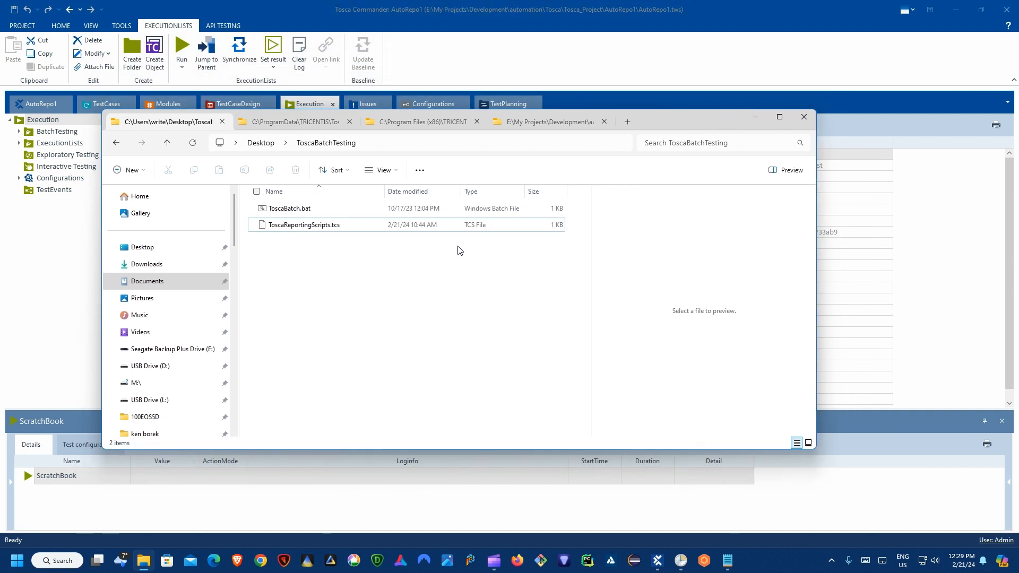
pyautogui.click(288, 211)
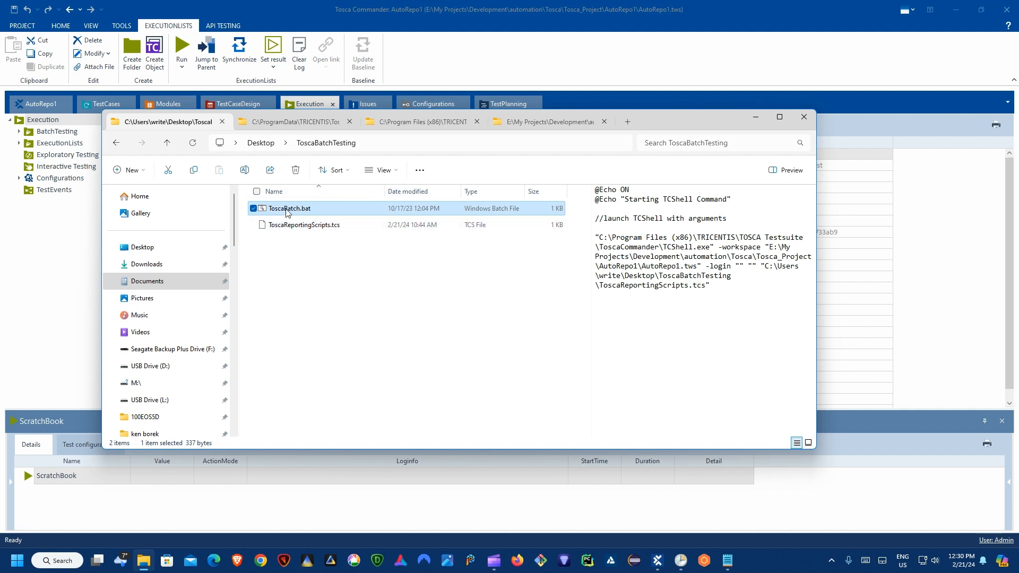
pyautogui.rightClick(291, 207)
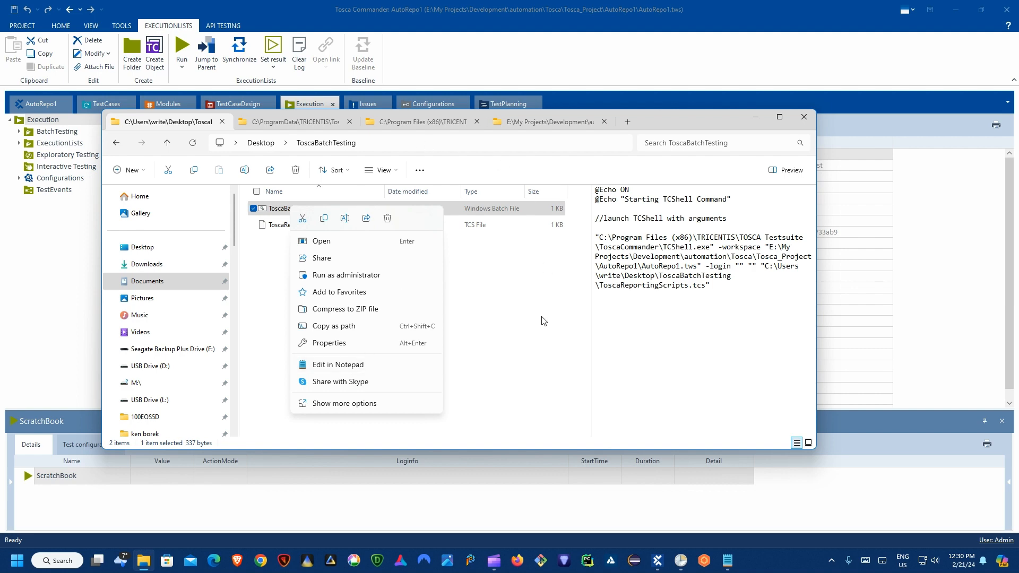
# Step: Open ToscaBatch.bat in Notepad and mark the TCShell.exe and workspace path parts of the command
pyautogui.click(728, 560)
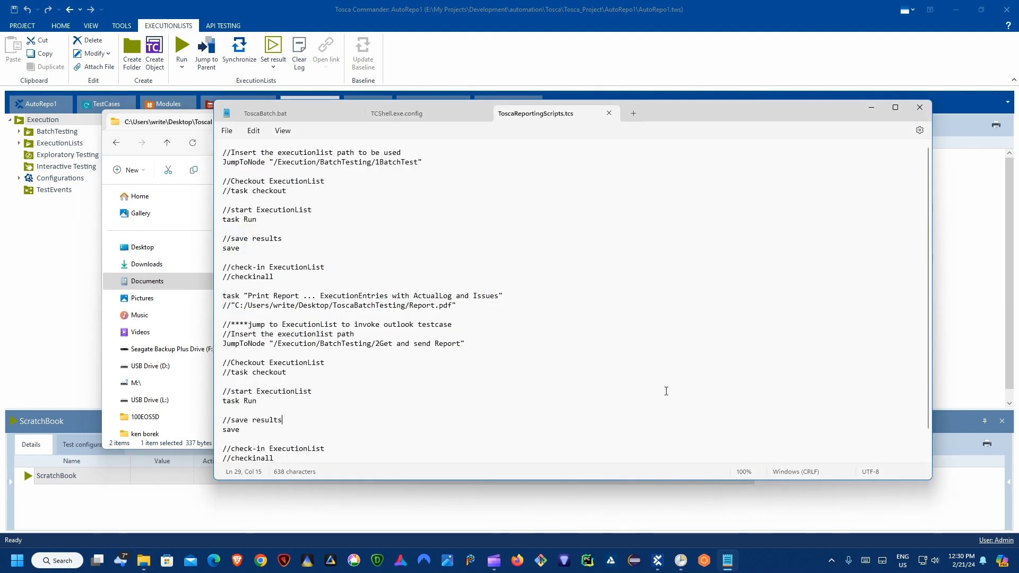
pyautogui.click(291, 110)
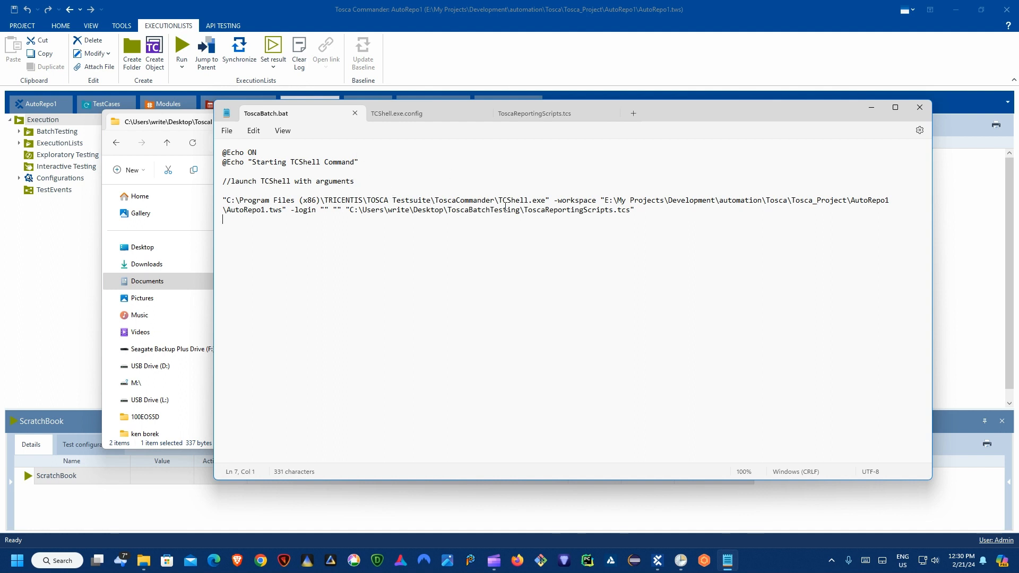
pyautogui.moveTo(490, 201); pyautogui.dragTo(545, 202)
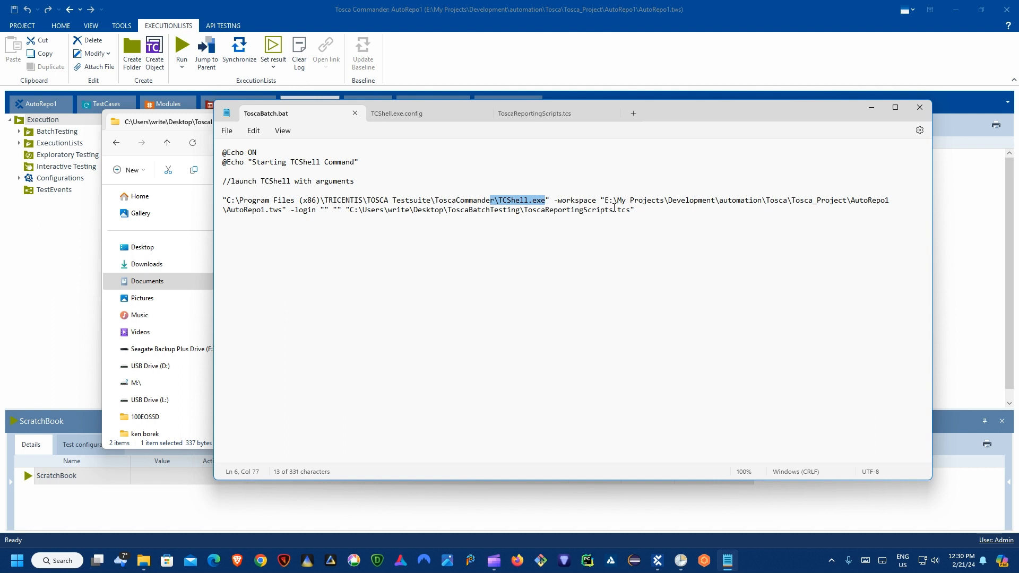
pyautogui.moveTo(606, 201); pyautogui.dragTo(284, 212)
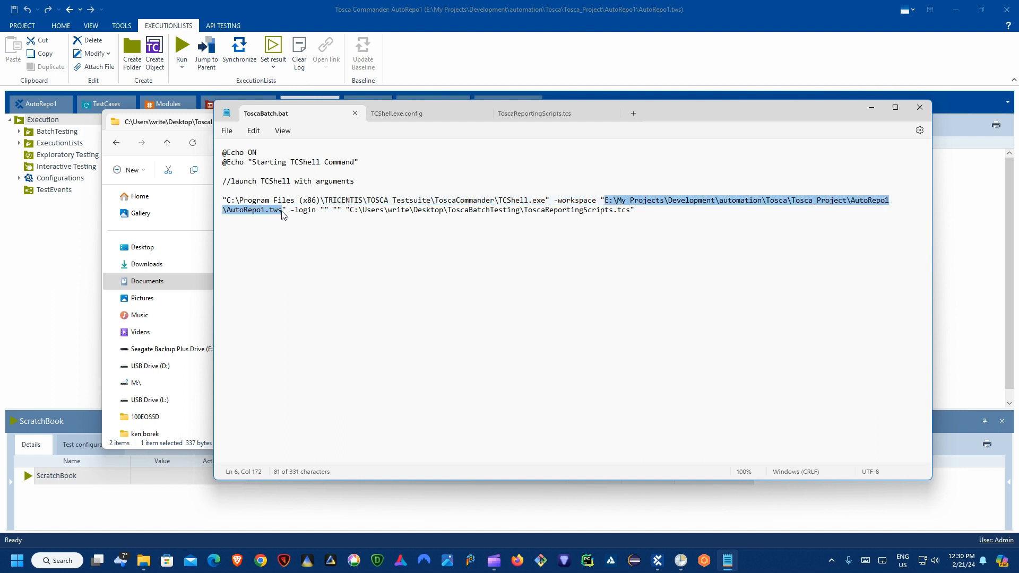
# Step: Mark the login argument, its empty credentials, and the ToscaReportingScripts script name in the command
pyautogui.click(283, 214)
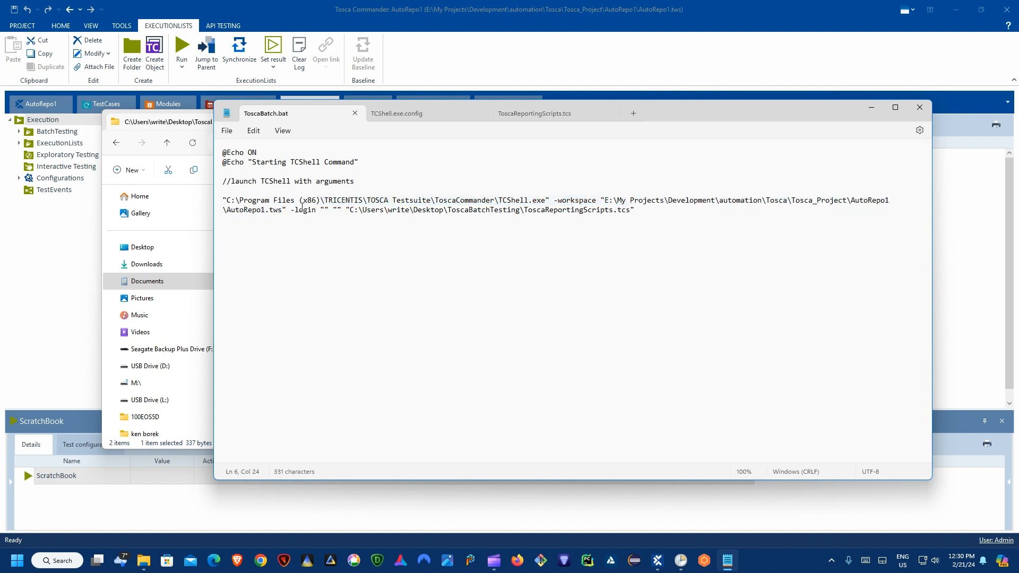
pyautogui.moveTo(298, 211); pyautogui.dragTo(335, 212)
pyautogui.click(333, 212)
pyautogui.moveTo(321, 210); pyautogui.dragTo(342, 210)
pyautogui.click(488, 210)
pyautogui.moveTo(525, 210); pyautogui.dragTo(616, 219)
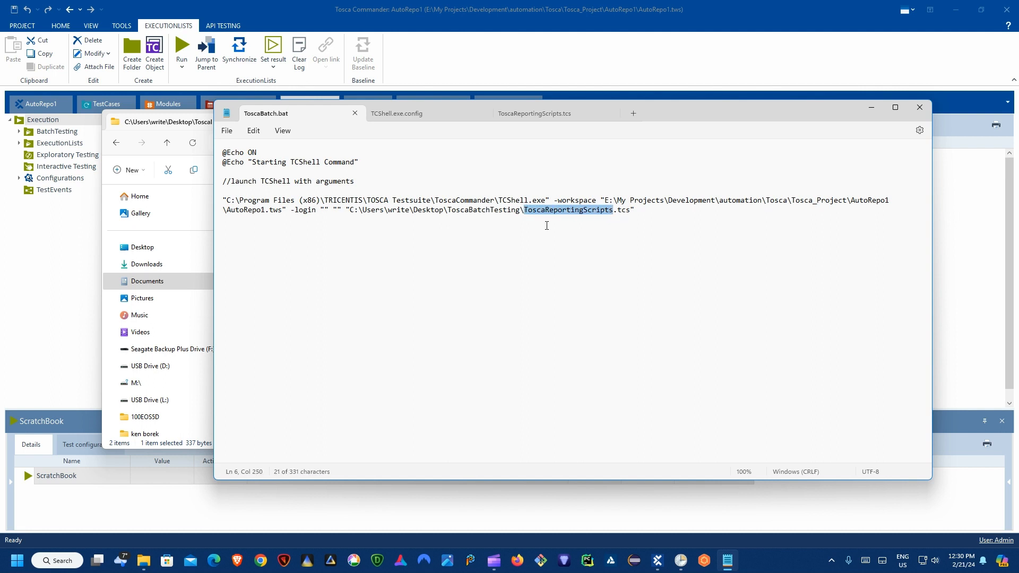
pyautogui.click(507, 211)
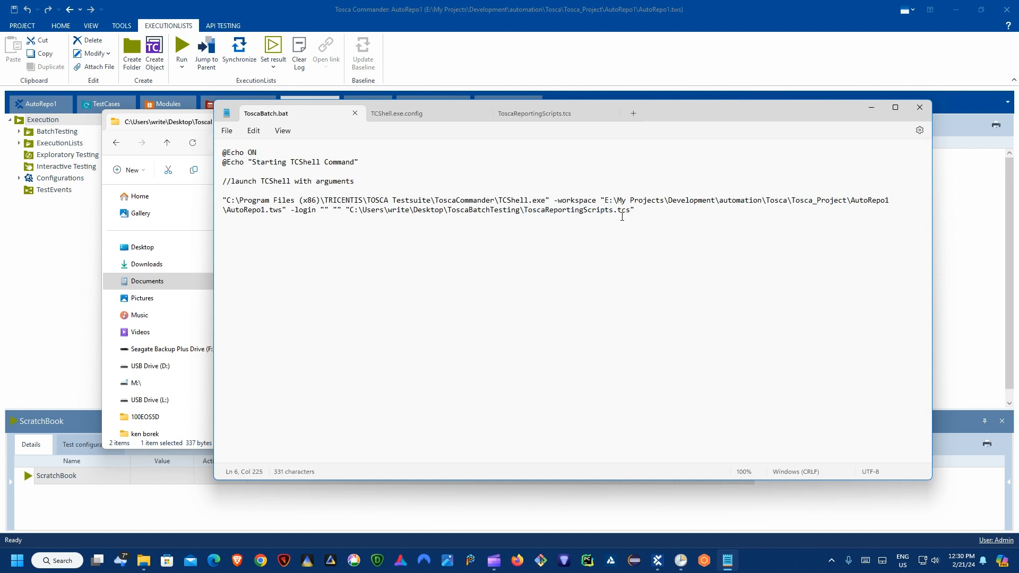
pyautogui.moveTo(718, 107); pyautogui.dragTo(796, 138)
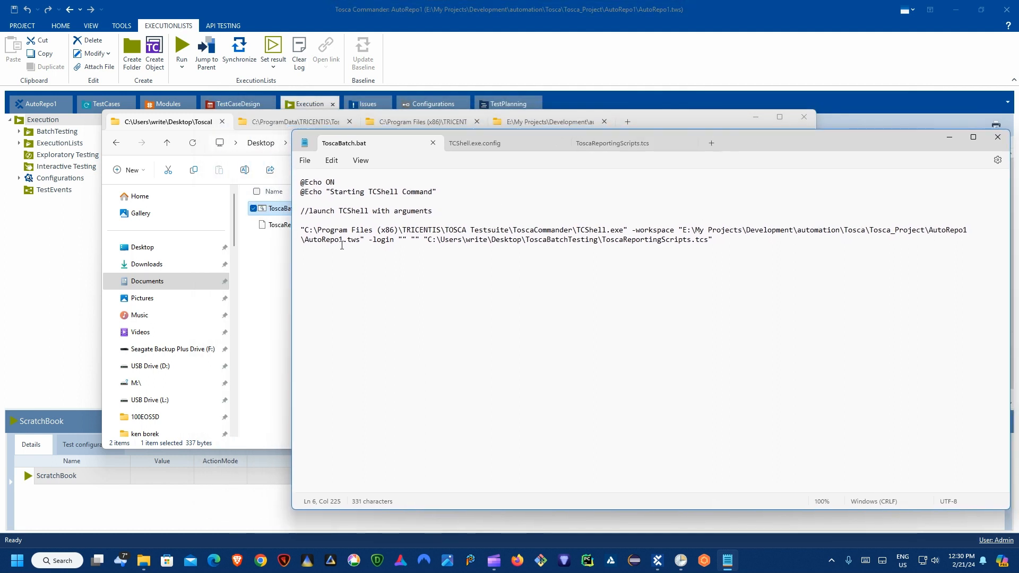
pyautogui.press('Right')
pyautogui.press('Right')
pyautogui.press('Right')
pyautogui.press('Right')
pyautogui.press('Right')
pyautogui.press('Right')
pyautogui.press('Right')
pyautogui.press('Right')
pyautogui.press('Right')
pyautogui.press('Right')
pyautogui.press('Right')
pyautogui.press('Right')
pyautogui.press('Right')
pyautogui.press('Right')
pyautogui.press('Right')
# Step: Open ToscaReportingScripts.tcs and highlight the /Execution/BatchTesting/1BatchTest path in its first JumpToNode line
pyautogui.click(278, 246)
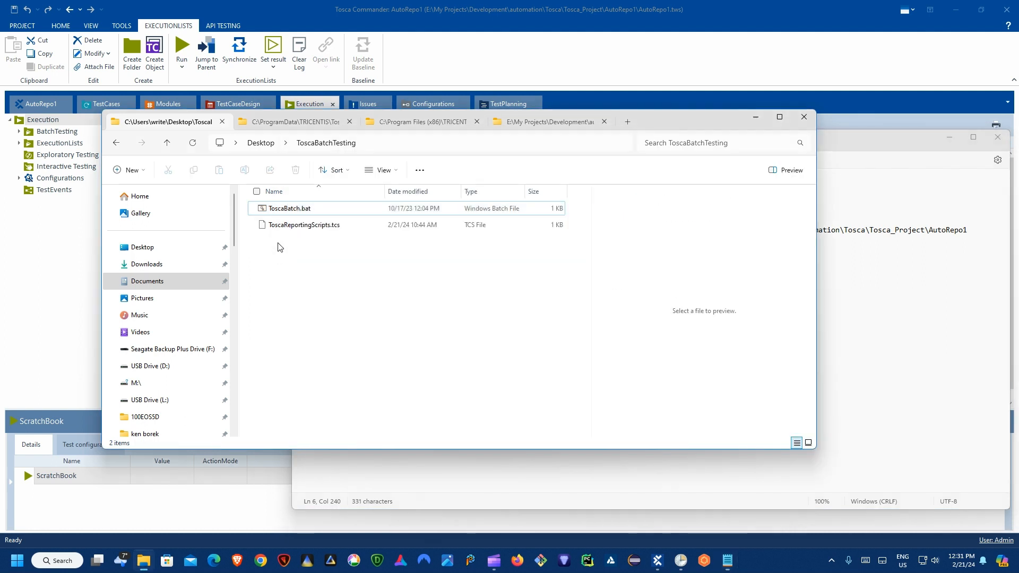
pyautogui.rightClick(312, 226)
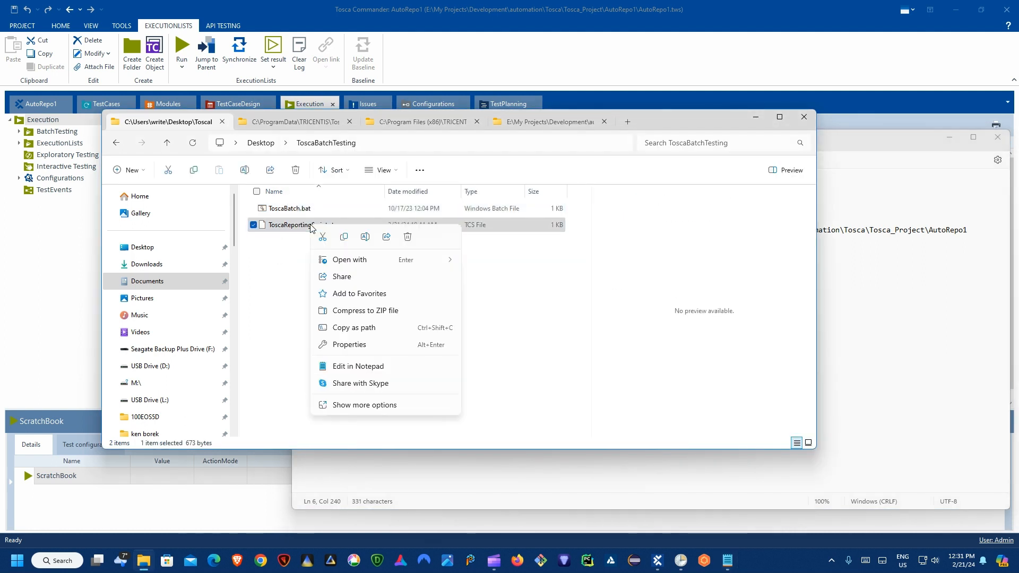
pyautogui.click(727, 561)
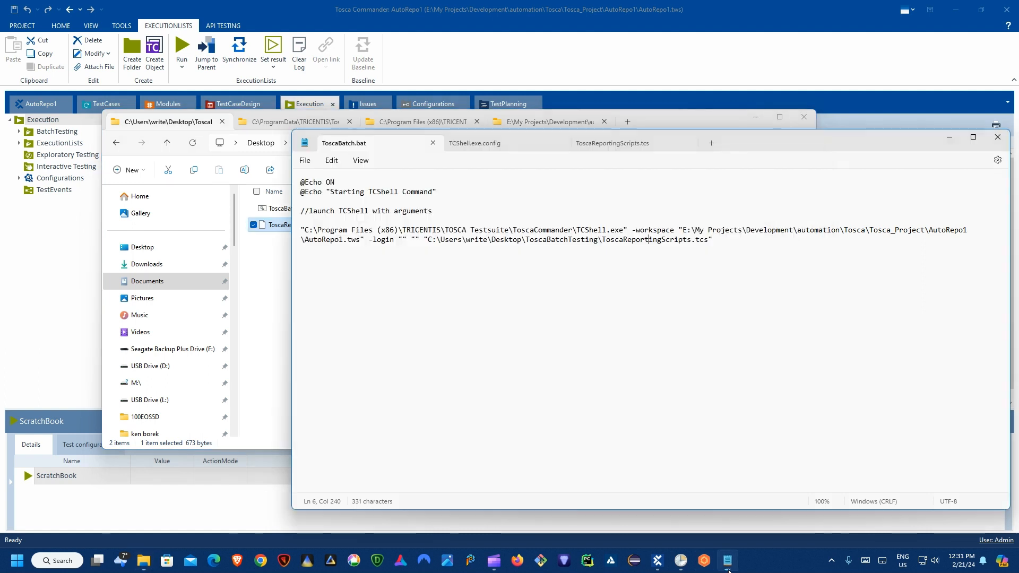
pyautogui.click(604, 141)
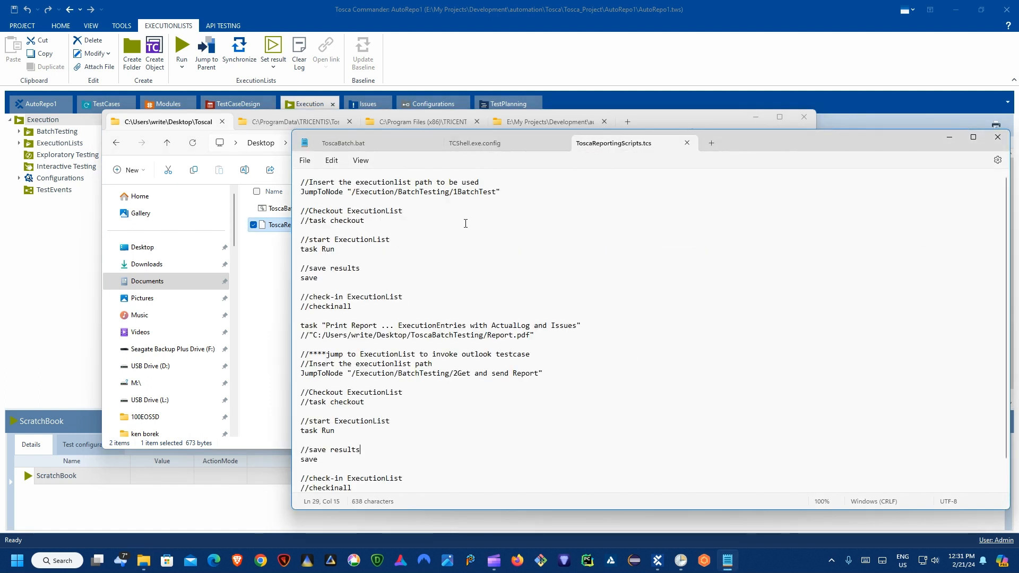
pyautogui.moveTo(750, 139); pyautogui.dragTo(702, 107)
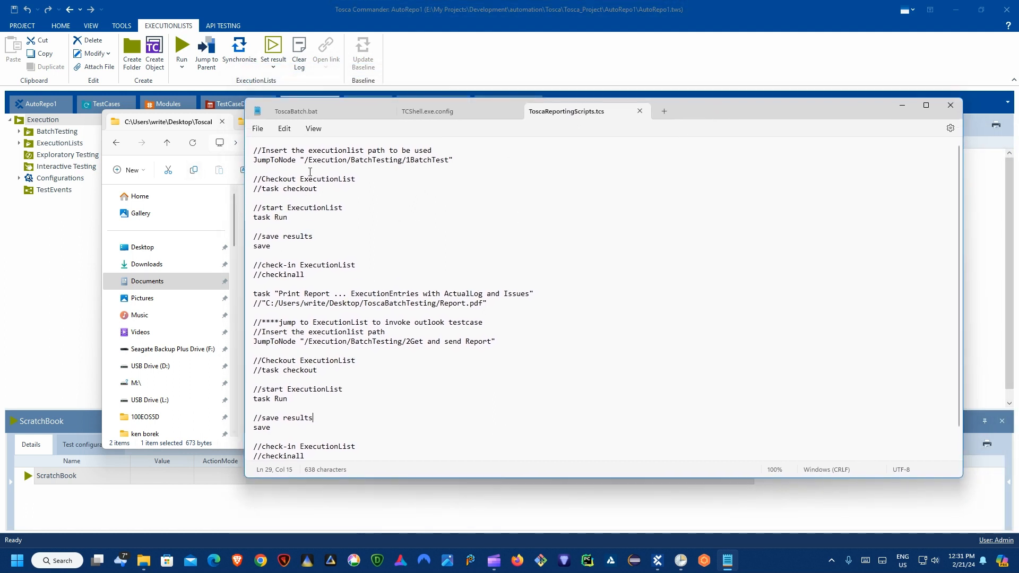
pyautogui.click(276, 159)
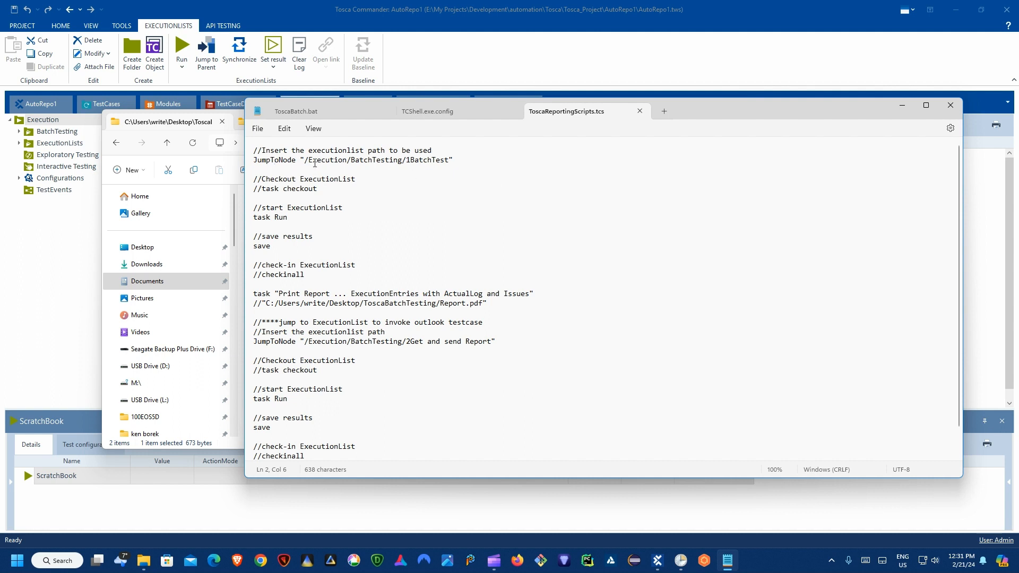
pyautogui.moveTo(315, 163); pyautogui.dragTo(432, 168)
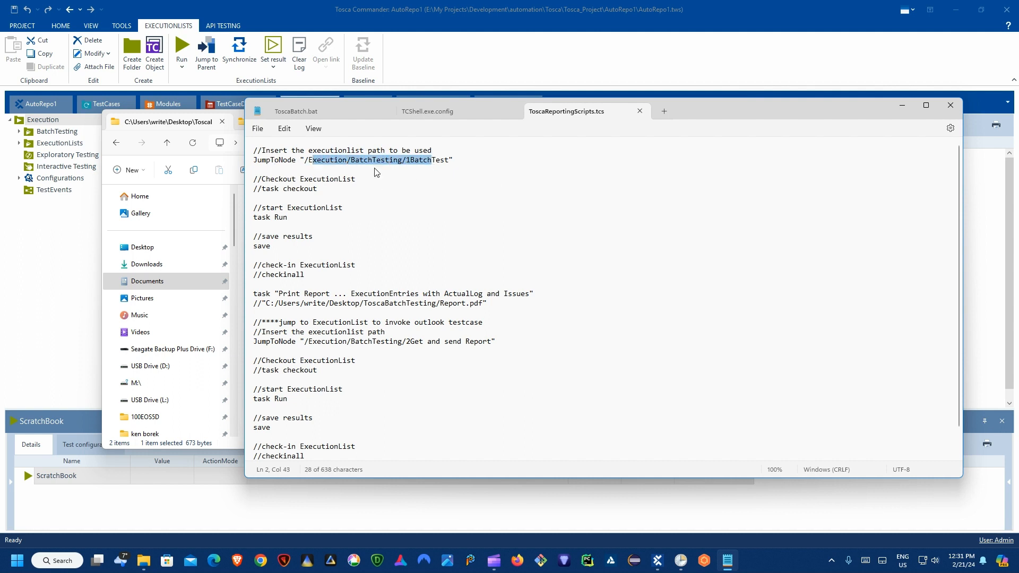
pyautogui.moveTo(308, 162); pyautogui.dragTo(434, 167)
# Step: Check 1BatchTest's NodePath, expand it, and show the Find Customer entry's properties
pyautogui.click(169, 21)
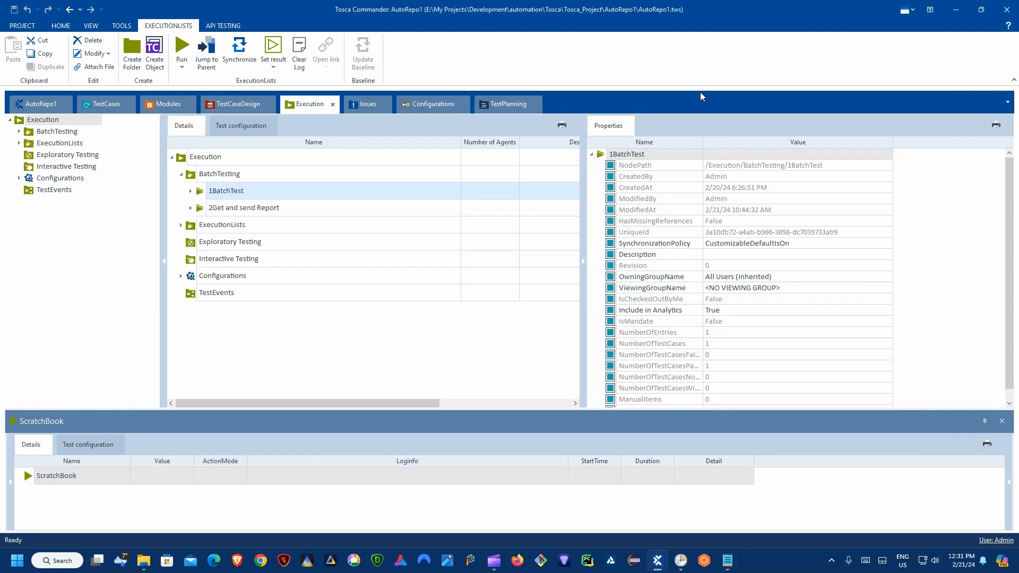
pyautogui.click(777, 165)
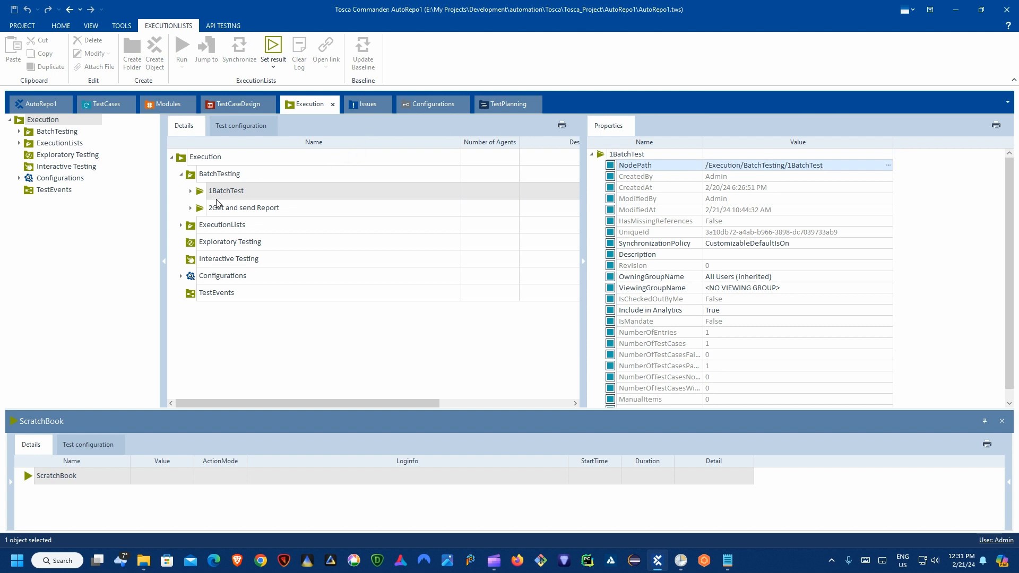
pyautogui.click(194, 192)
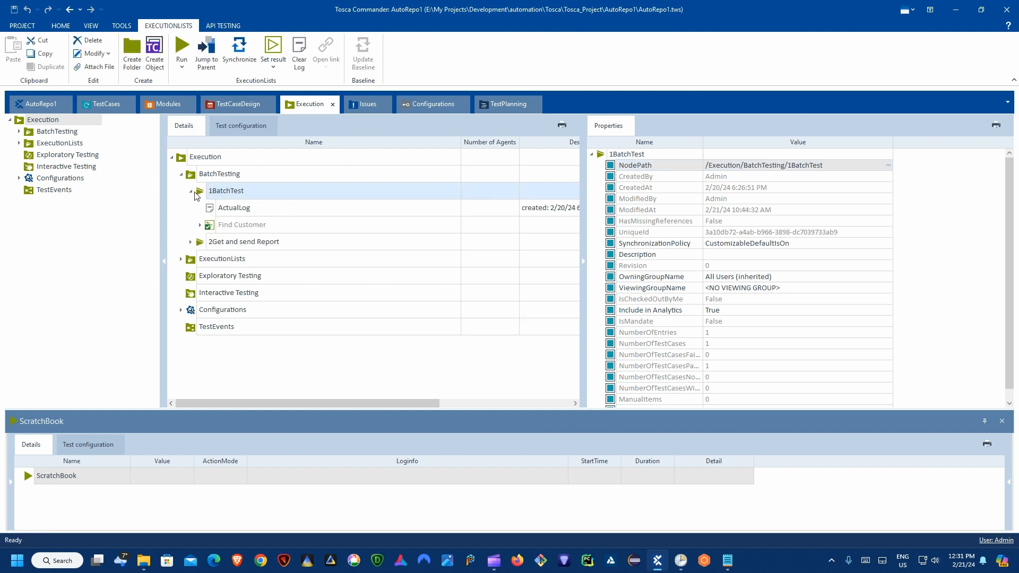
pyautogui.click(227, 225)
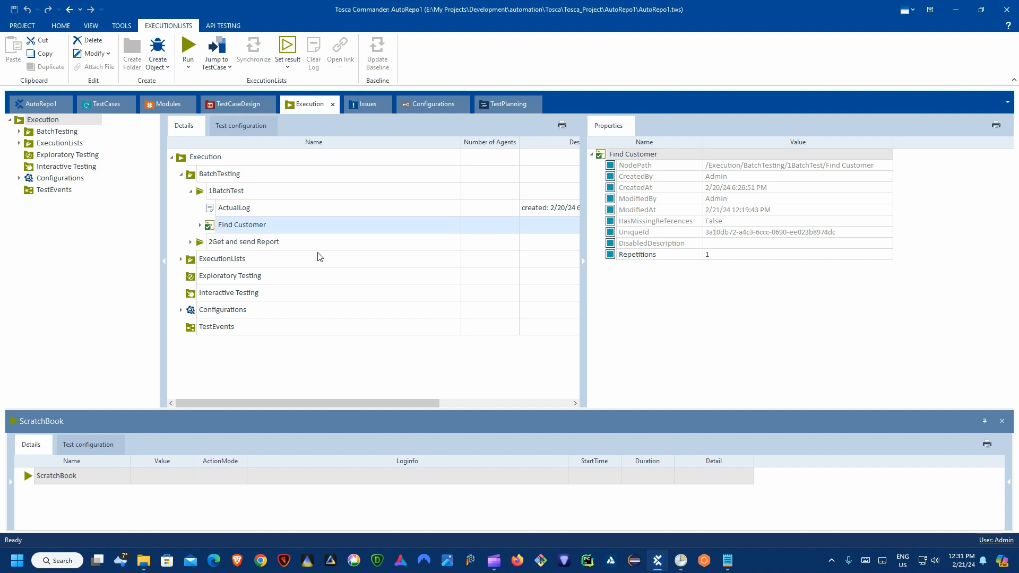
# Step: Highlight the script's checkout lines and the start ExecutionList and task Run lines
pyautogui.click(727, 560)
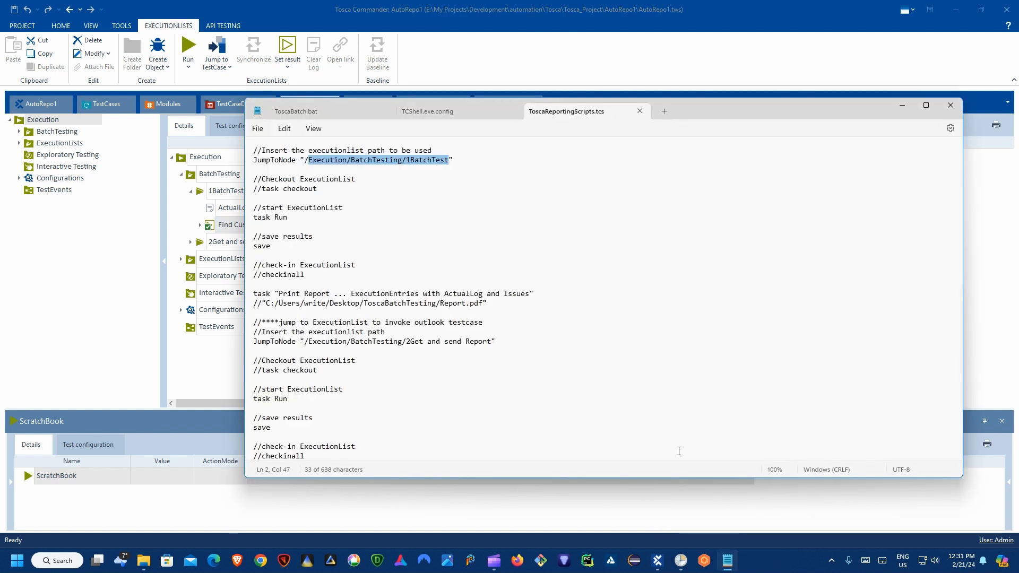
pyautogui.click(354, 256)
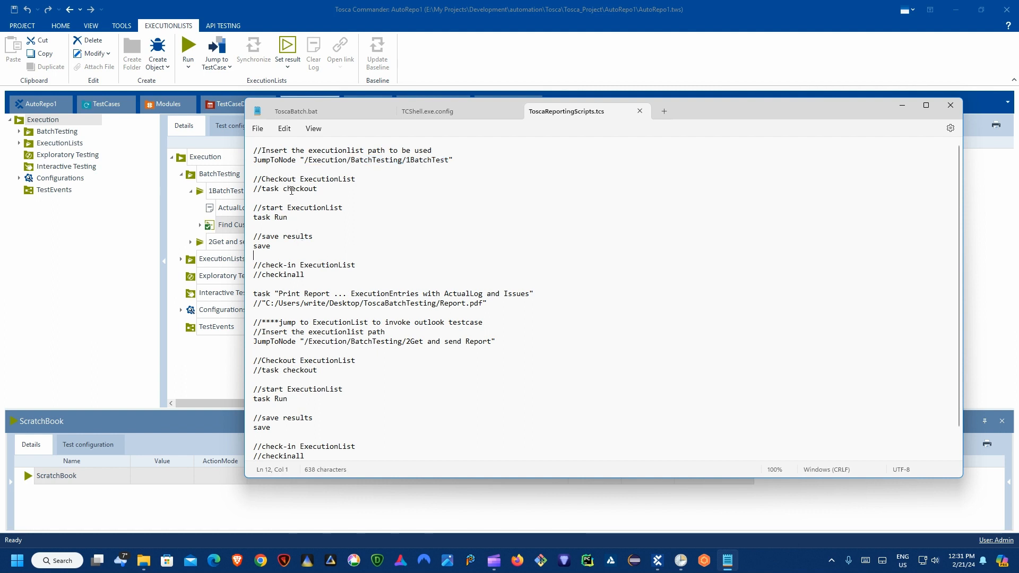
pyautogui.moveTo(327, 188); pyautogui.dragTo(254, 179)
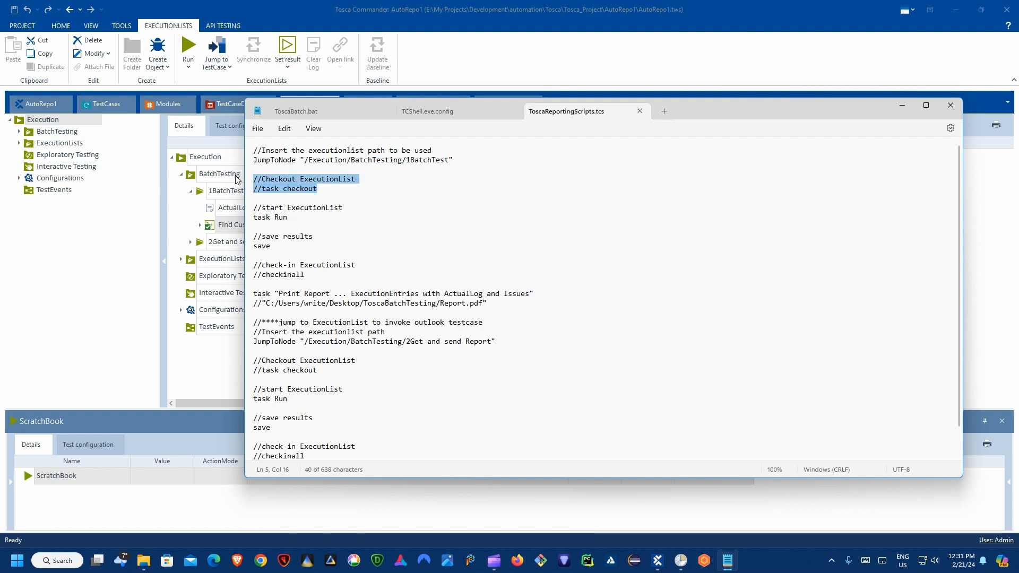
pyautogui.click(314, 198)
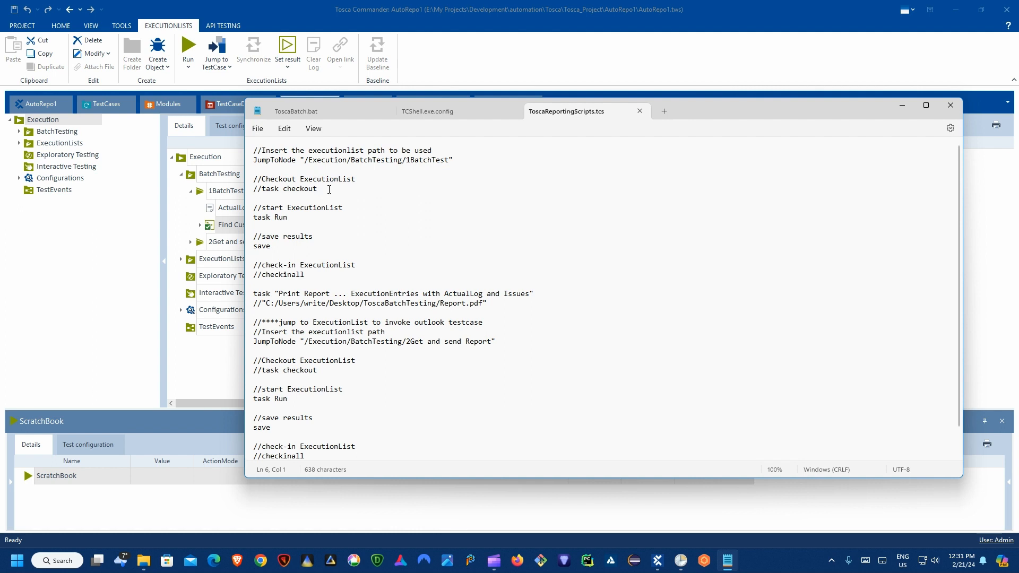
pyautogui.moveTo(329, 190); pyautogui.dragTo(253, 180)
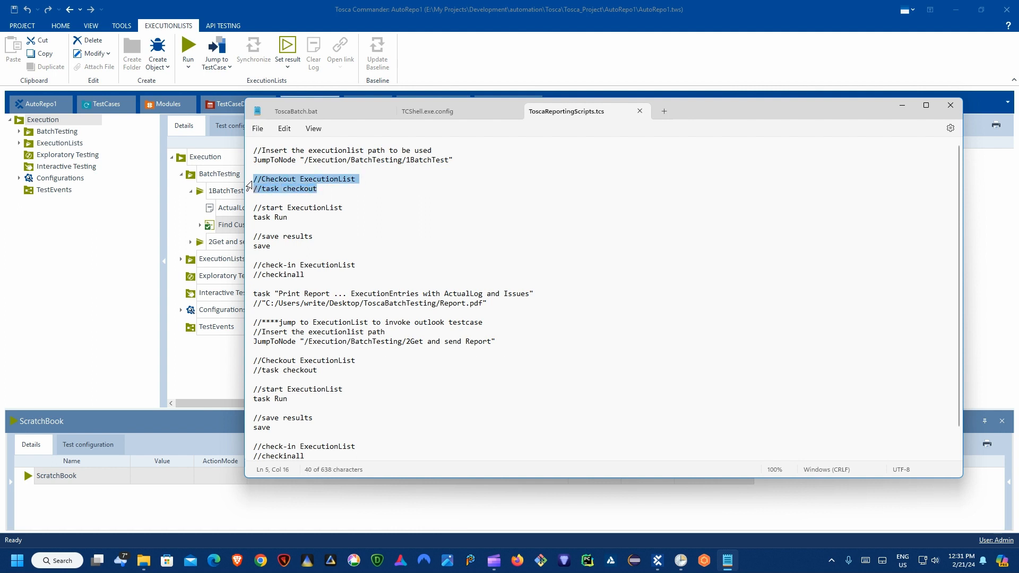
pyautogui.moveTo(298, 220); pyautogui.dragTo(245, 208)
# Step: Highlight the save command, the check-in lines, and the Print Report task with Report.pdf
pyautogui.moveTo(270, 246); pyautogui.dragTo(254, 246)
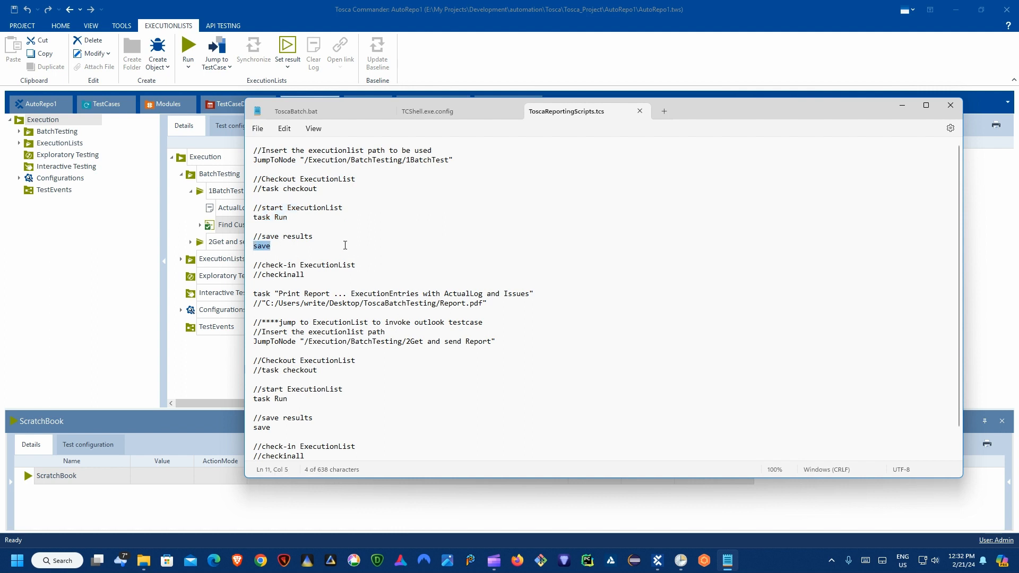
pyautogui.moveTo(333, 279); pyautogui.dragTo(628, 305)
pyautogui.click(358, 350)
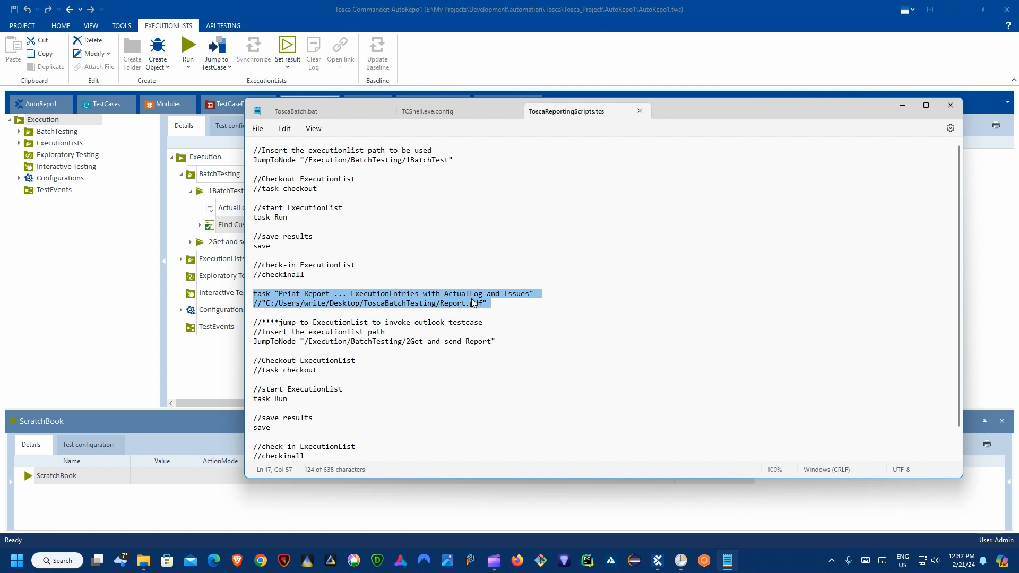
pyautogui.moveTo(699, 115); pyautogui.dragTo(693, 89)
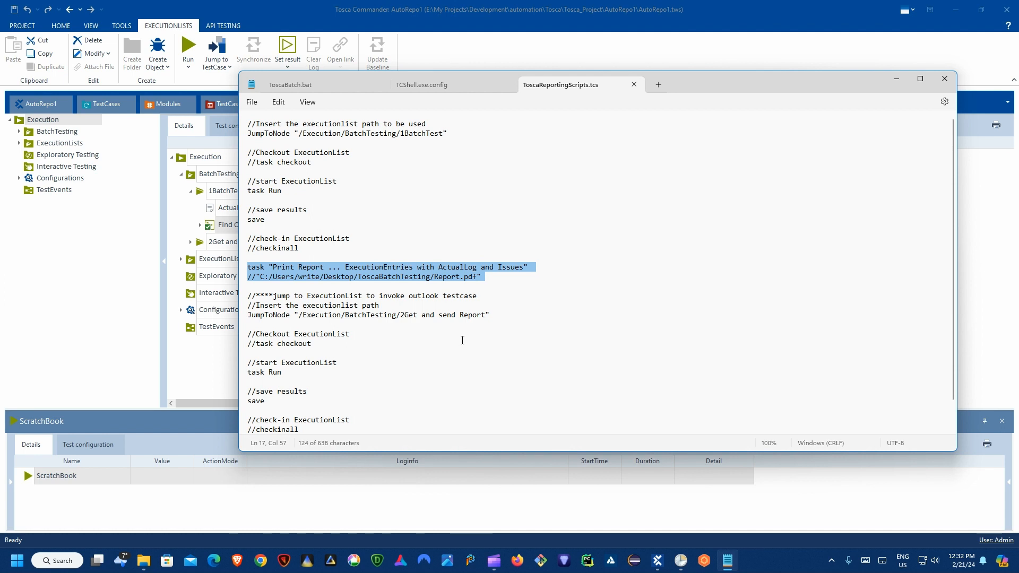
# Step: Browse to AutoRepo1\Reports, which holds only an Archive folder, then return to Tosca Commander
pyautogui.click(144, 561)
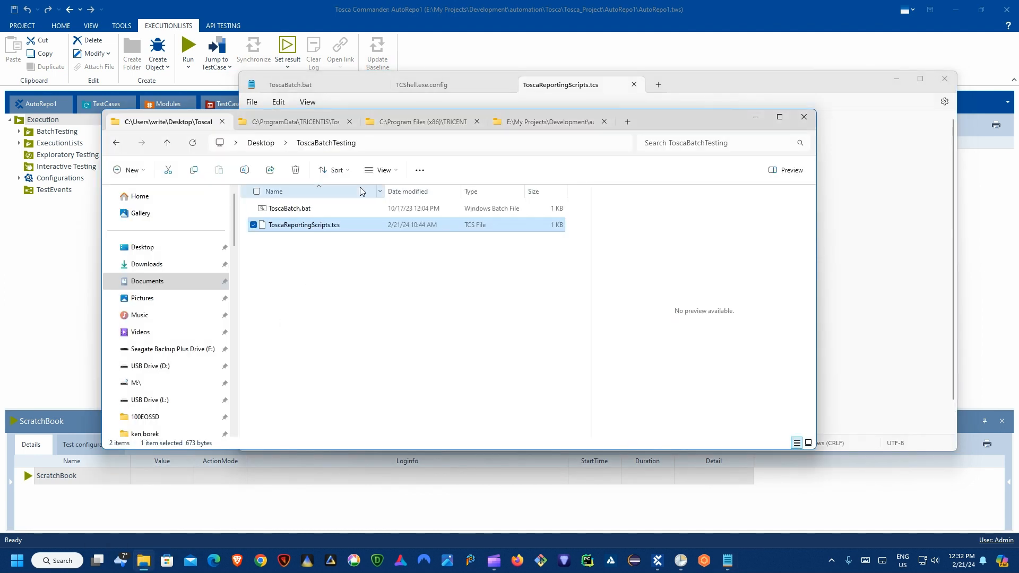
pyautogui.click(537, 123)
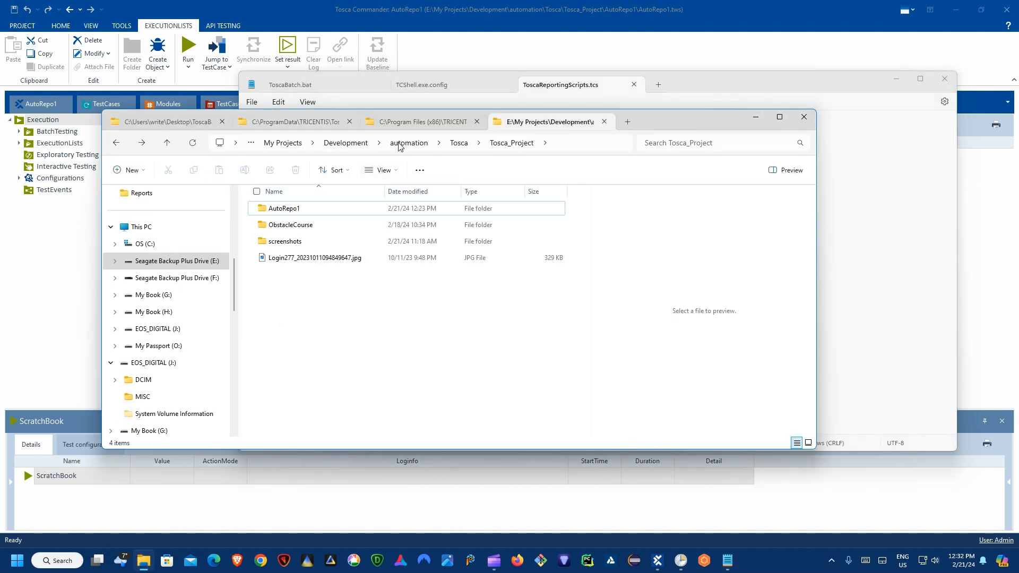
pyautogui.doubleClick(295, 211)
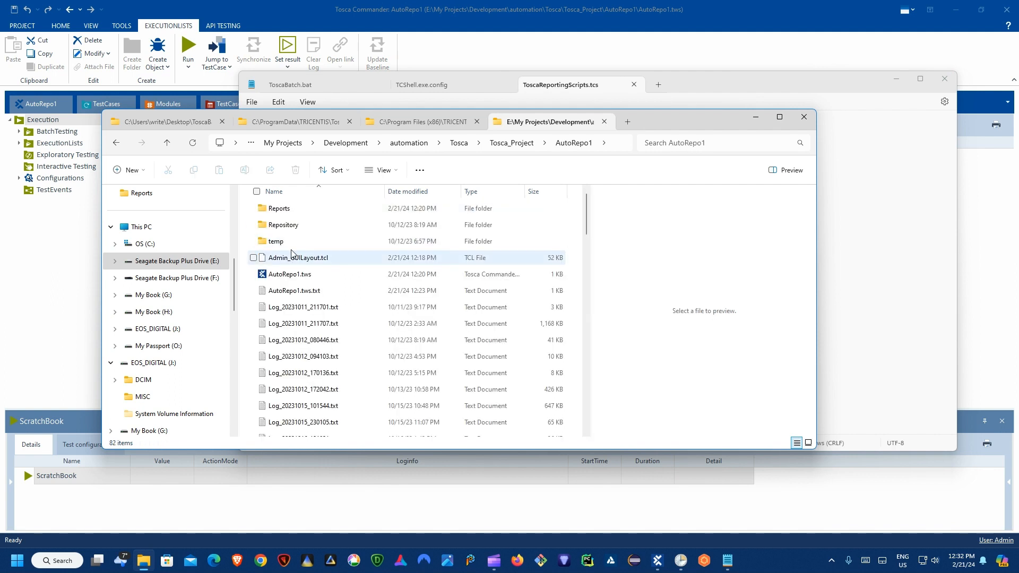
pyautogui.doubleClick(296, 211)
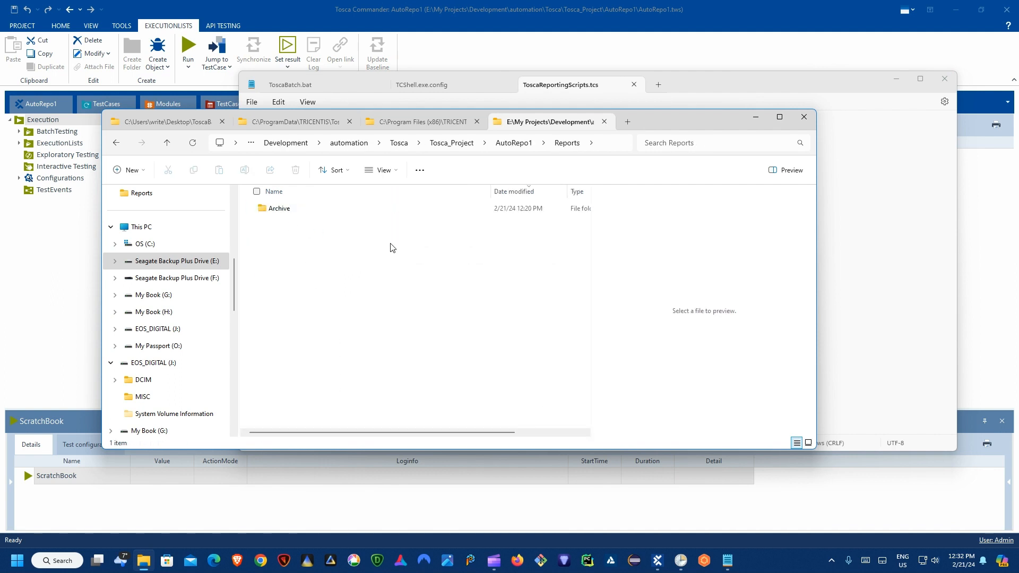
pyautogui.moveTo(637, 137); pyautogui.dragTo(677, 156)
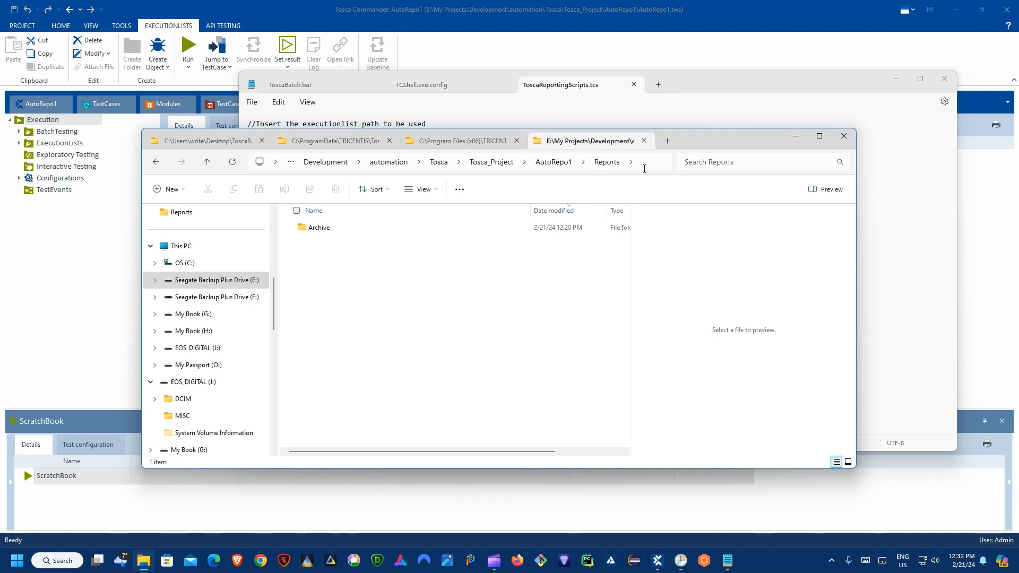
pyautogui.click(631, 166)
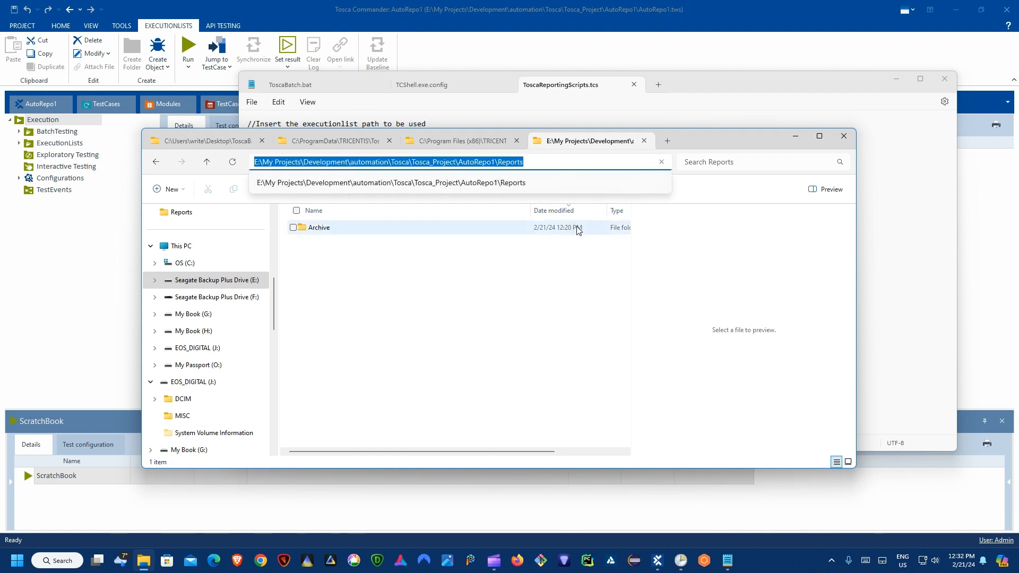
pyautogui.click(707, 136)
pyautogui.click(486, 35)
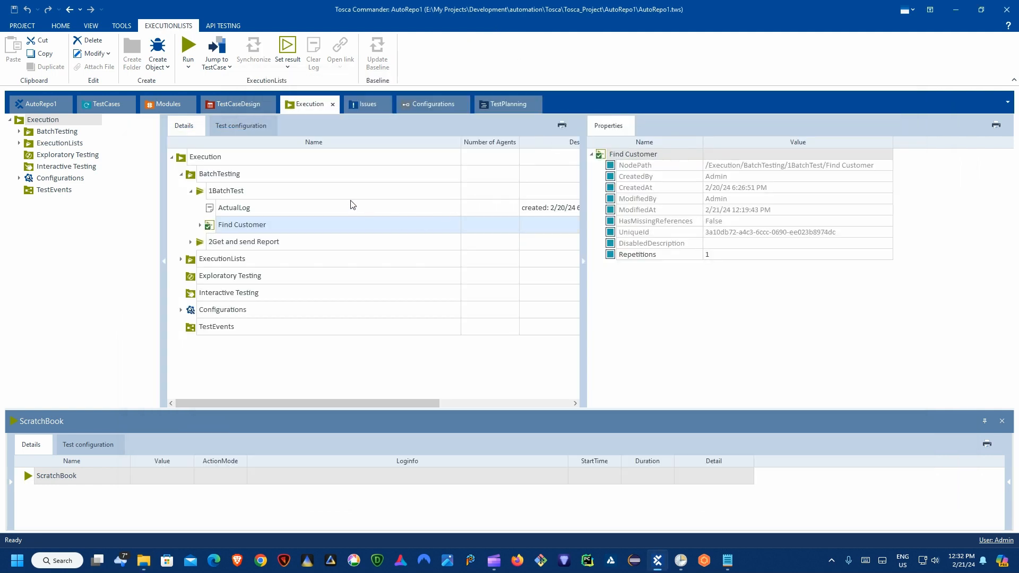
# Step: Back in the reporting script, highlight the Report.pdf path line
pyautogui.click(728, 561)
pyautogui.click(472, 316)
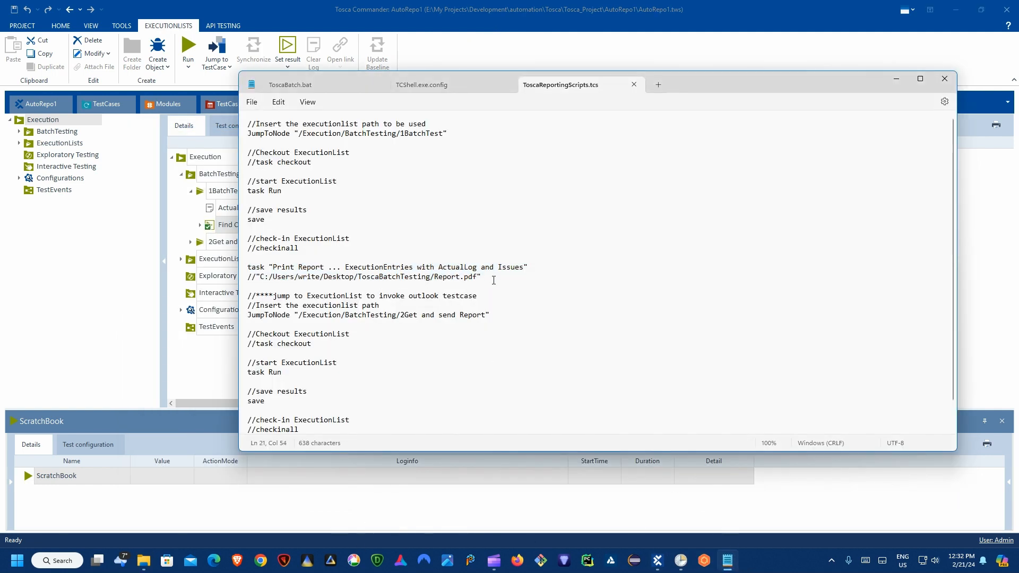
pyautogui.moveTo(493, 279); pyautogui.dragTo(237, 279)
pyautogui.click(291, 277)
pyautogui.moveTo(699, 85); pyautogui.dragTo(677, 81)
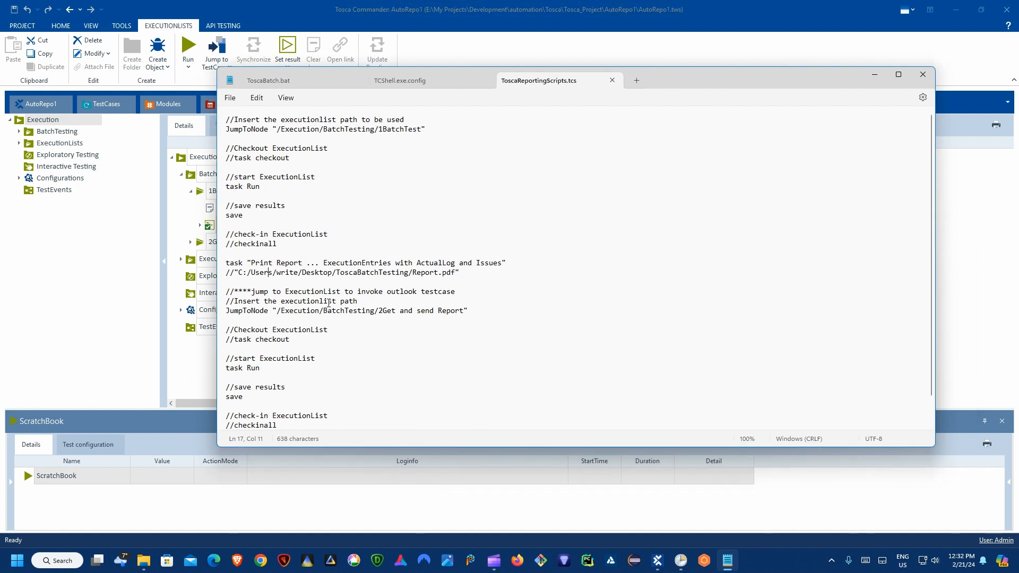
# Step: Highlight the 2Get and send Report run block through Exit, then show ToscaBatch.bat
pyautogui.scroll(-1, 329, 302)
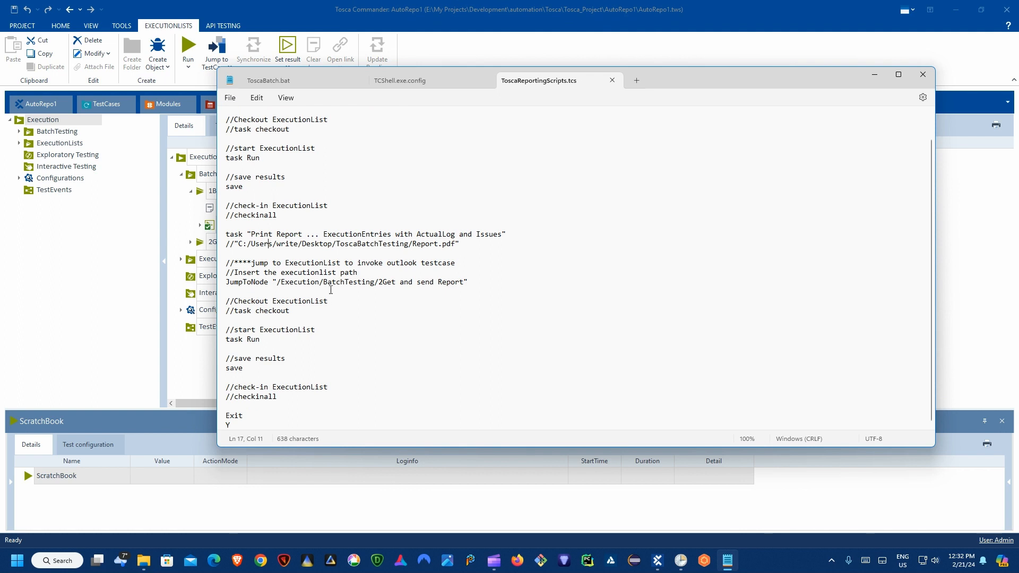
pyautogui.moveTo(328, 285); pyautogui.dragTo(417, 359)
pyautogui.click(414, 364)
pyautogui.moveTo(276, 419); pyautogui.dragTo(219, 274)
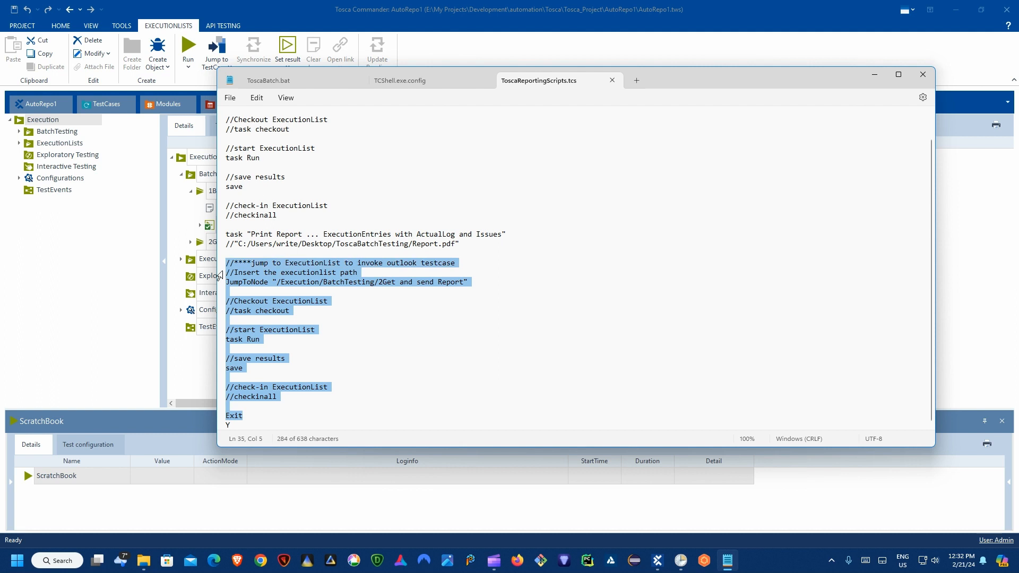
pyautogui.click(376, 244)
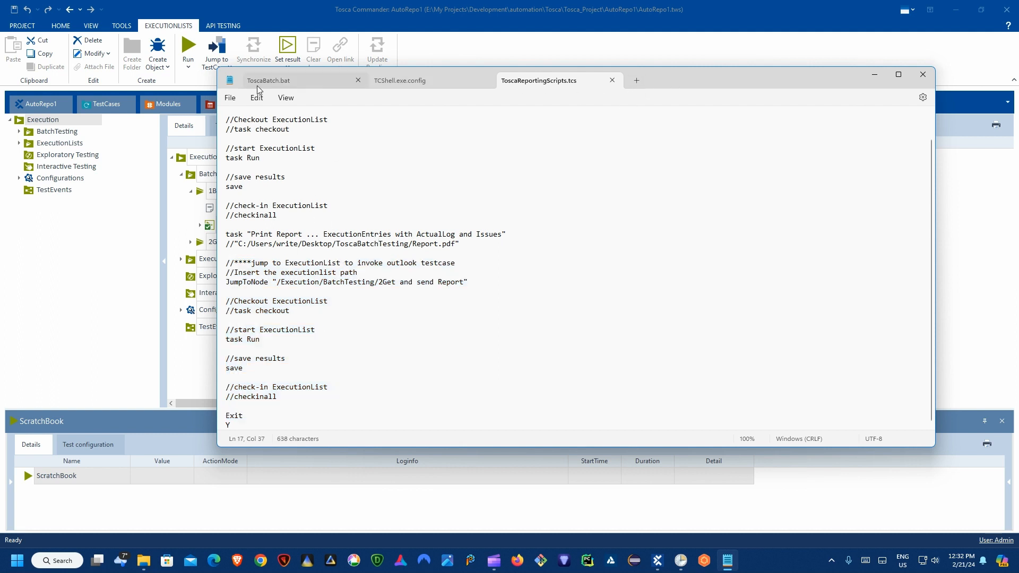
pyautogui.click(281, 83)
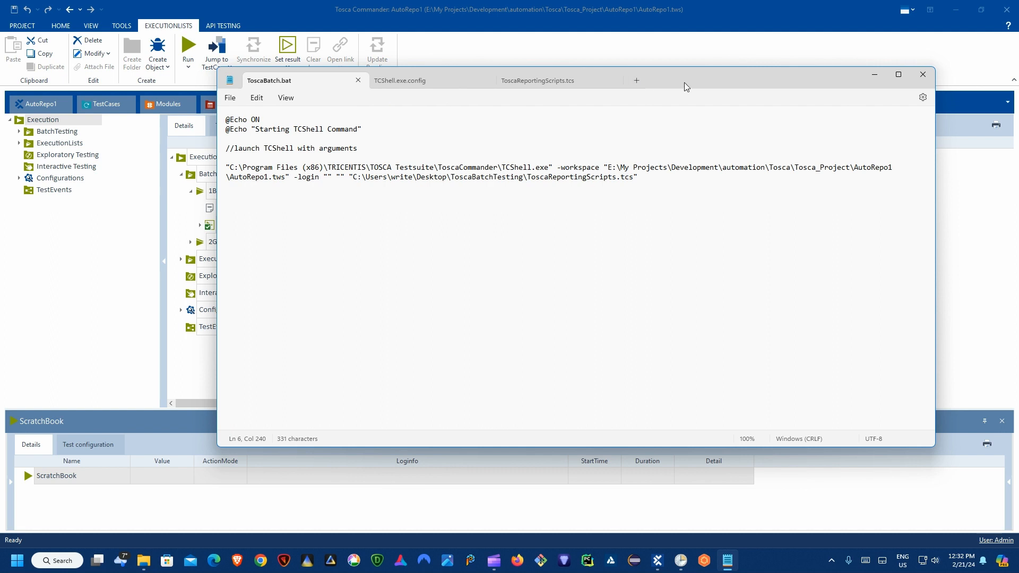
# Step: Select the whole TCShell.exe.config XML in Notepad, where DefaultPrintOutputFormat is set to PDF
pyautogui.moveTo(684, 82); pyautogui.dragTo(660, 142)
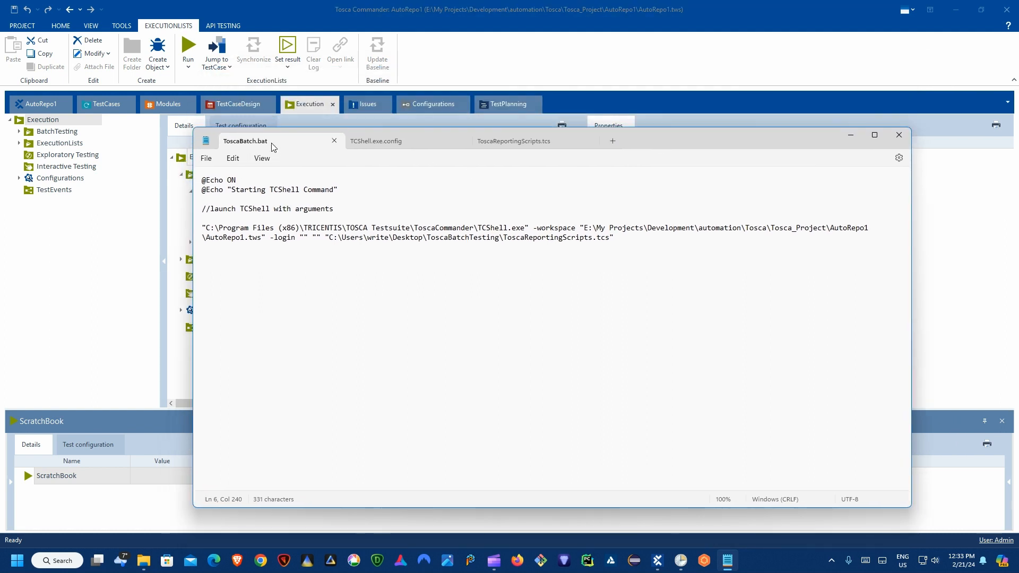
pyautogui.click(383, 140)
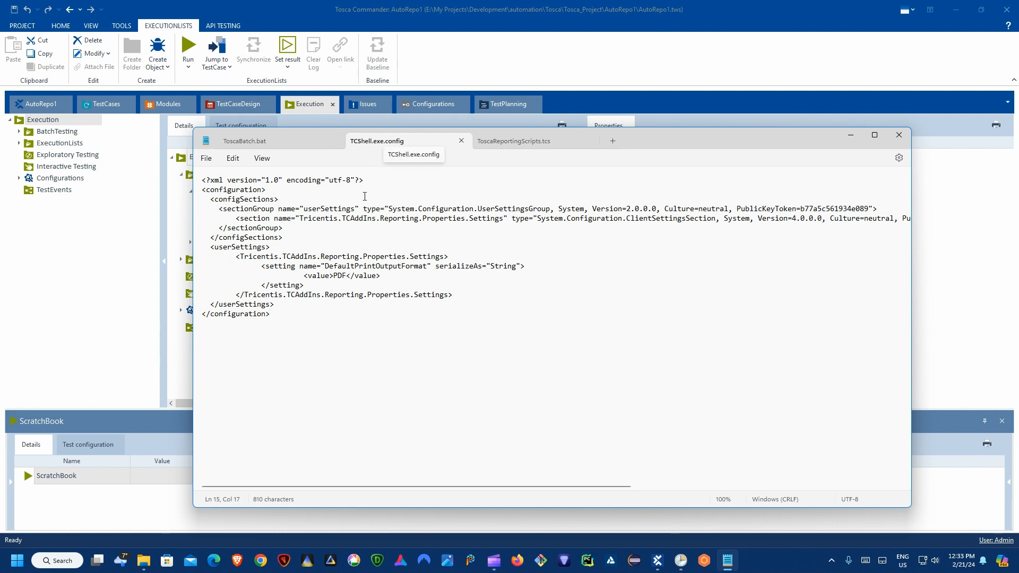
pyautogui.moveTo(341, 325); pyautogui.dragTo(175, 143)
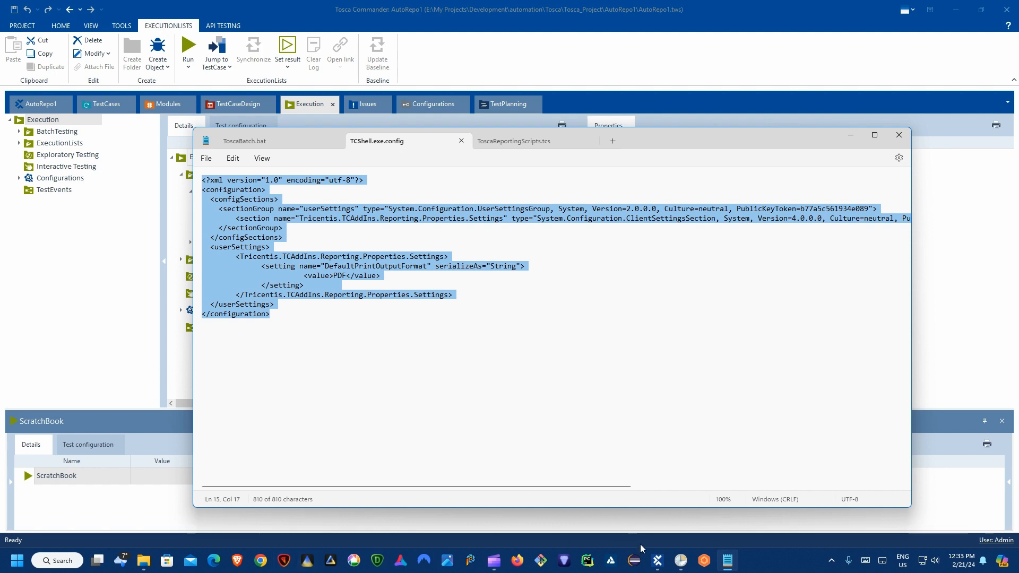
pyautogui.moveTo(144, 560)
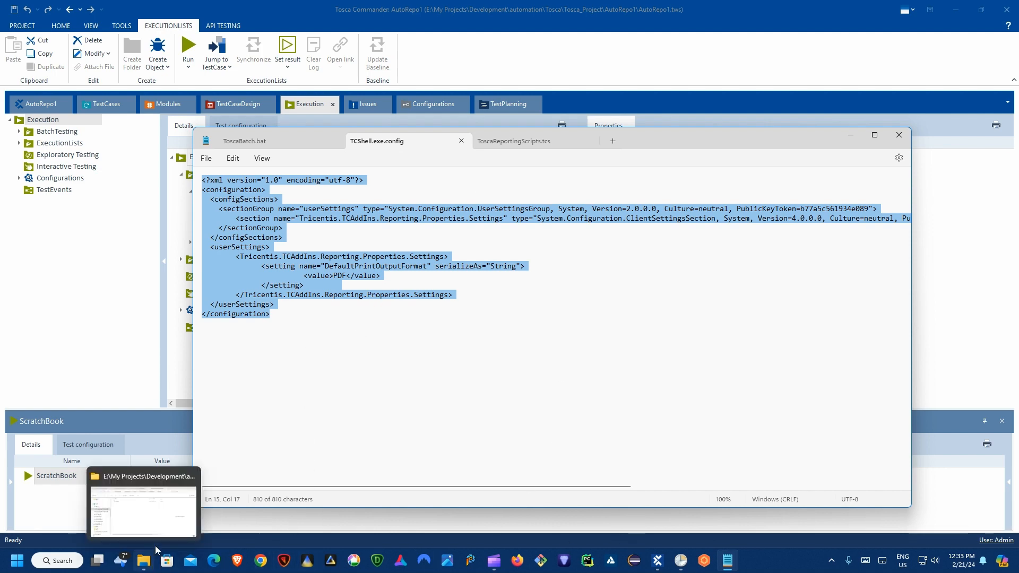
pyautogui.click(144, 505)
# Step: Open the ToscaCommander install folder's TCShell.exe.config in Notepad
pyautogui.click(341, 141)
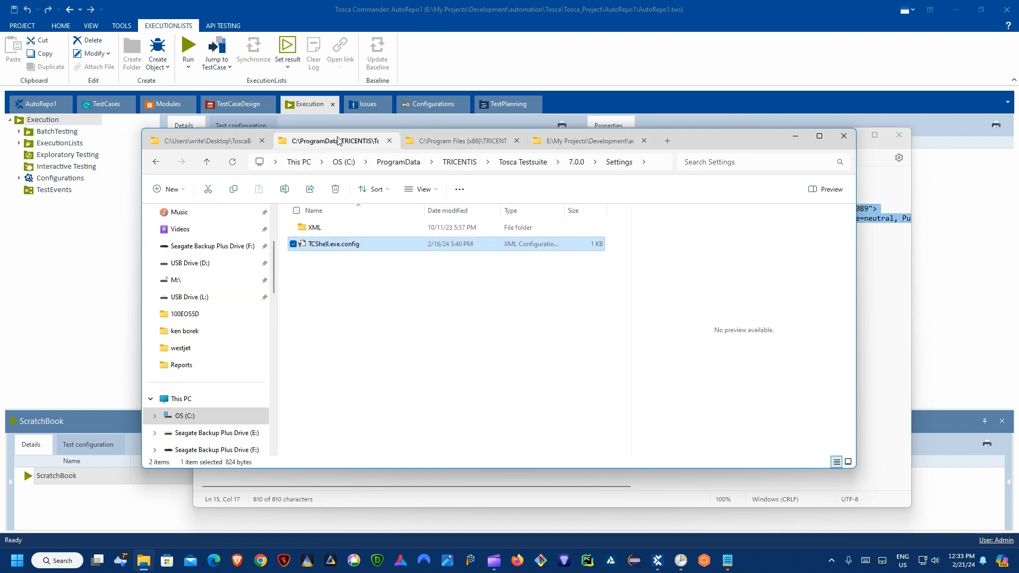
pyautogui.click(464, 144)
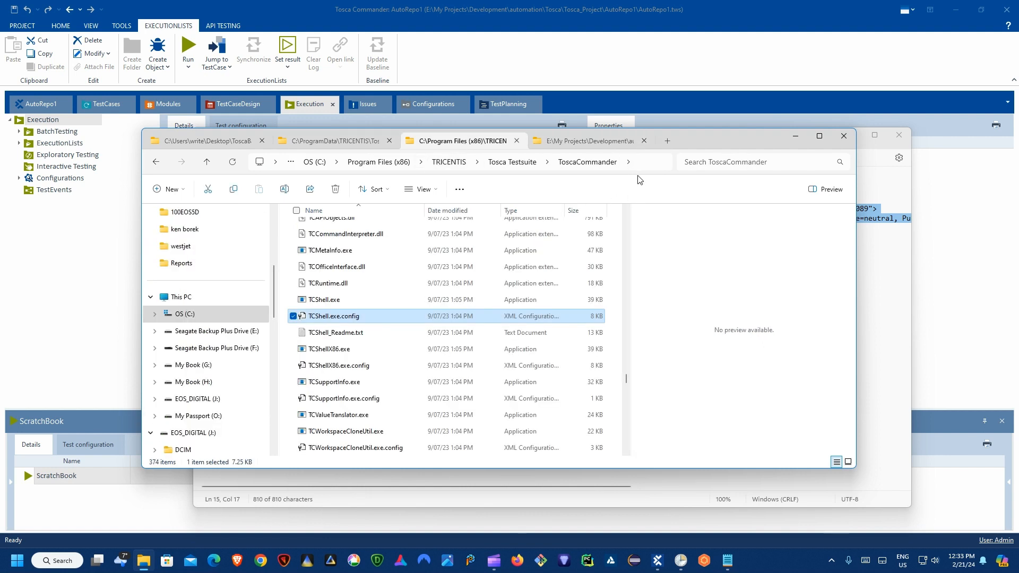
pyautogui.rightClick(326, 318)
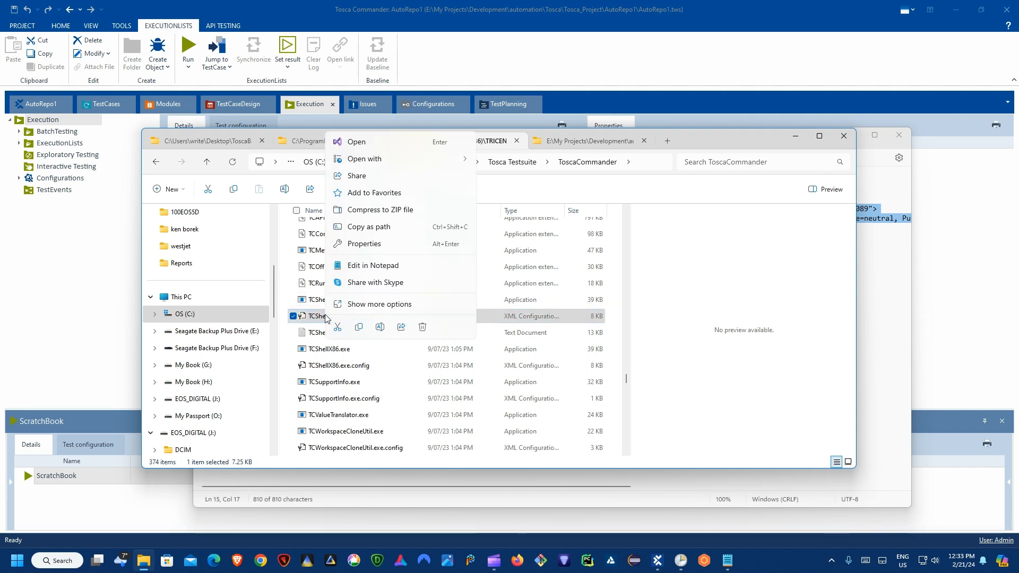
pyautogui.moveTo(374, 162)
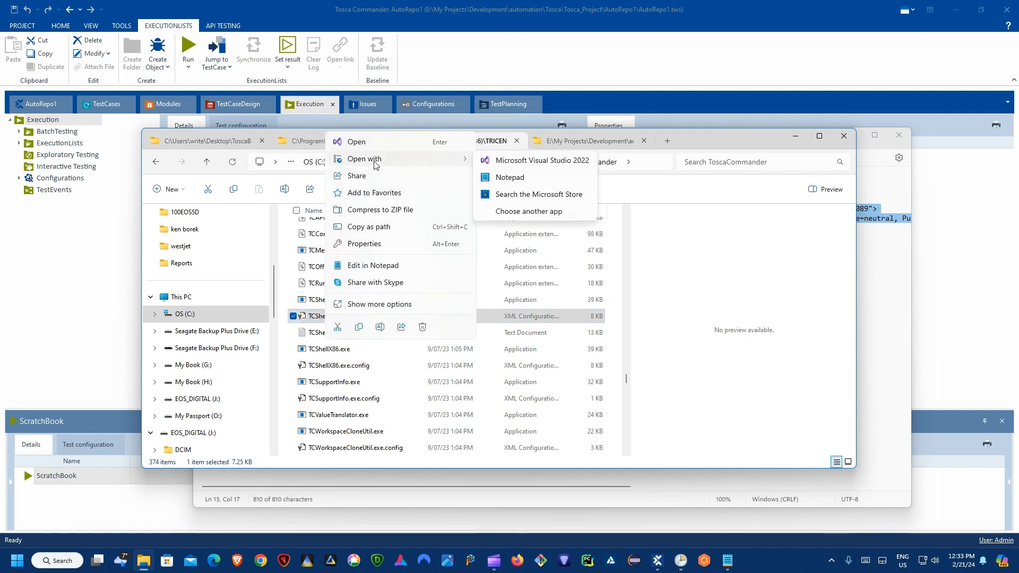
pyautogui.click(489, 184)
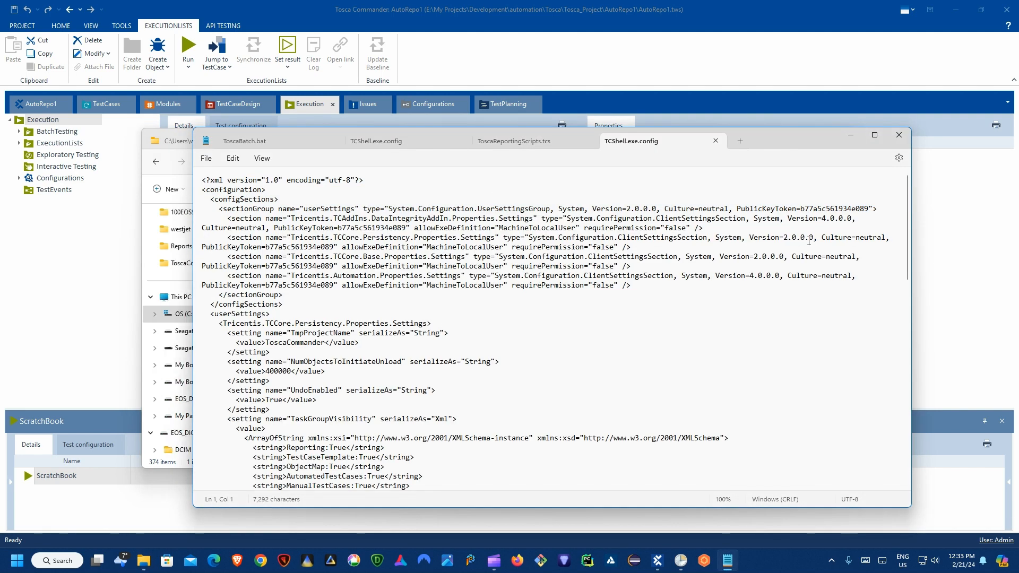
# Step: Review the installed config in Notepad, then close its tab and return to File Explorer
pyautogui.moveTo(907, 227); pyautogui.dragTo(903, 206)
pyautogui.moveTo(773, 139); pyautogui.dragTo(769, 104)
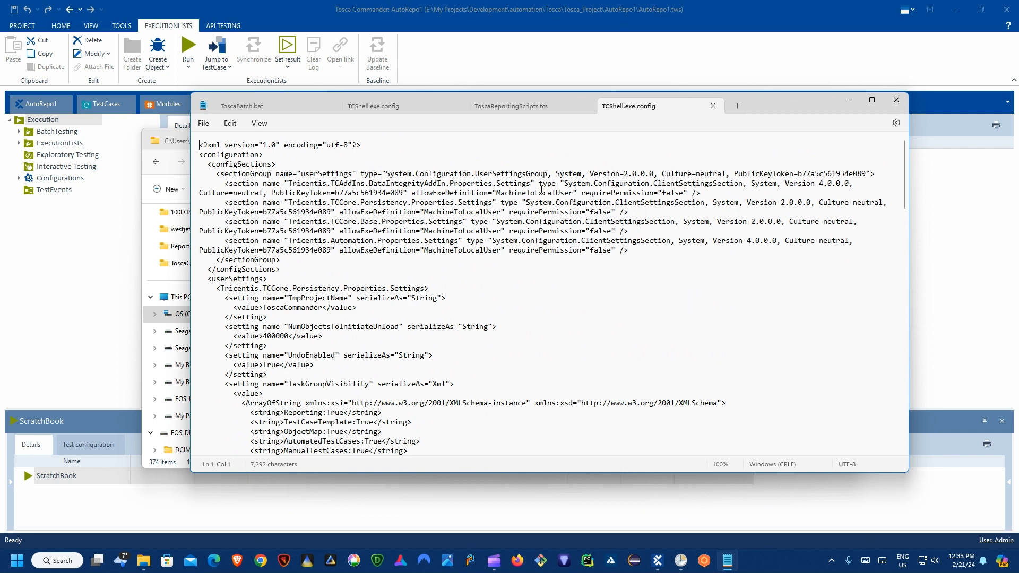
pyautogui.moveTo(732, 112); pyautogui.dragTo(749, 97)
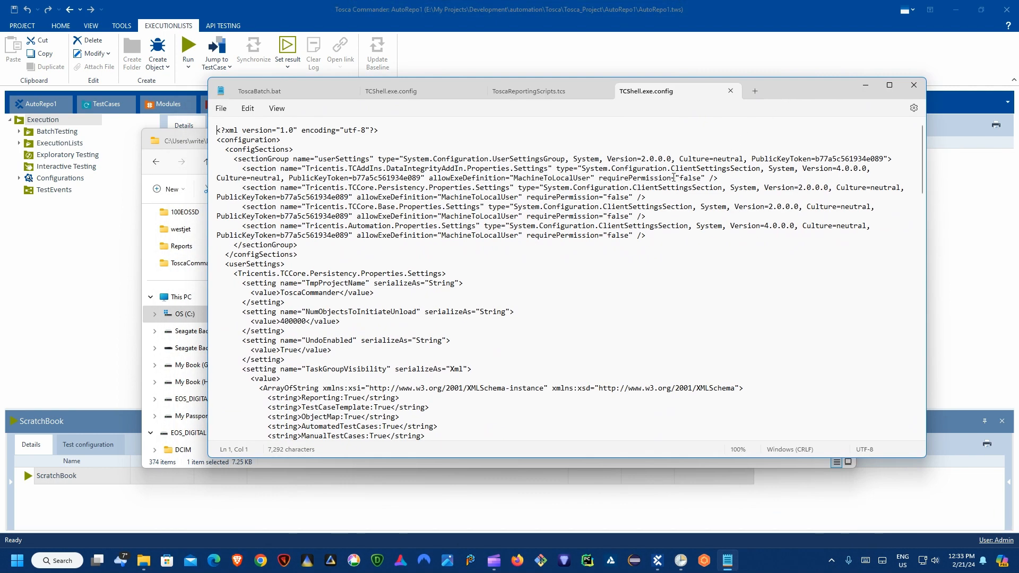
pyautogui.click(731, 91)
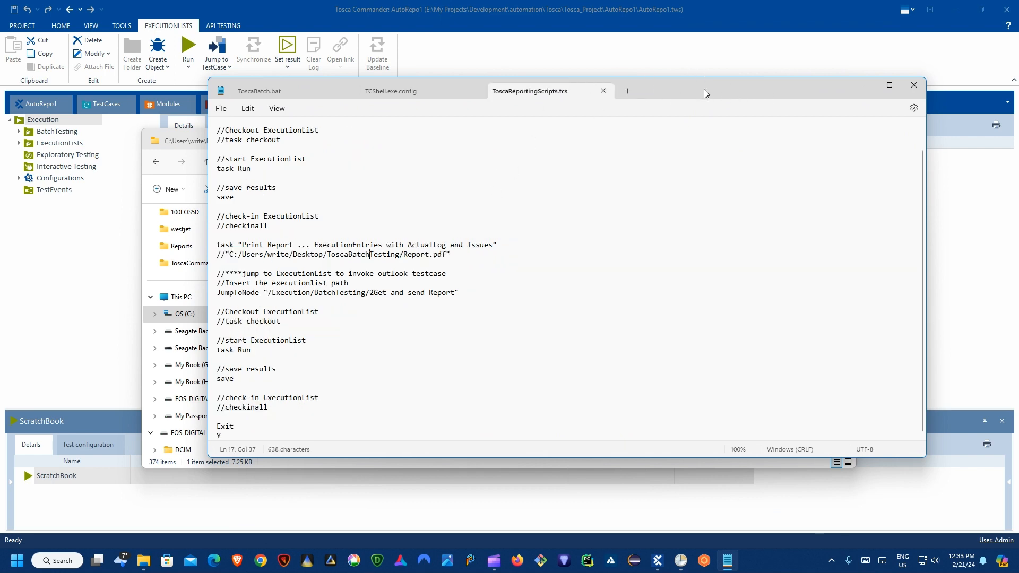
pyautogui.moveTo(704, 89); pyautogui.dragTo(766, 171)
pyautogui.click(673, 141)
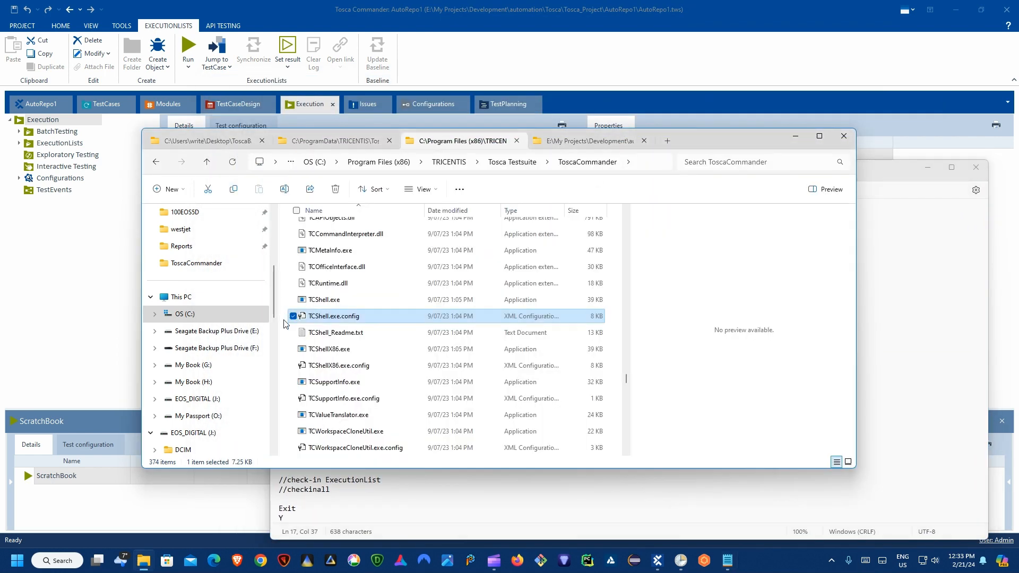
# Step: Go back to the Settings folder and confirm its path C:\ProgramData\TRICENTIS\Tosca Testsuite\7.0.0\Settings
pyautogui.rightClick(342, 318)
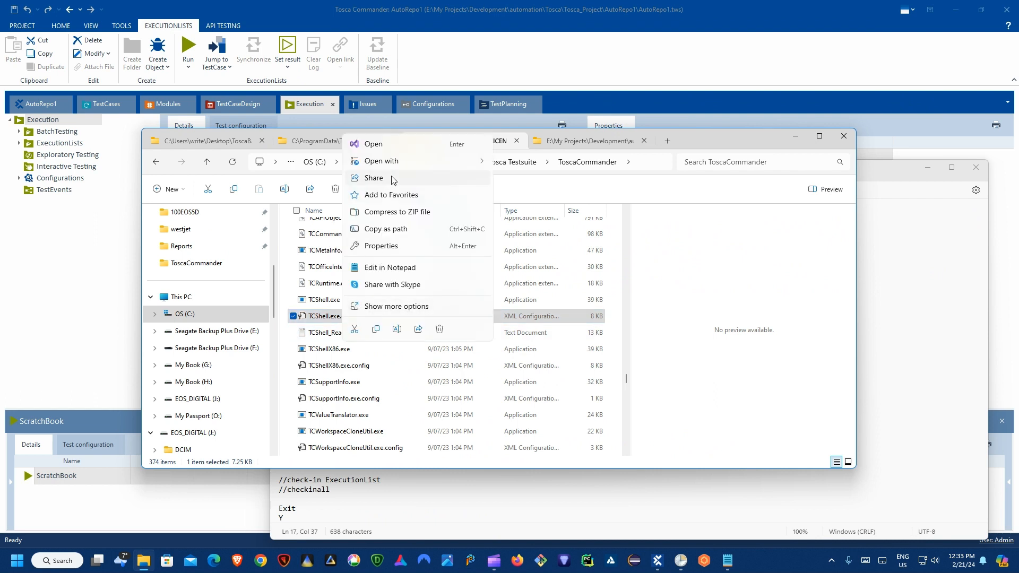
pyautogui.click(317, 142)
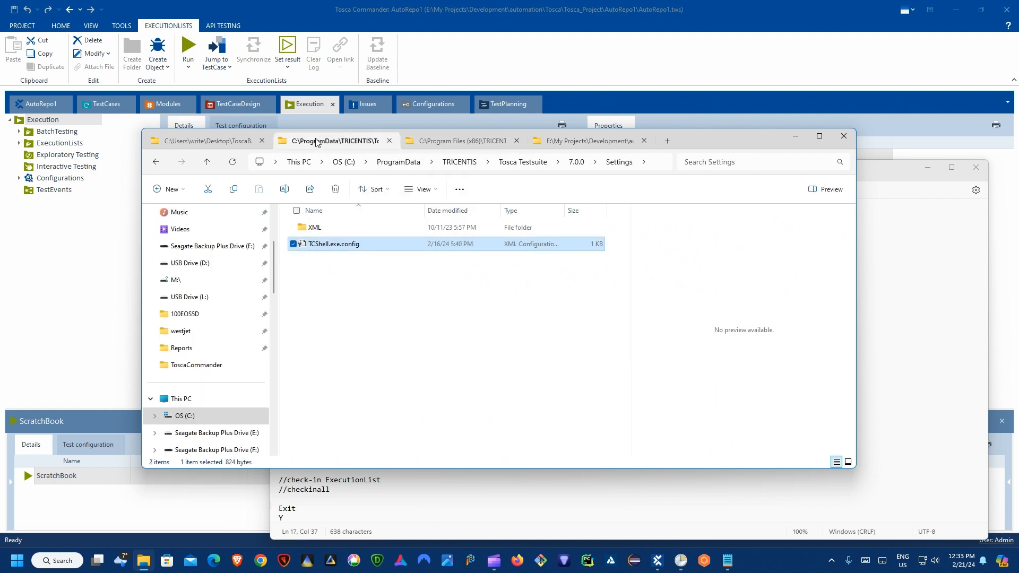
pyautogui.click(432, 277)
pyautogui.click(643, 163)
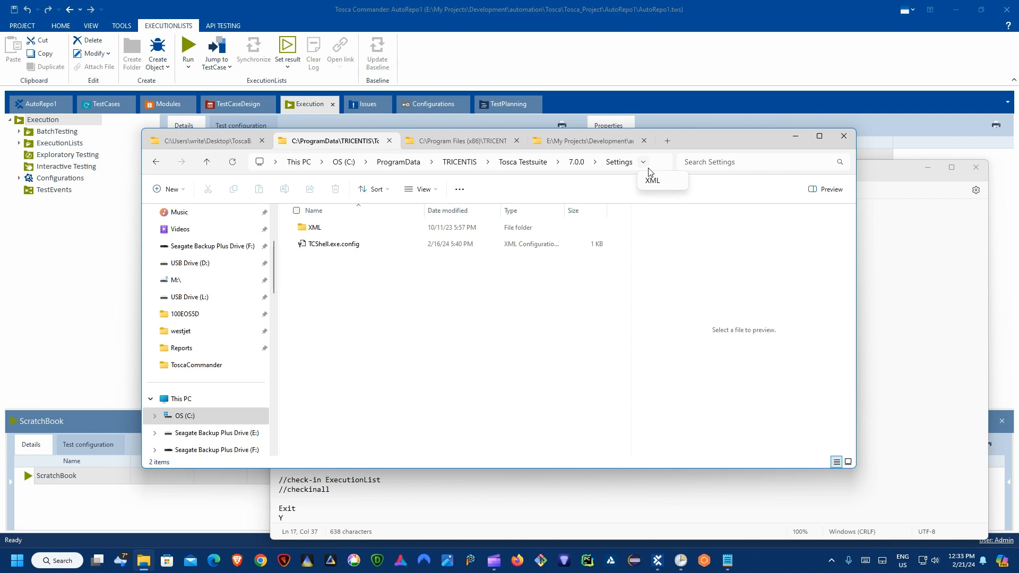
pyautogui.click(656, 165)
pyautogui.click(656, 164)
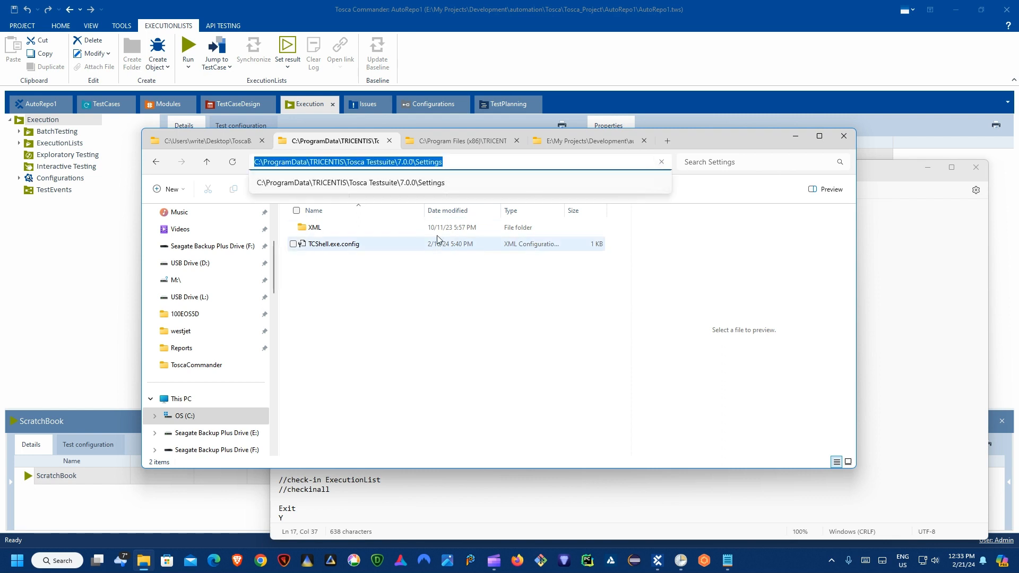
pyautogui.click(453, 290)
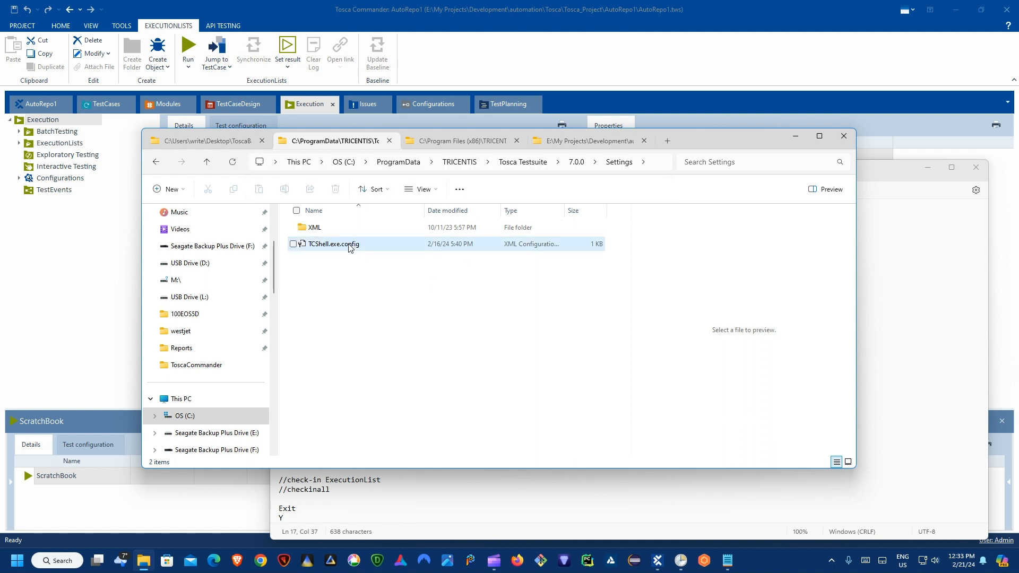
# Step: Select the Settings folder's TCShell.exe.config and view its context options
pyautogui.click(350, 247)
pyautogui.rightClick(349, 247)
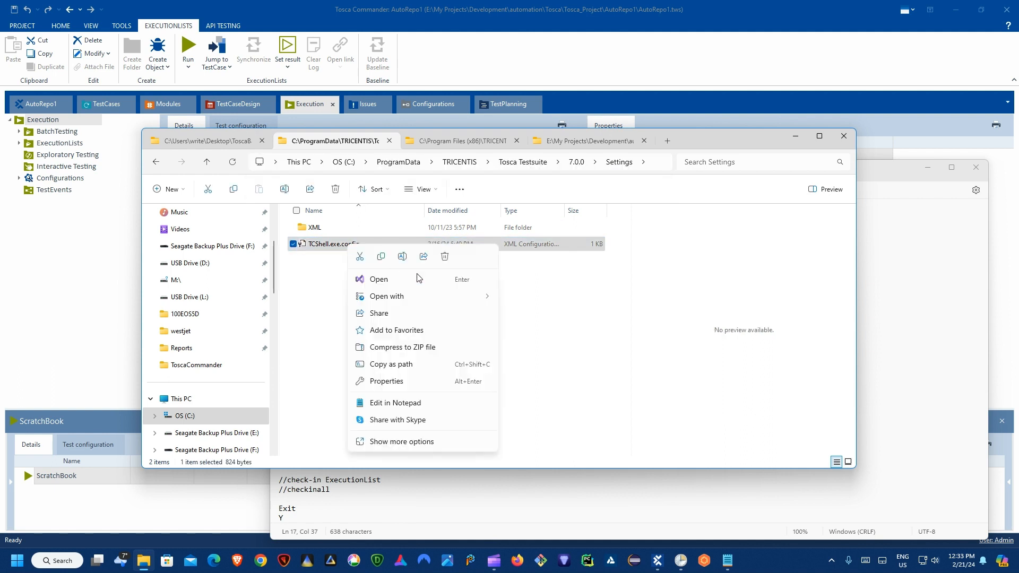
pyautogui.moveTo(419, 297)
pyautogui.click(728, 561)
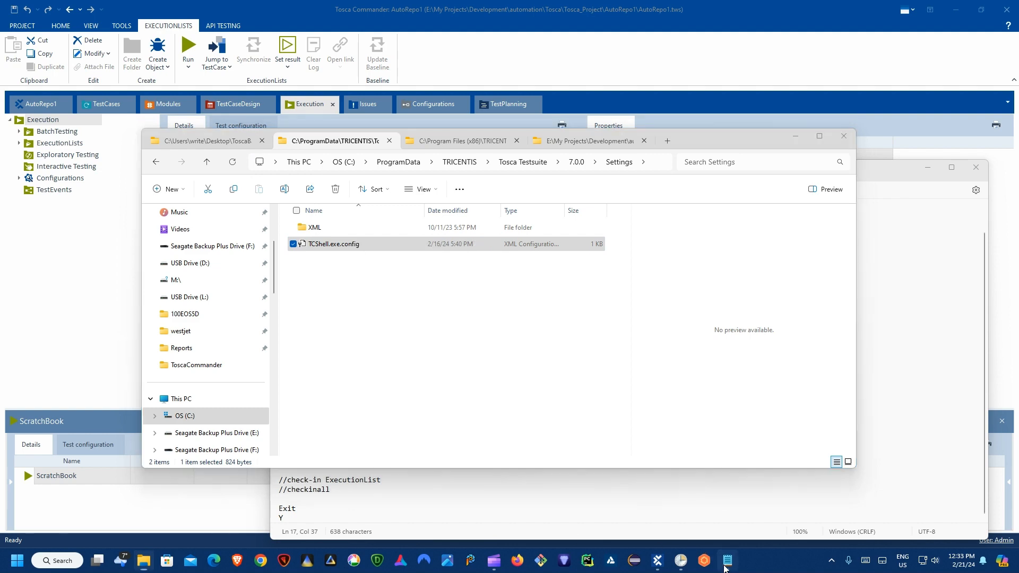
# Step: Select all of the TCShell.exe.config text in Notepad to review it
pyautogui.click(453, 173)
pyautogui.hotkey('ctrl', 'a')
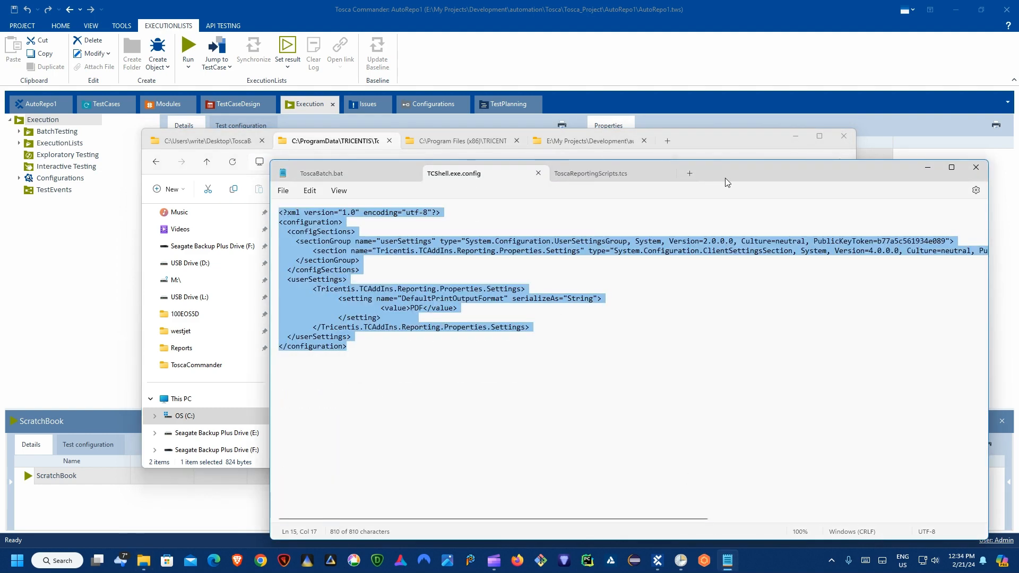
pyautogui.click(486, 314)
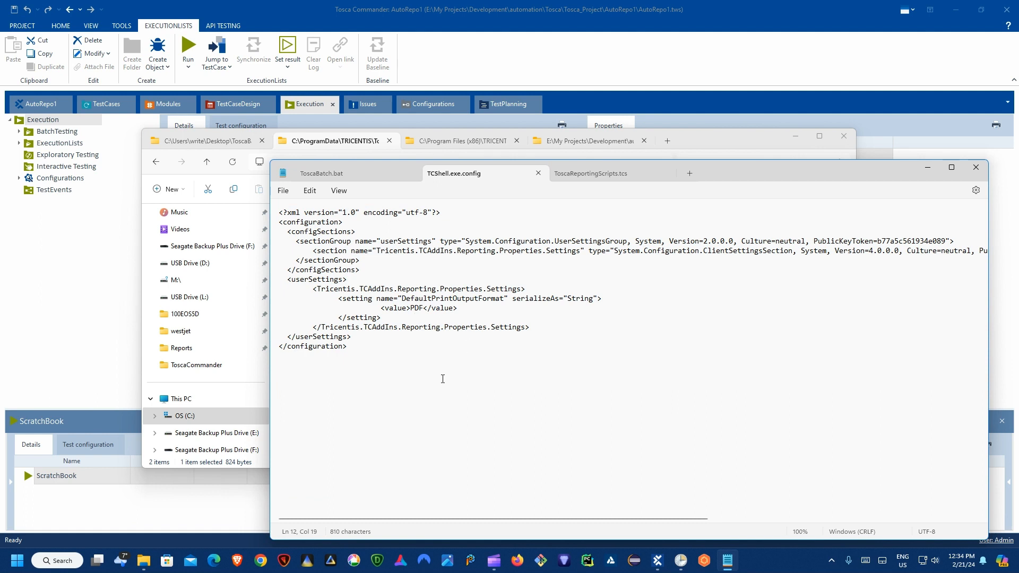
pyautogui.hotkey('ctrl', 'a')
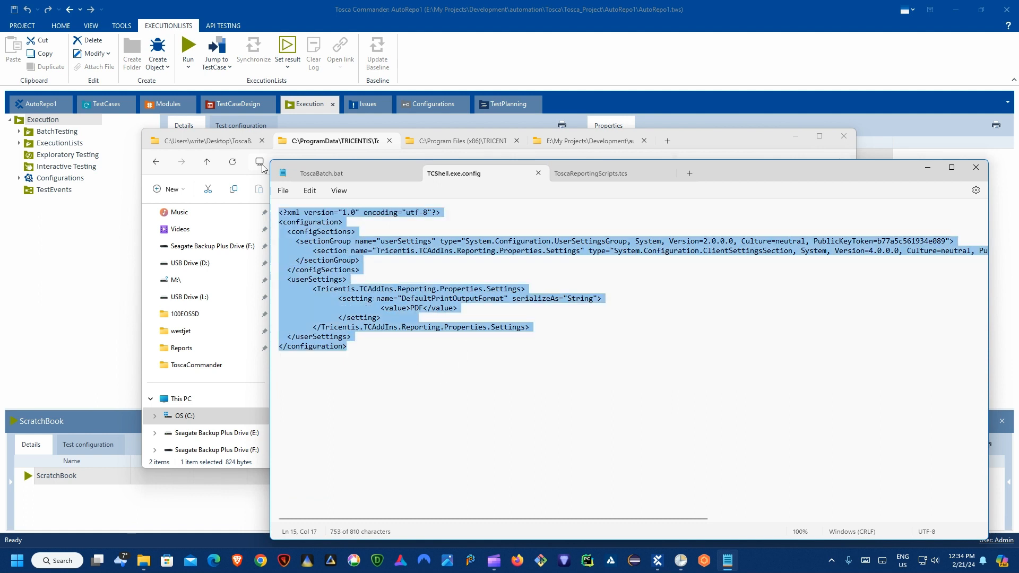
pyautogui.click(357, 279)
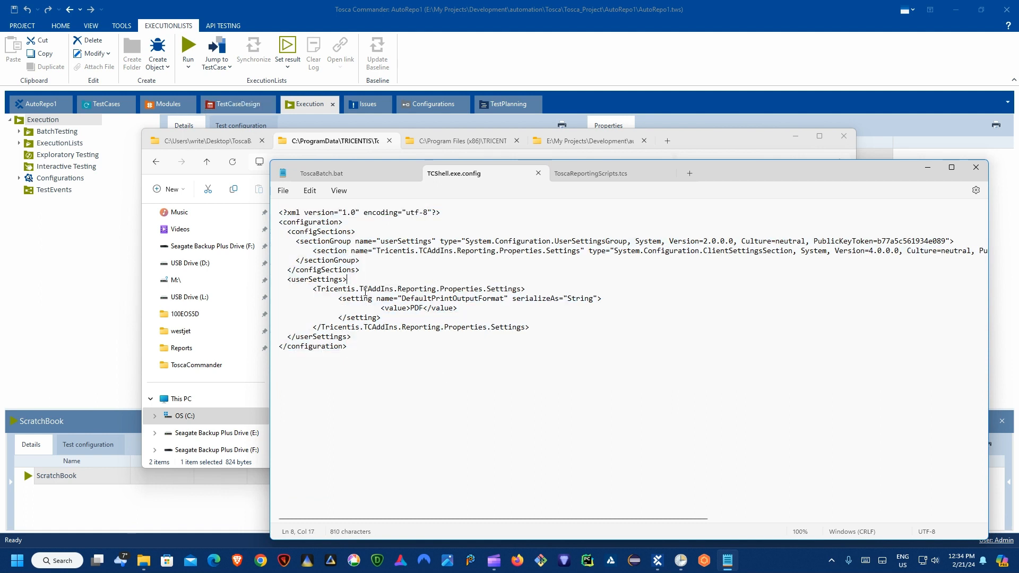
pyautogui.hotkey('ctrl', 'a')
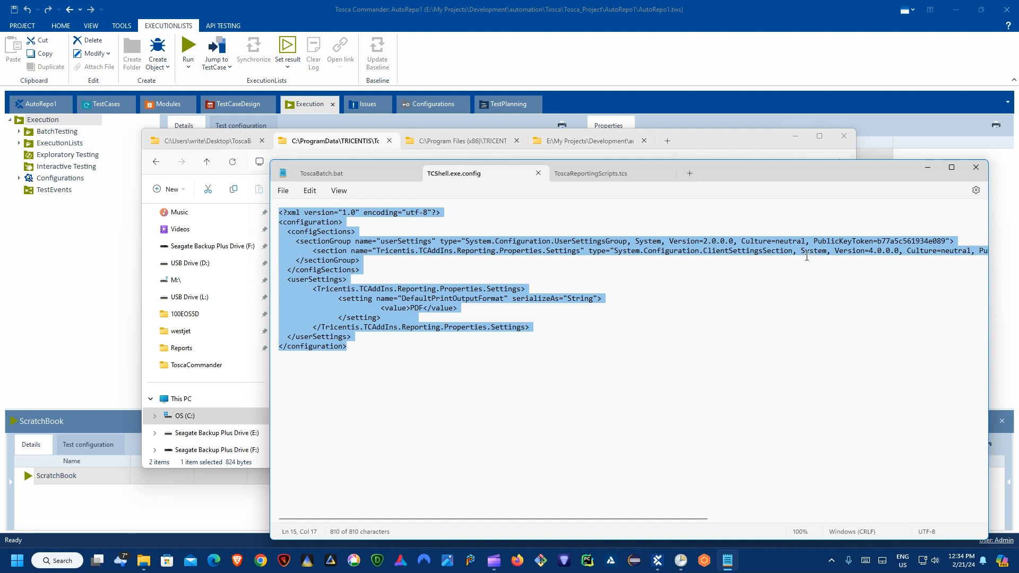
pyautogui.moveTo(781, 178); pyautogui.dragTo(719, 112)
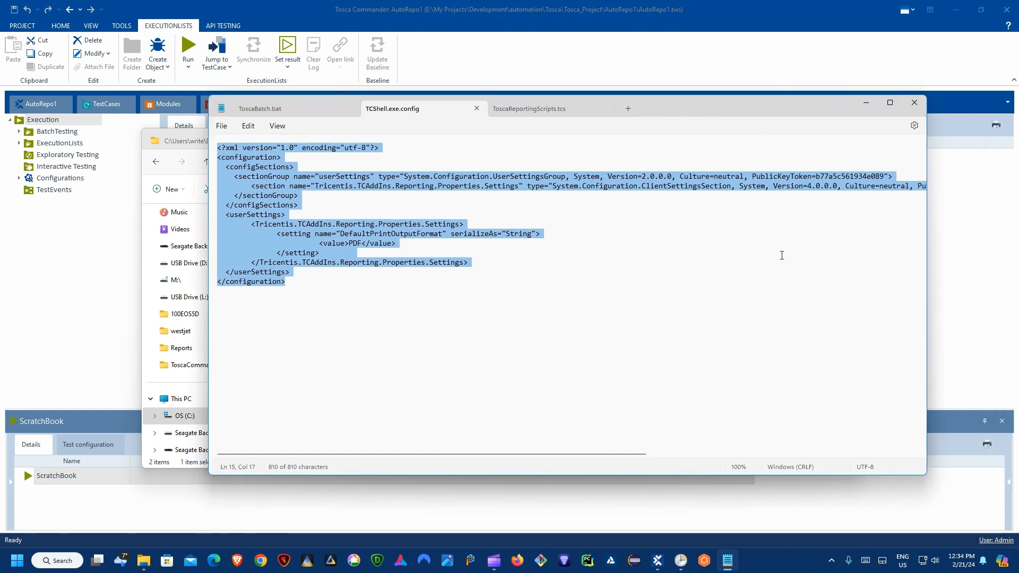
pyautogui.click(380, 270)
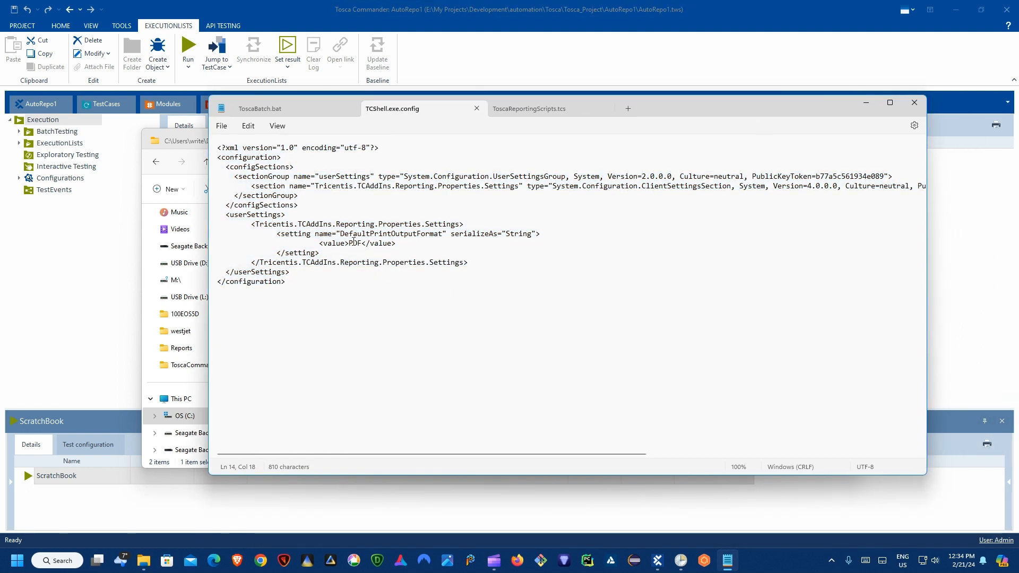
# Step: Highlight the PDF print output format value and look over the rest of the config
pyautogui.click(353, 243)
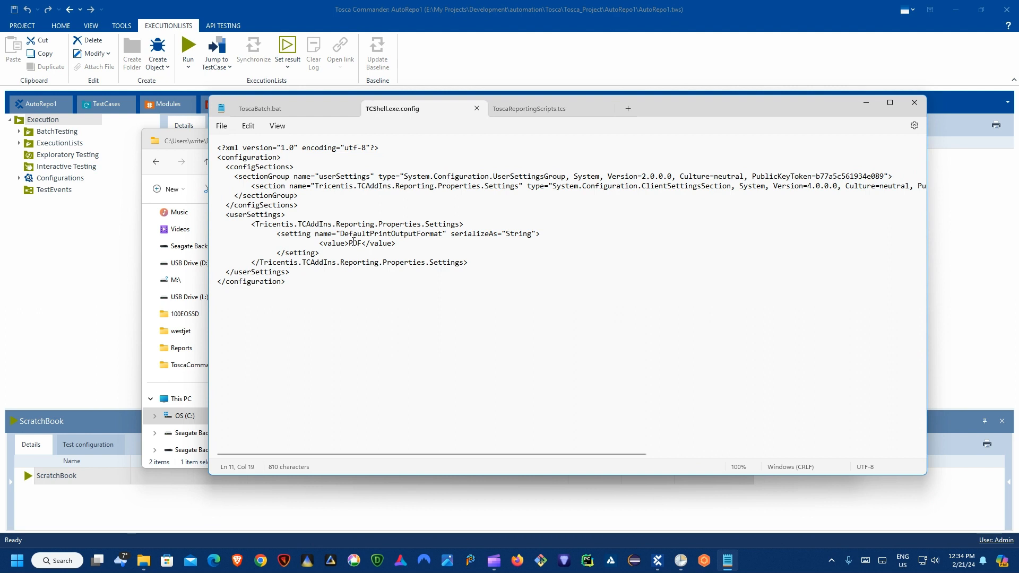
pyautogui.moveTo(349, 243); pyautogui.dragTo(363, 243)
pyautogui.click(354, 243)
pyautogui.moveTo(739, 103); pyautogui.dragTo(775, 119)
pyautogui.moveTo(360, 317); pyautogui.dragTo(245, 158)
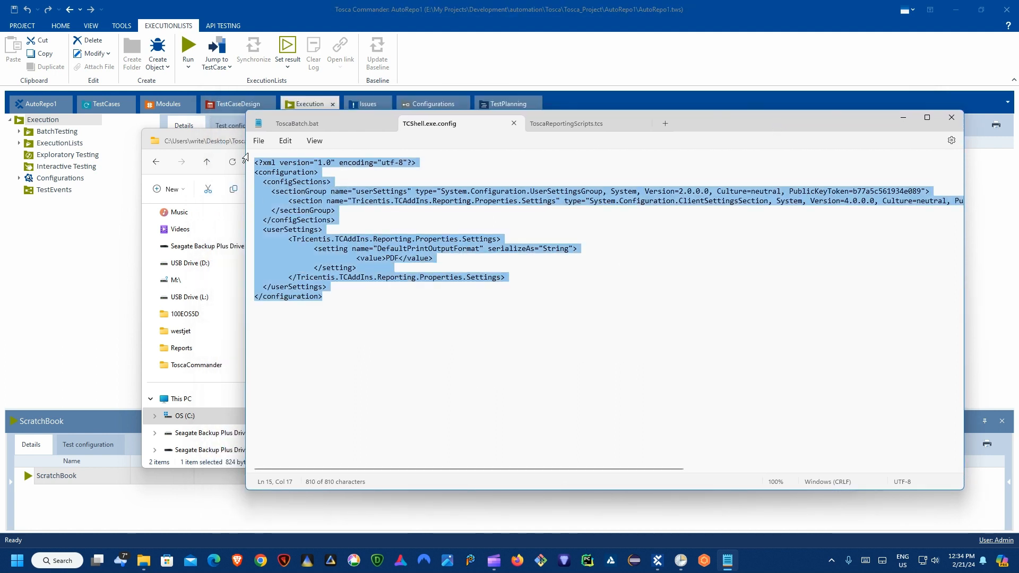
pyautogui.click(518, 324)
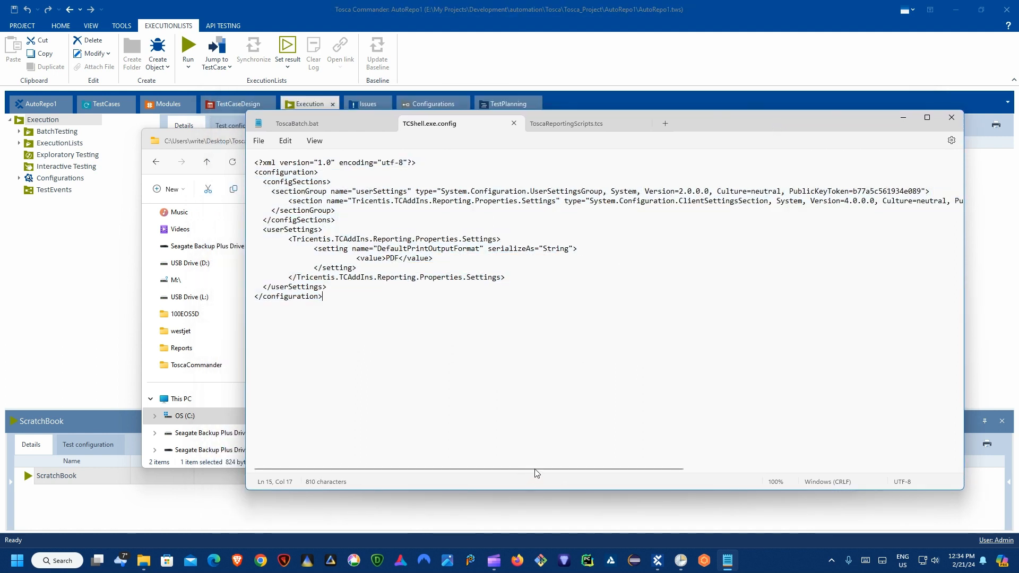
pyautogui.moveTo(536, 470); pyautogui.dragTo(810, 485)
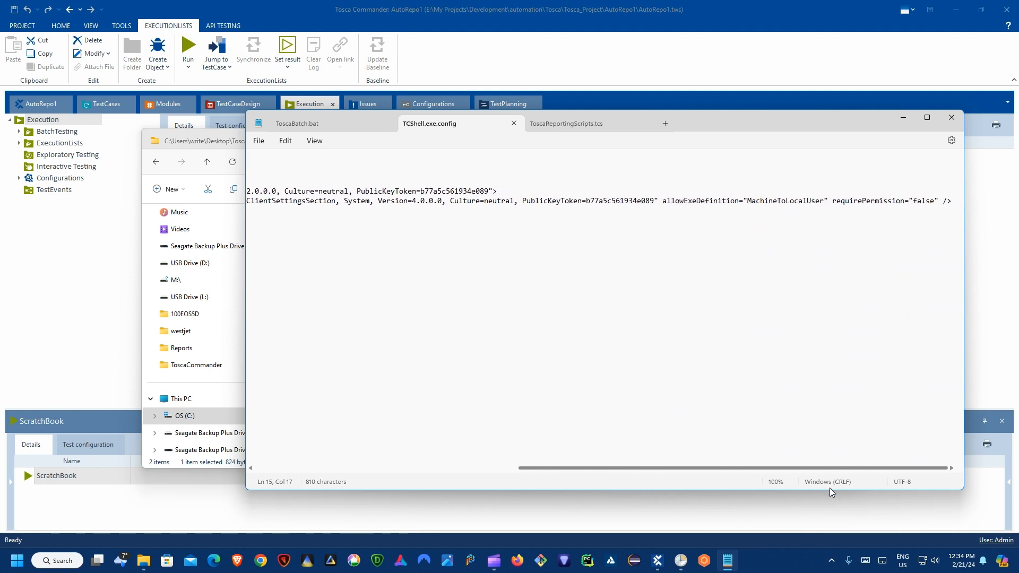
pyautogui.moveTo(831, 488); pyautogui.dragTo(445, 481)
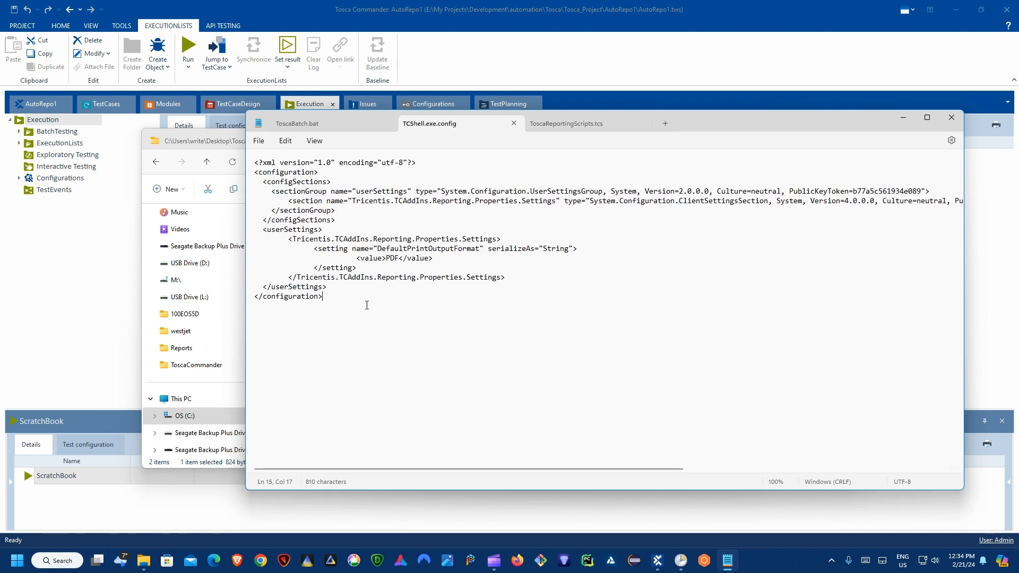
# Step: View ToscaReportingScripts.tcs and the ToscaBatch.bat command line, then return to ToscaBatchTesting
pyautogui.click(582, 122)
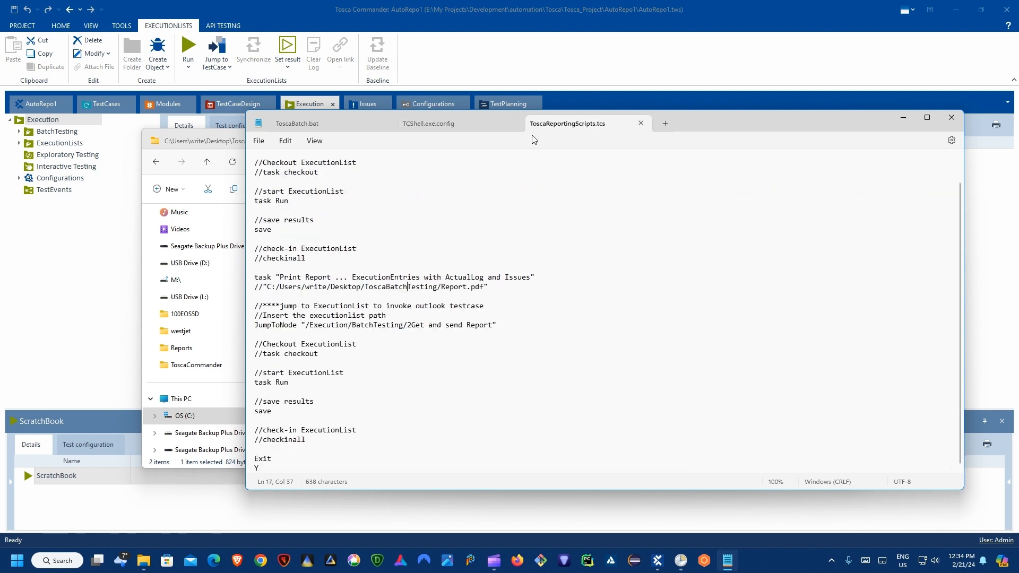
pyautogui.click(329, 127)
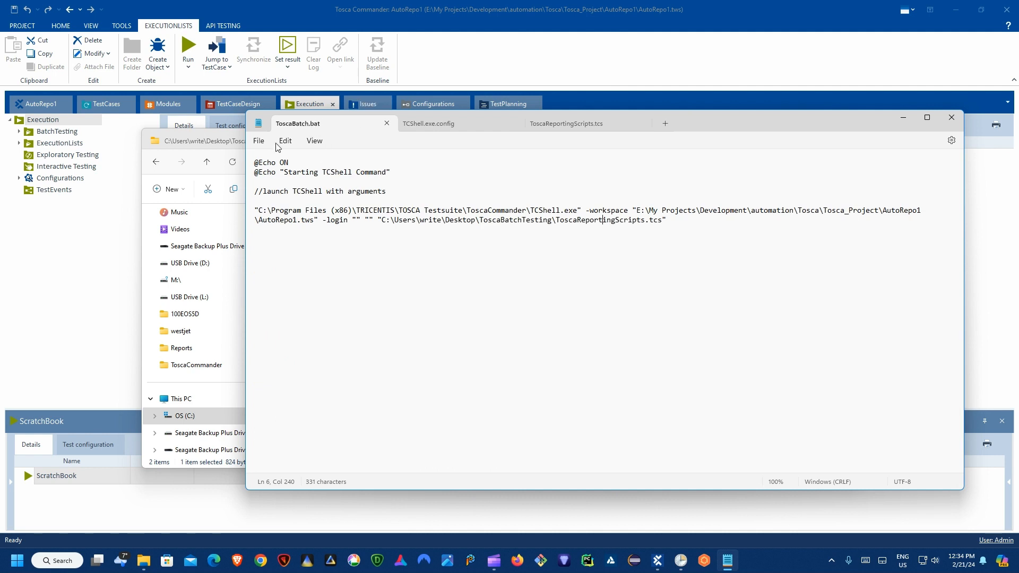
pyautogui.click(179, 141)
pyautogui.click(383, 257)
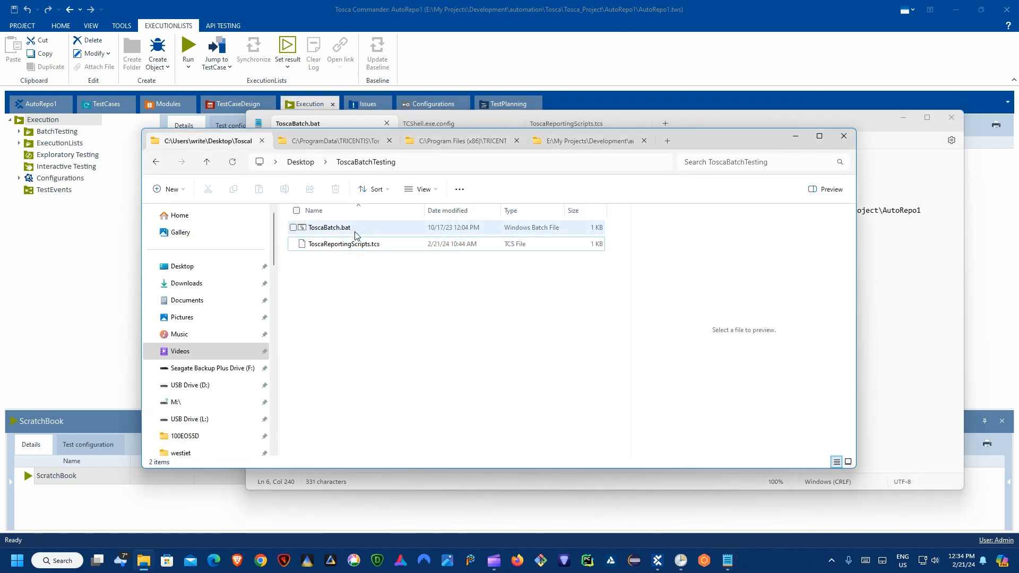
# Step: Browse the batch files and the Settings, TRICENTIS and AutoRepo1 Reports folders
pyautogui.click(355, 229)
pyautogui.click(367, 247)
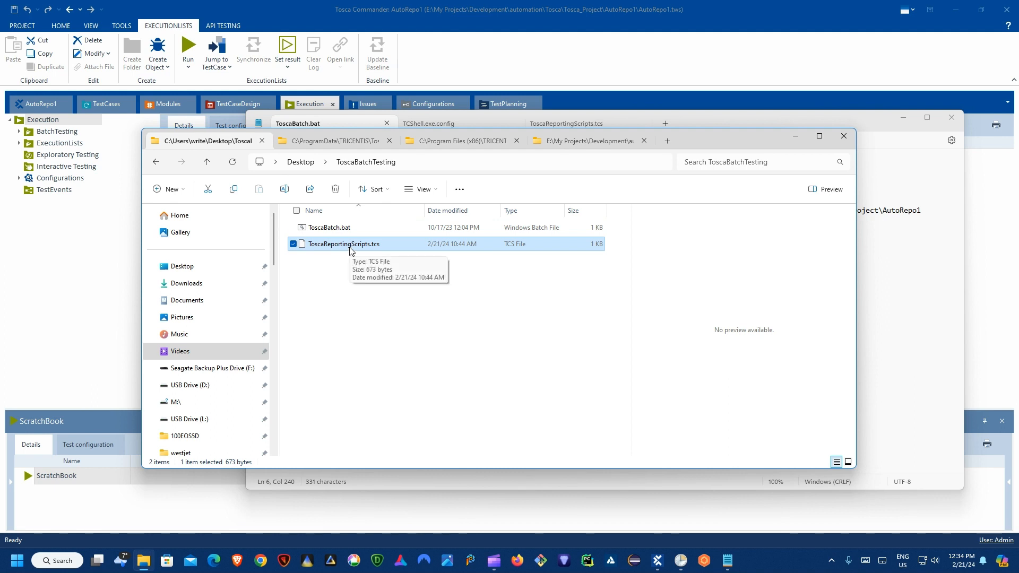
pyautogui.click(336, 141)
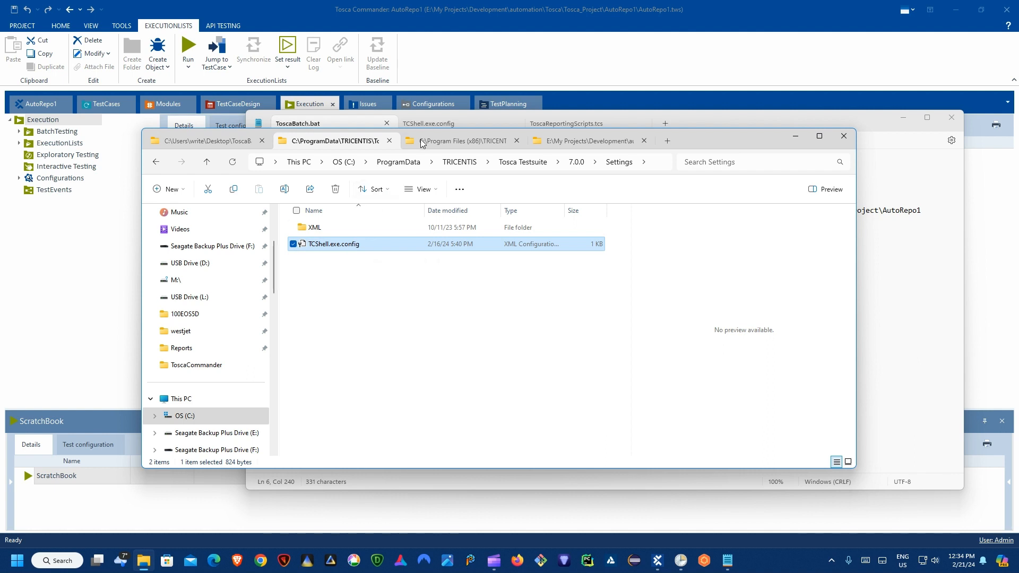
pyautogui.click(448, 141)
pyautogui.click(606, 143)
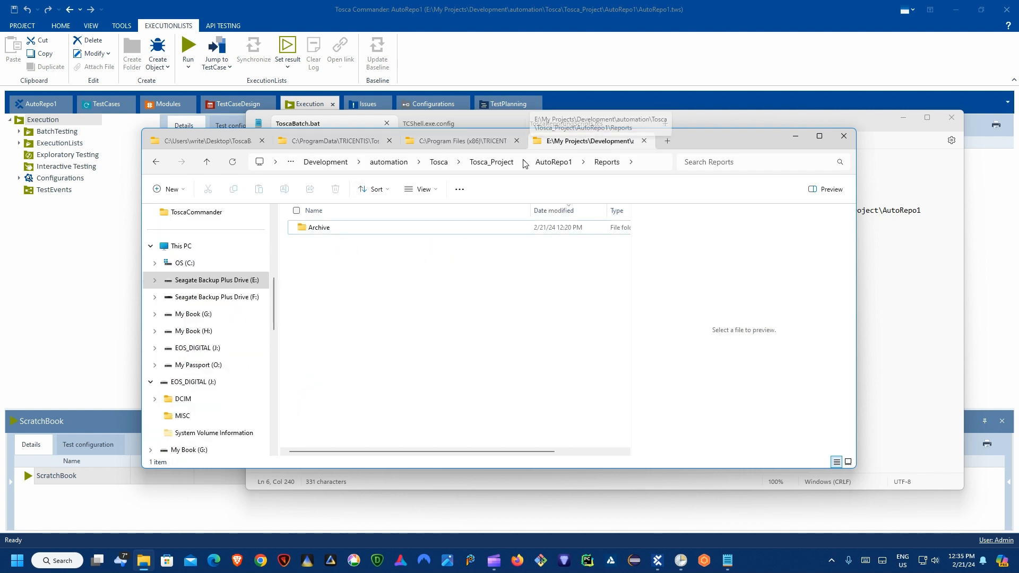
pyautogui.click(213, 141)
# Step: Close Tosca Commander, then double-click ToscaBatch.bat to start the batch run
pyautogui.click(380, 4)
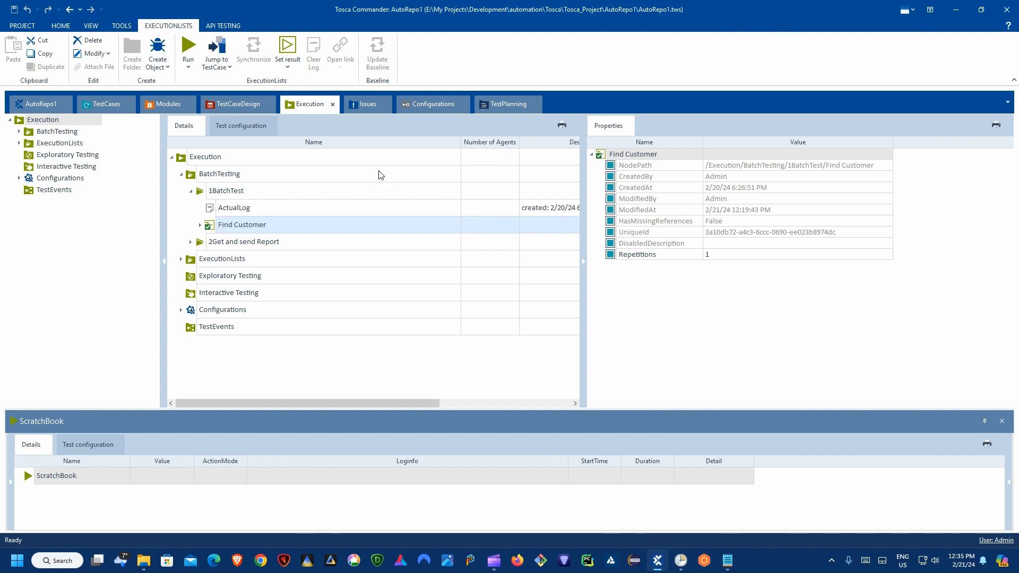
pyautogui.click(1011, 9)
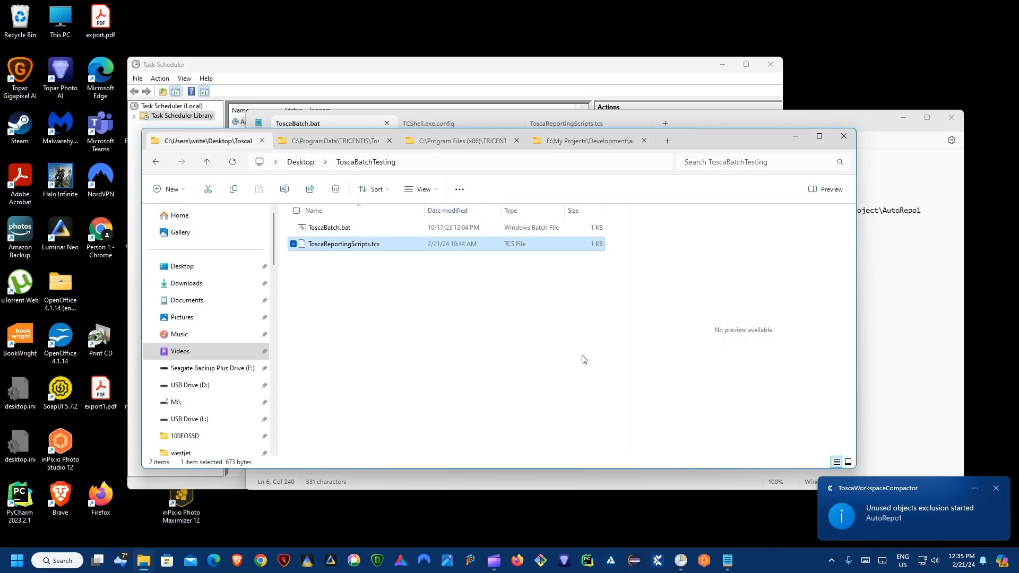
pyautogui.click(318, 227)
pyautogui.click(334, 246)
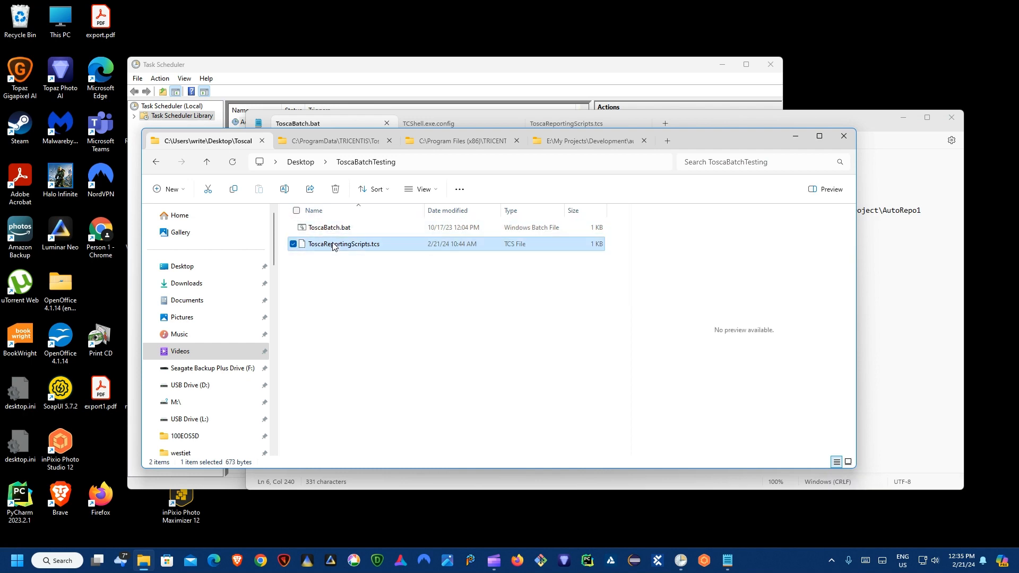
pyautogui.click(333, 230)
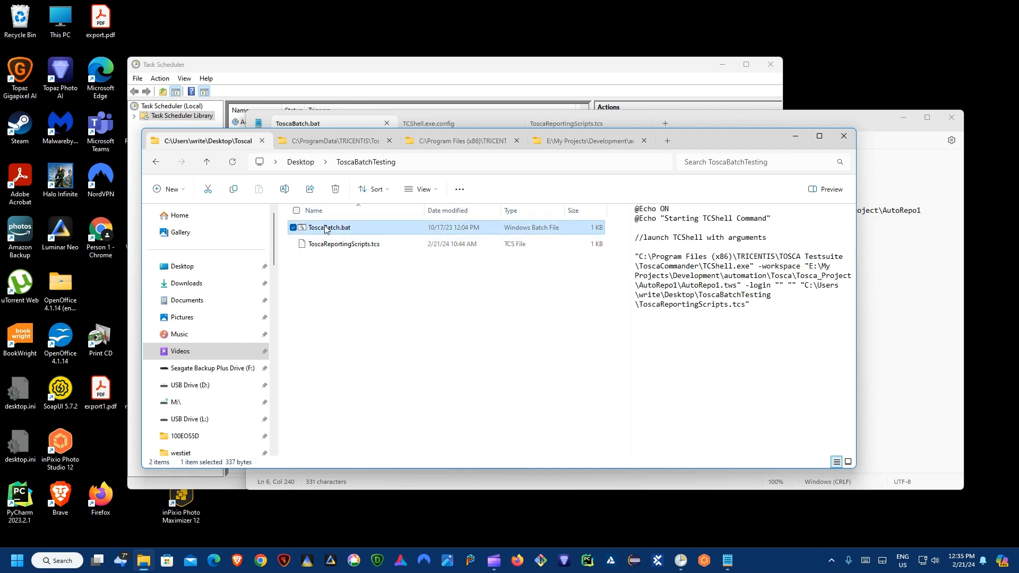
pyautogui.doubleClick(325, 228)
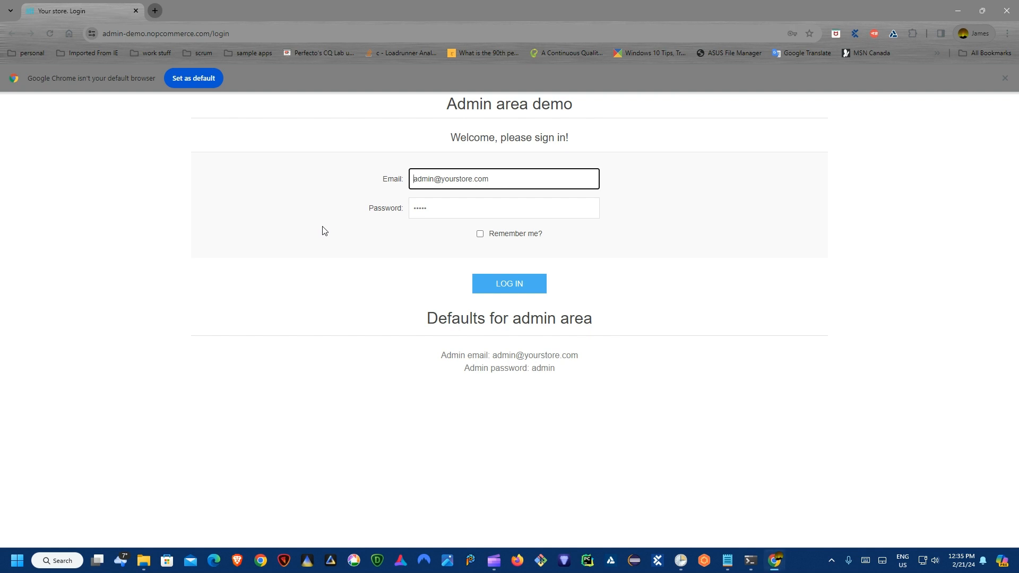
# Step: Log in to nopCommerce admin and search Customers by the test customer's first name
pyautogui.press('Tab')
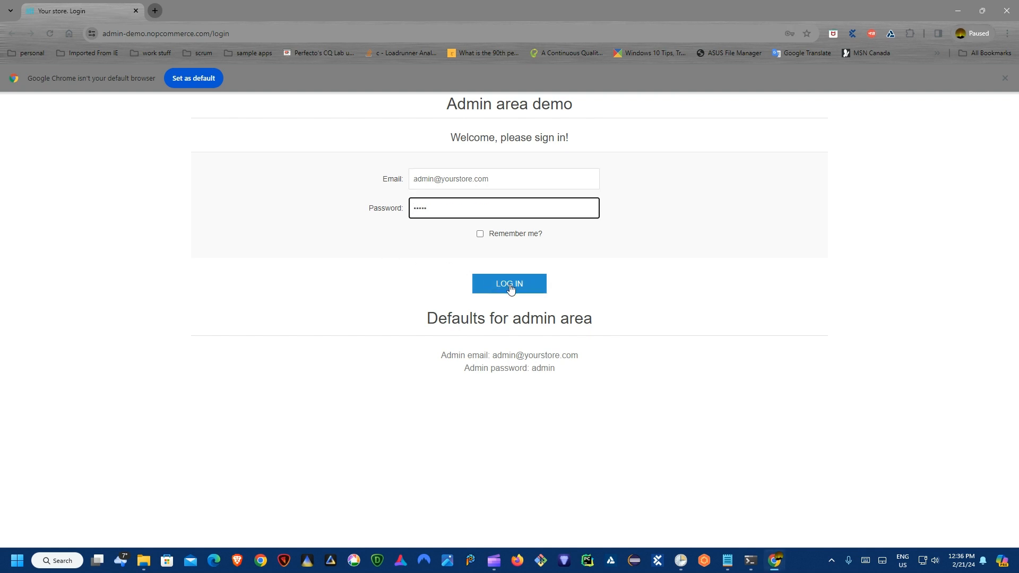
pyautogui.click(510, 287)
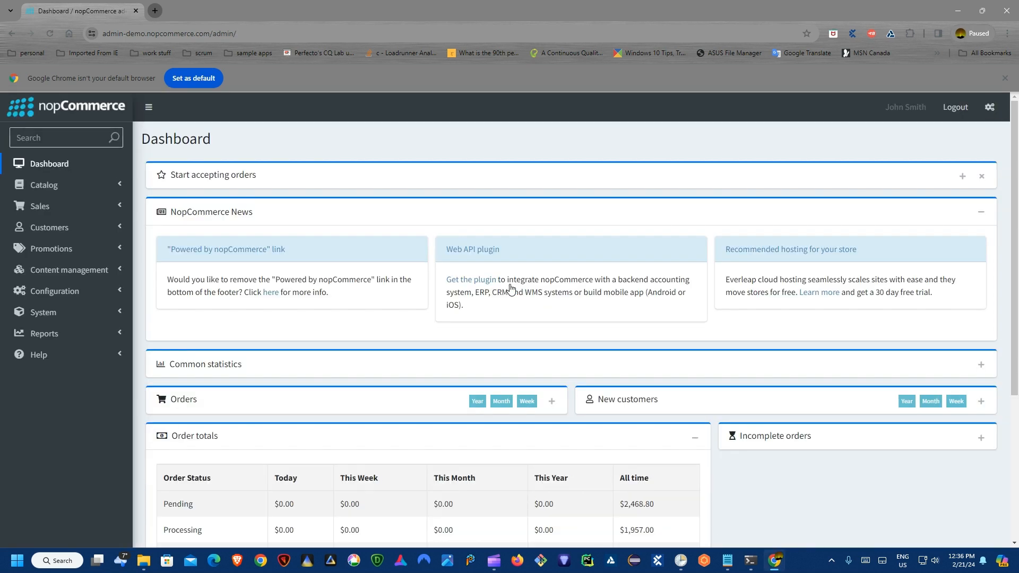
pyautogui.click(64, 229)
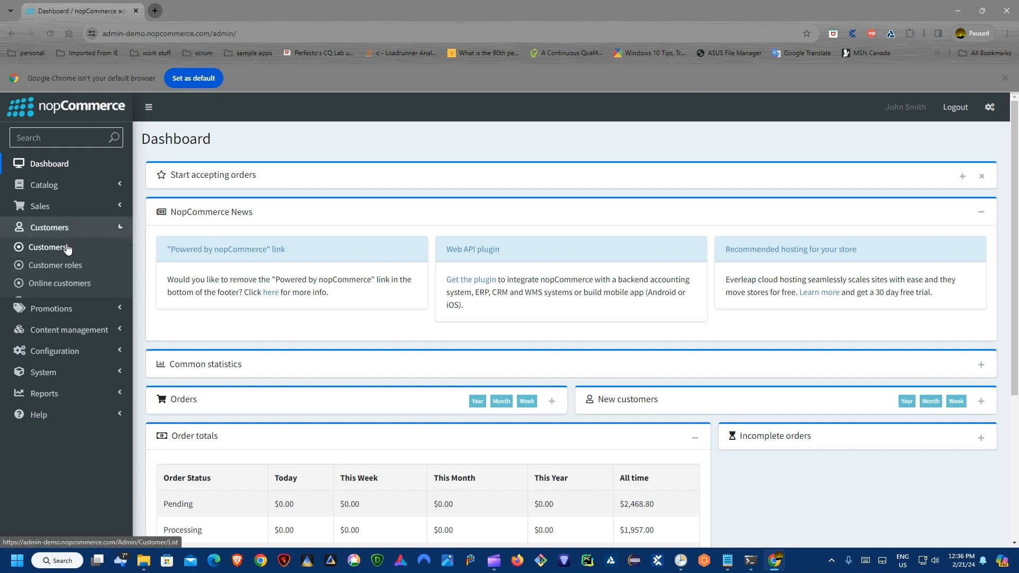
pyautogui.click(67, 251)
pyautogui.write('FtestUser99')
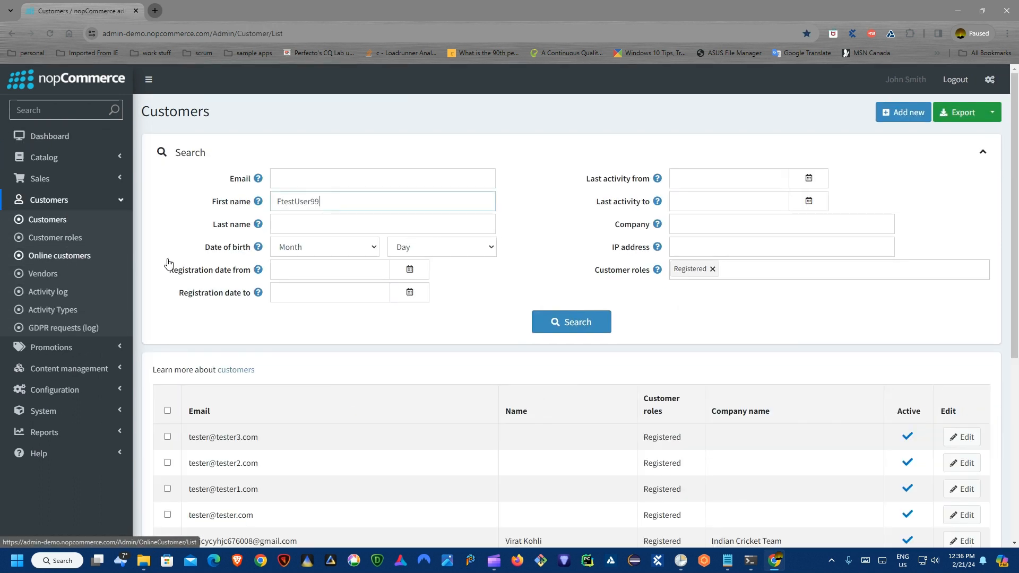
pyautogui.scroll(-1, 571, 311)
pyautogui.click(573, 311)
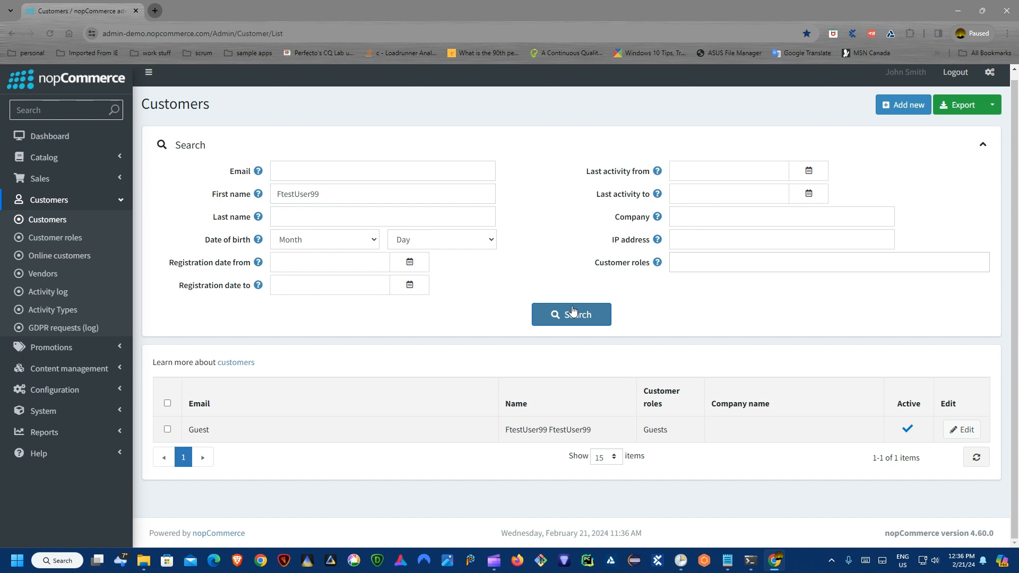
# Step: Open the matching customer's details, then log out of the admin area
pyautogui.click(168, 430)
pyautogui.click(963, 430)
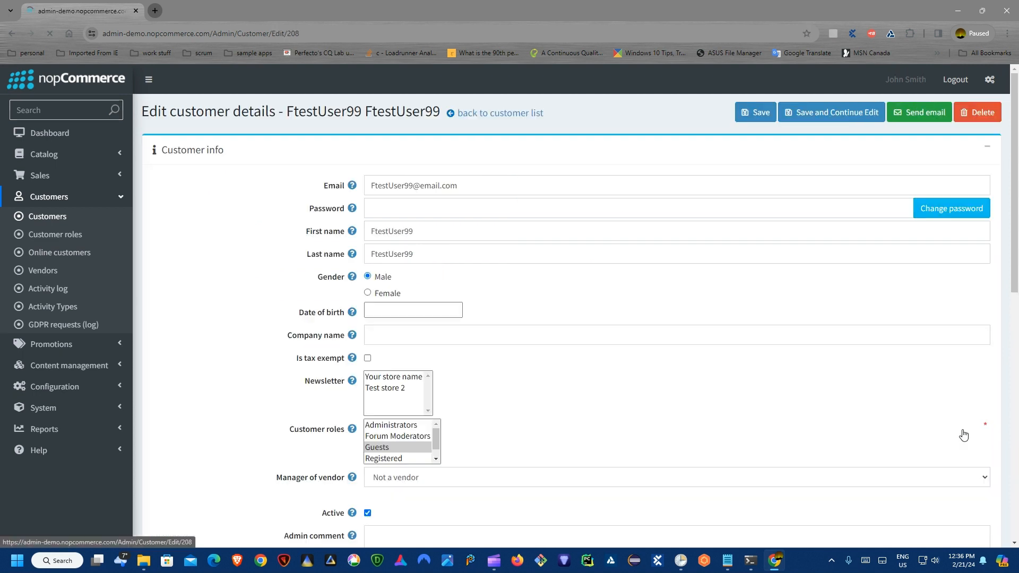
pyautogui.click(956, 81)
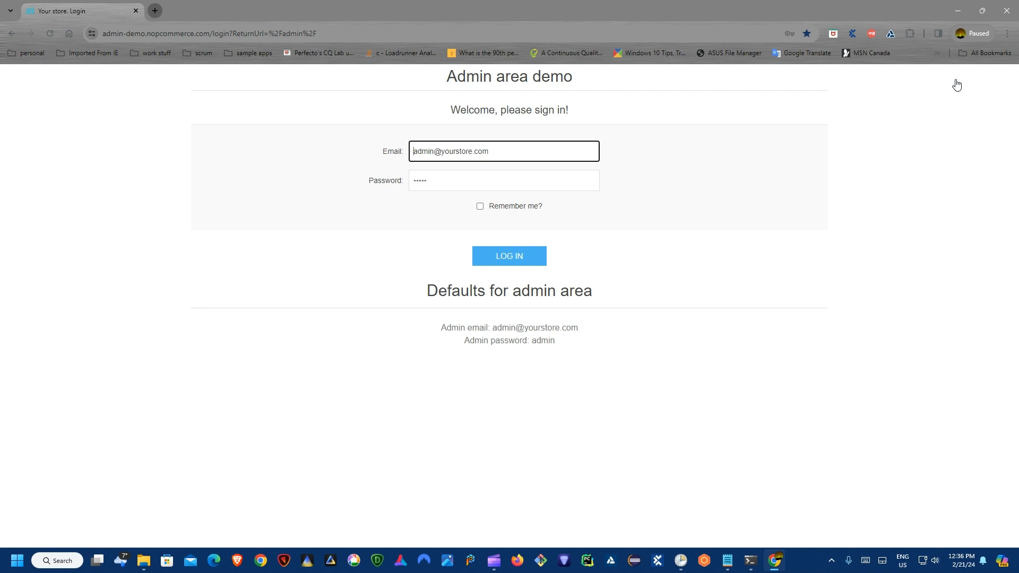
# Step: Sign in to Shaw Webmail and start a message to your own address with subject 'send report'
pyautogui.hotkey('ctrl', 't')
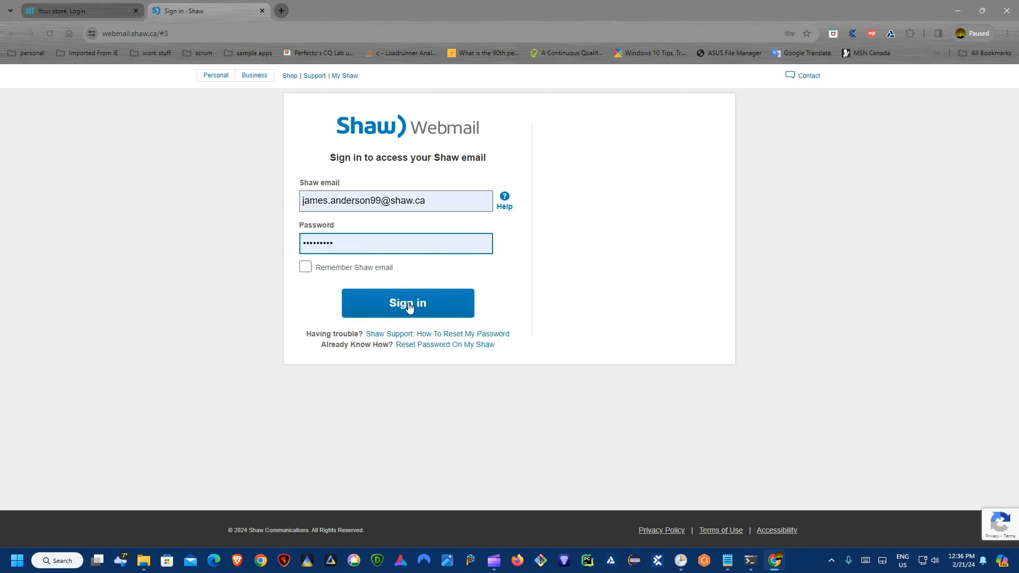
pyautogui.click(409, 306)
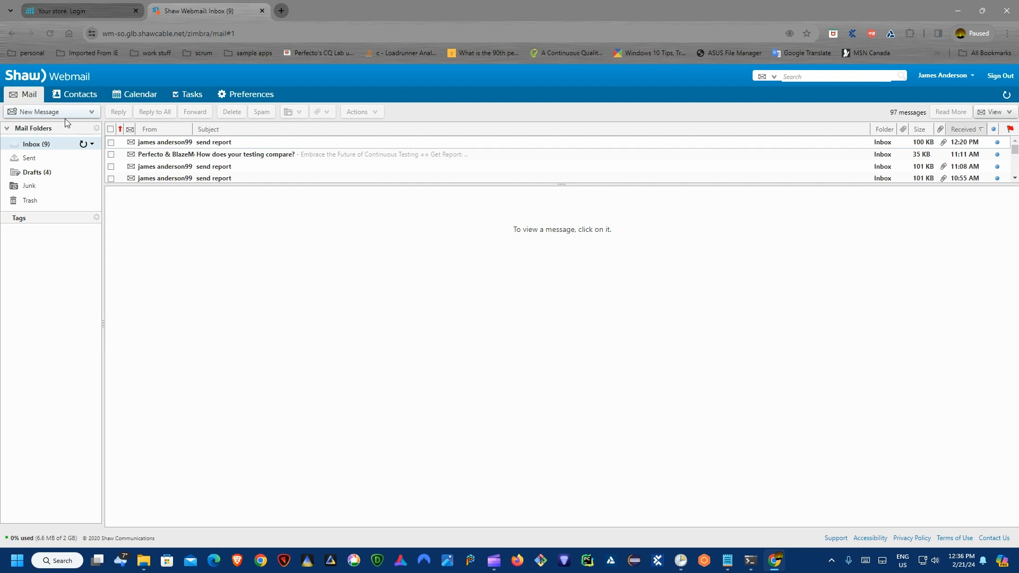
pyautogui.click(52, 112)
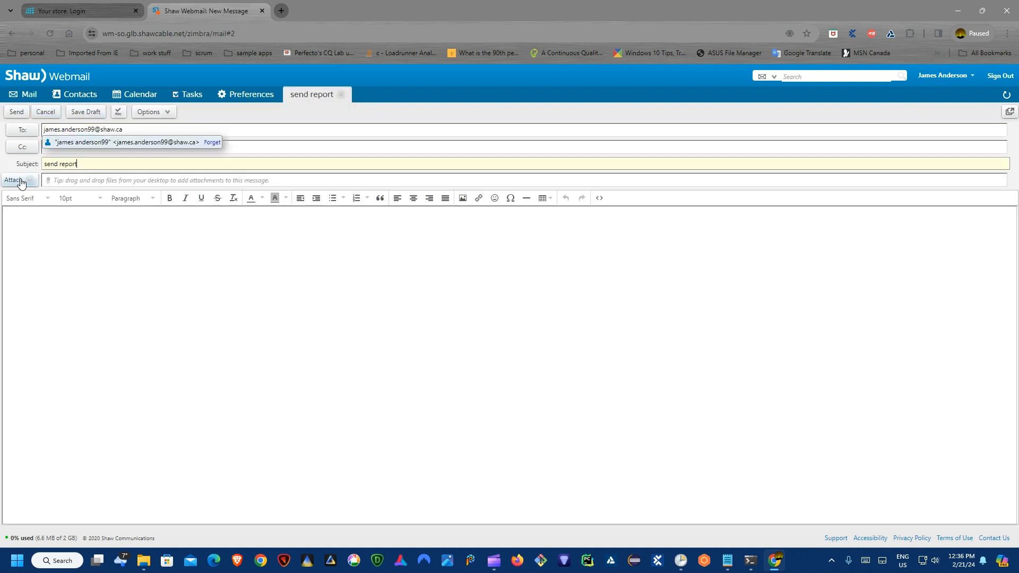
# Step: Attach the ExecutionEntries report PDF from the AutoRepo1\Reports folder and send the email
pyautogui.click(16, 180)
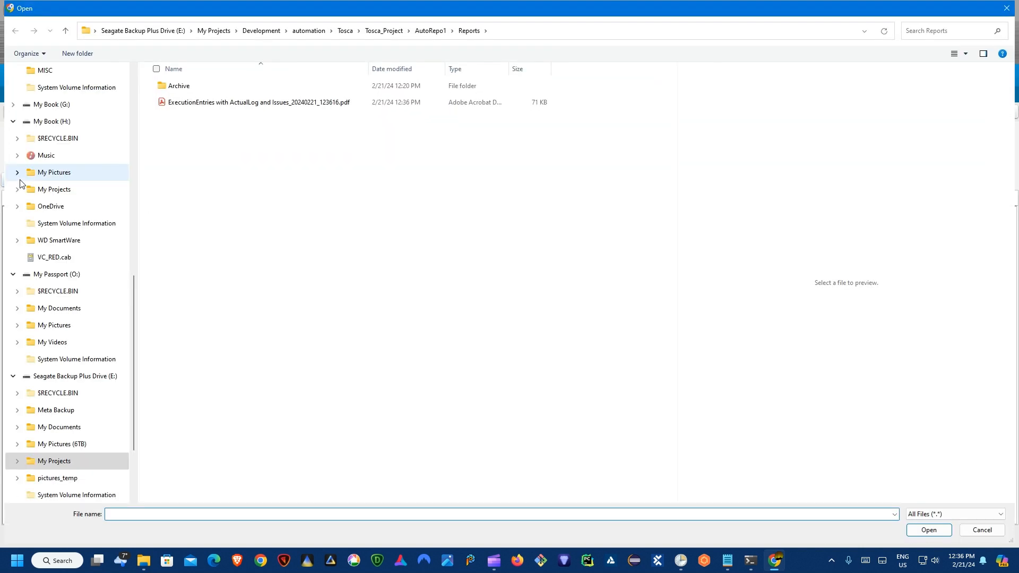
pyautogui.press('Tab')
pyautogui.click(504, 514)
pyautogui.write('E:\\My ')
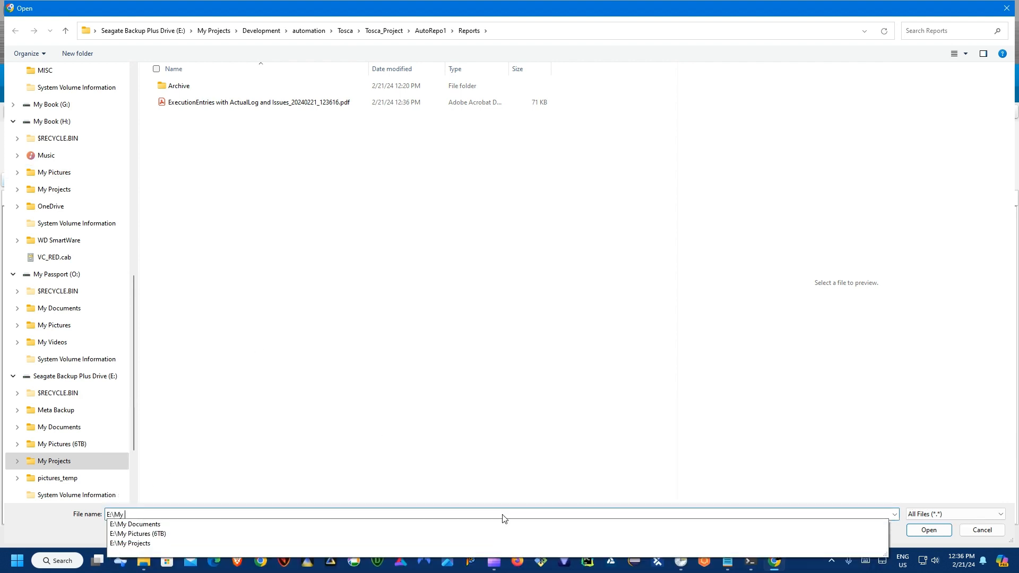
pyautogui.write('Projects\\Developmen')
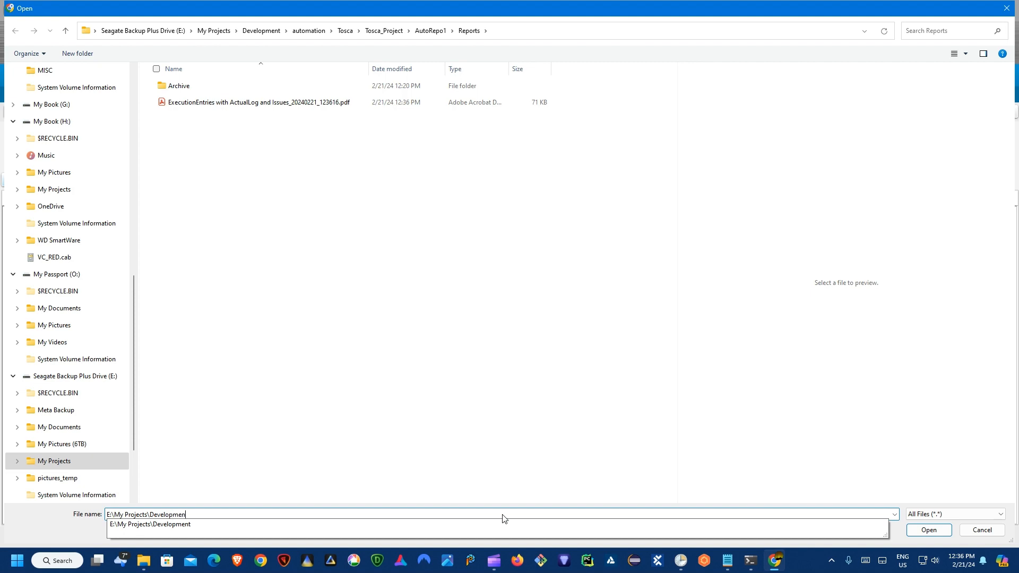
pyautogui.write('t\\automation\\Tosca\\')
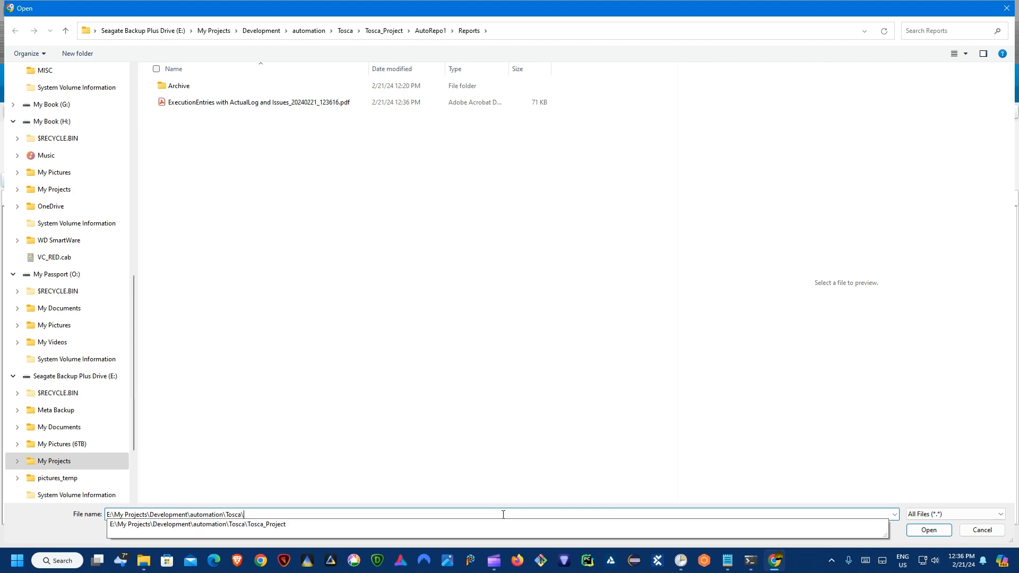
pyautogui.write('Tosca_Project\\AutoRepo1\\Reports\\')
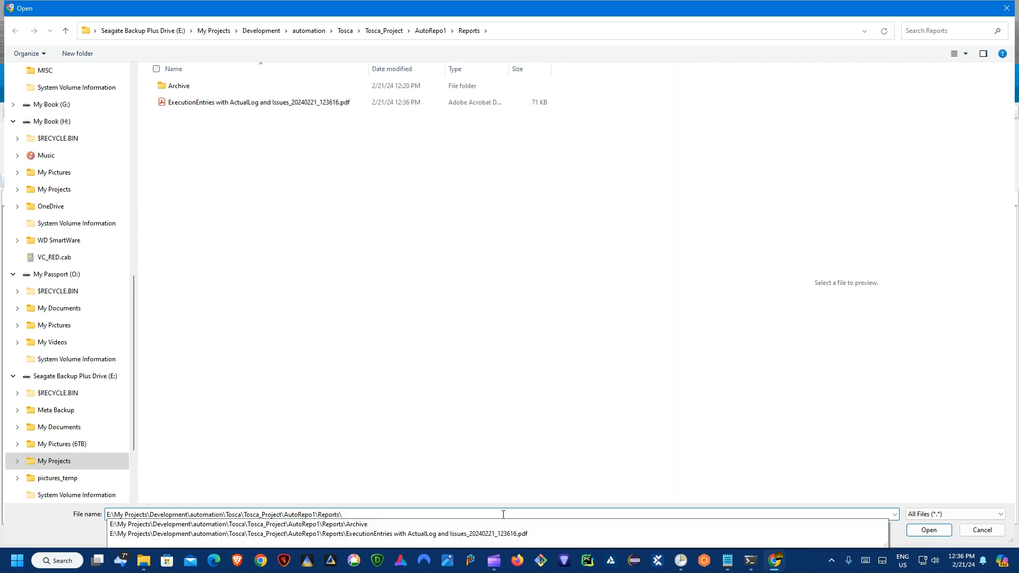
pyautogui.click(929, 530)
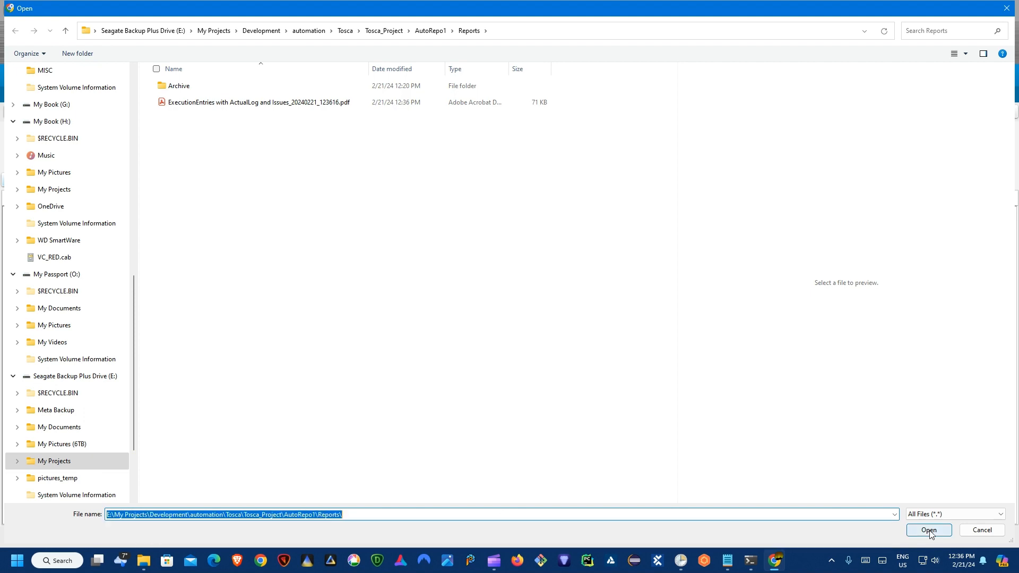
pyautogui.click(929, 531)
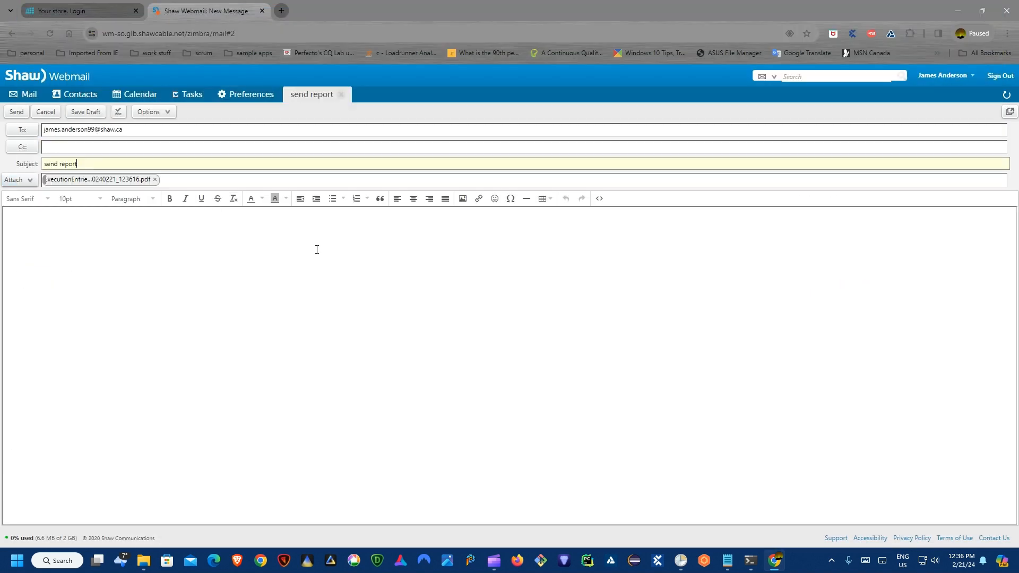
pyautogui.click(16, 113)
# Step: Sign back into Shaw Webmail, open the newest 'send report' email, then return to nopCommerce login
pyautogui.click(1001, 76)
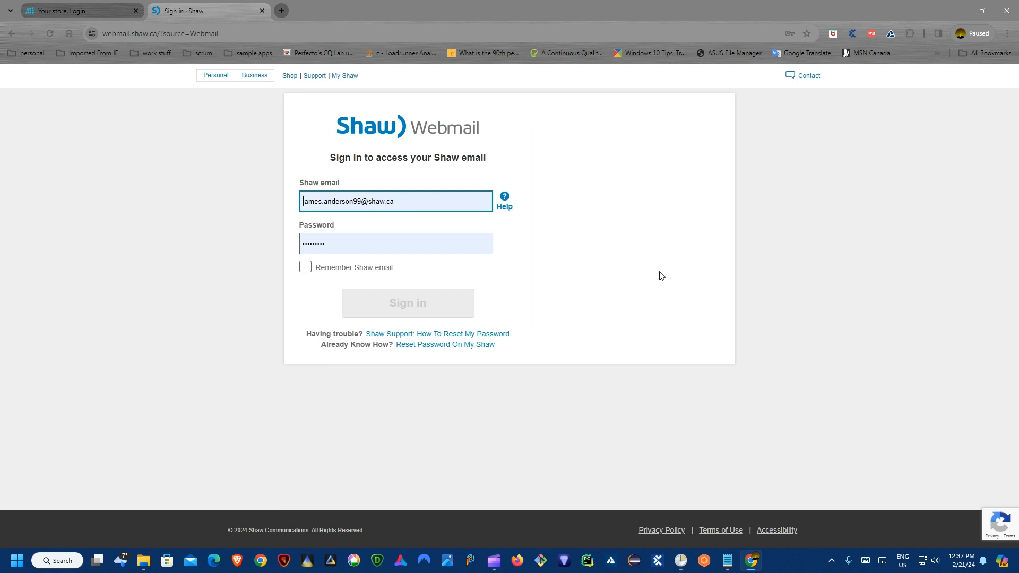
pyautogui.click(391, 200)
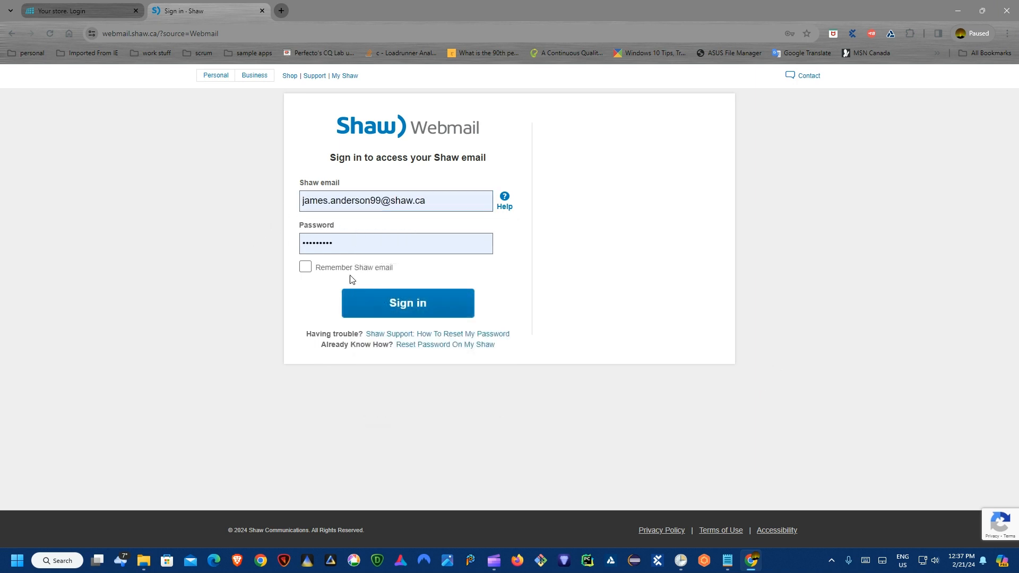
pyautogui.click(349, 303)
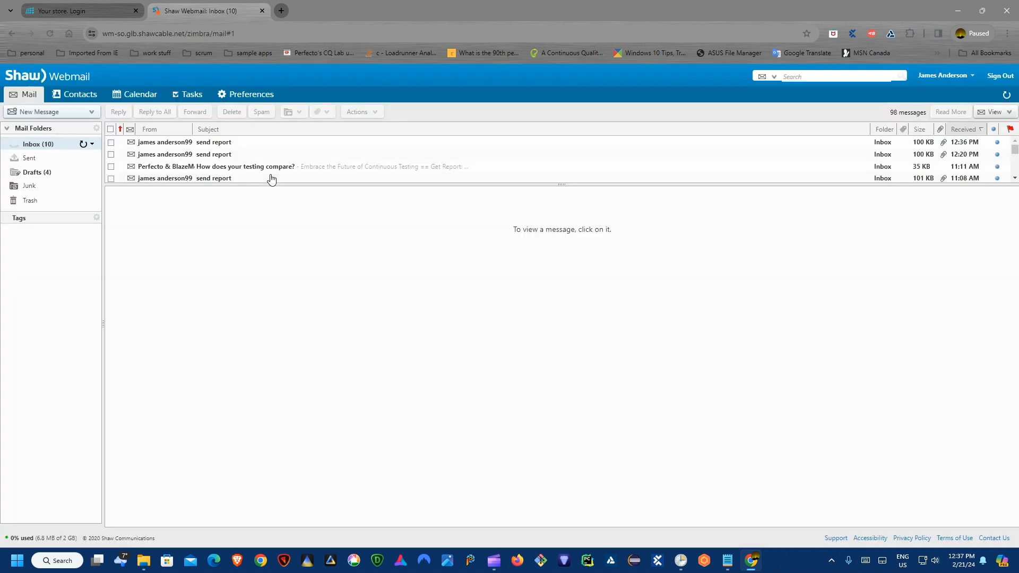
pyautogui.click(215, 143)
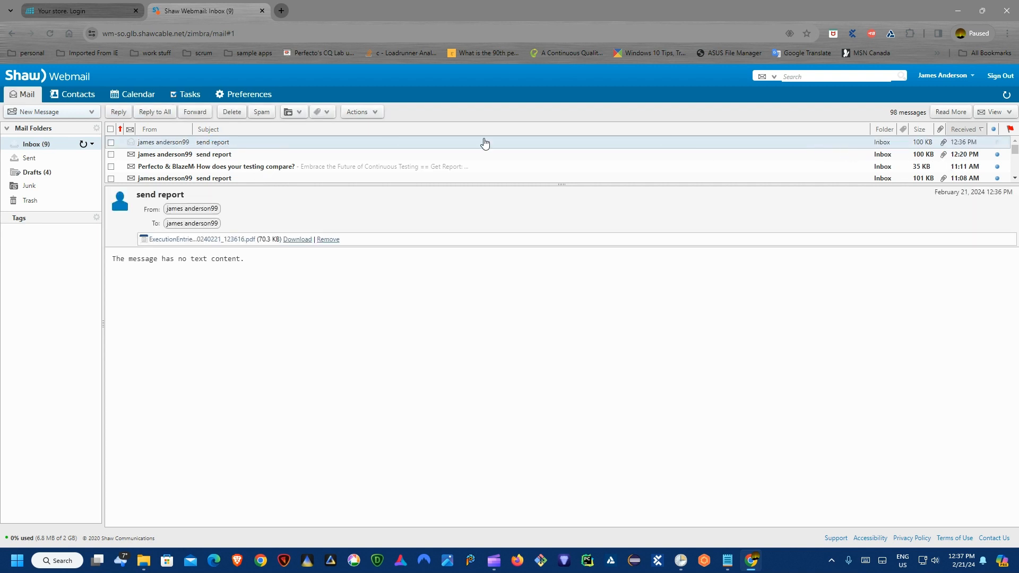
pyautogui.click(72, 10)
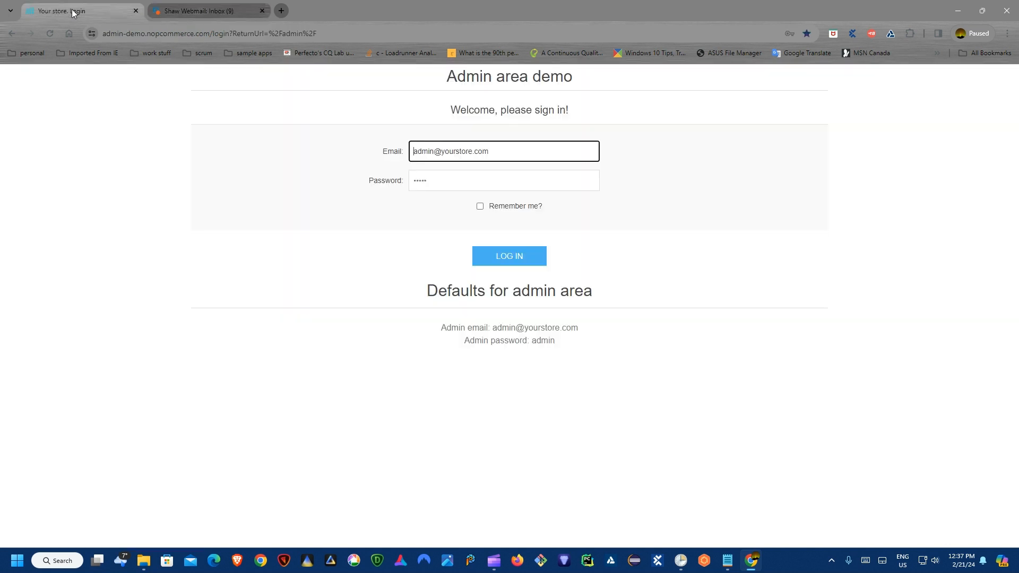
# Step: Open the AutoRepo1 project and expand BatchTesting > 1BatchTest > Find Customer to its 12:35:56 run
pyautogui.click(658, 559)
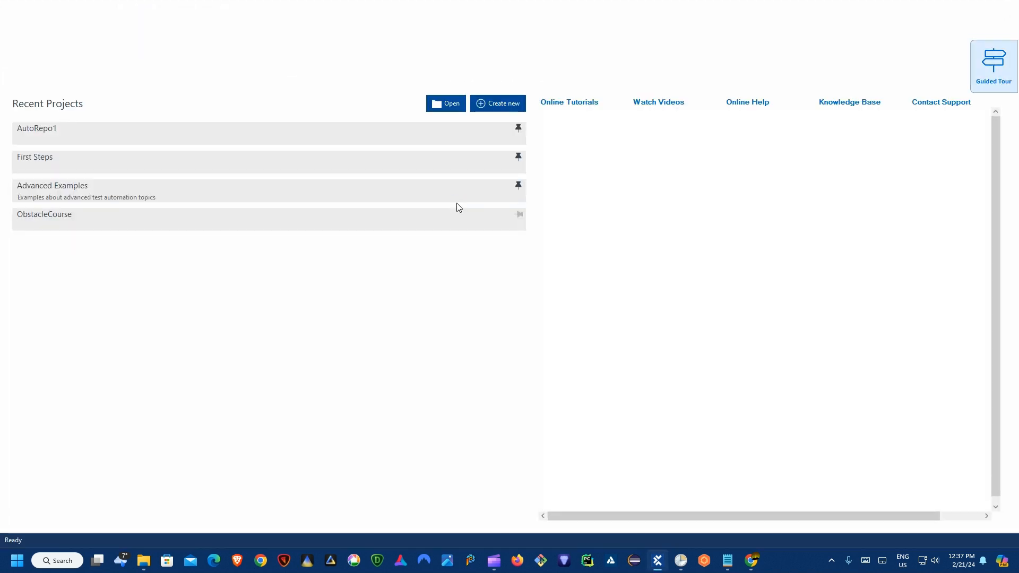
pyautogui.click(83, 128)
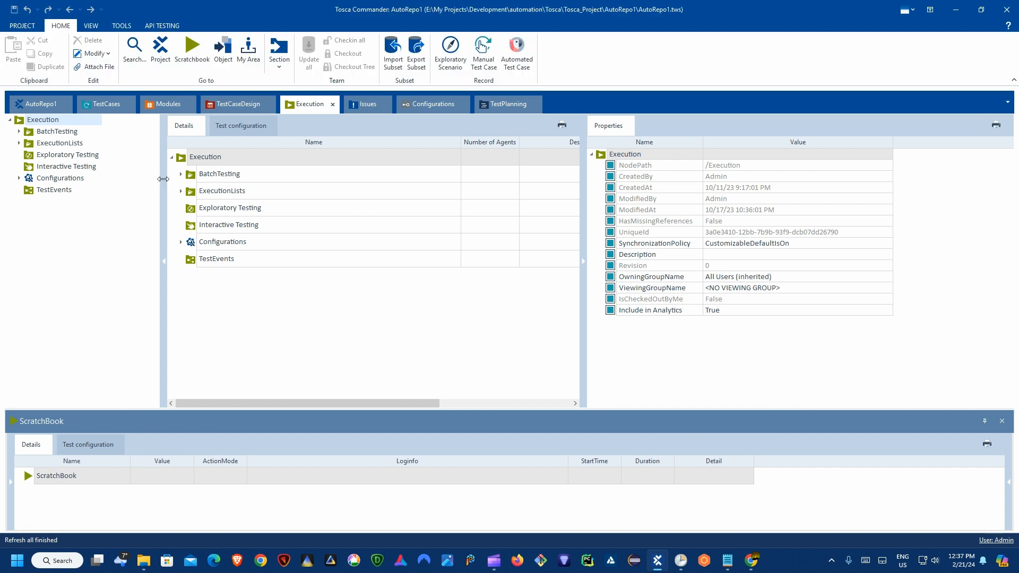
pyautogui.doubleClick(207, 175)
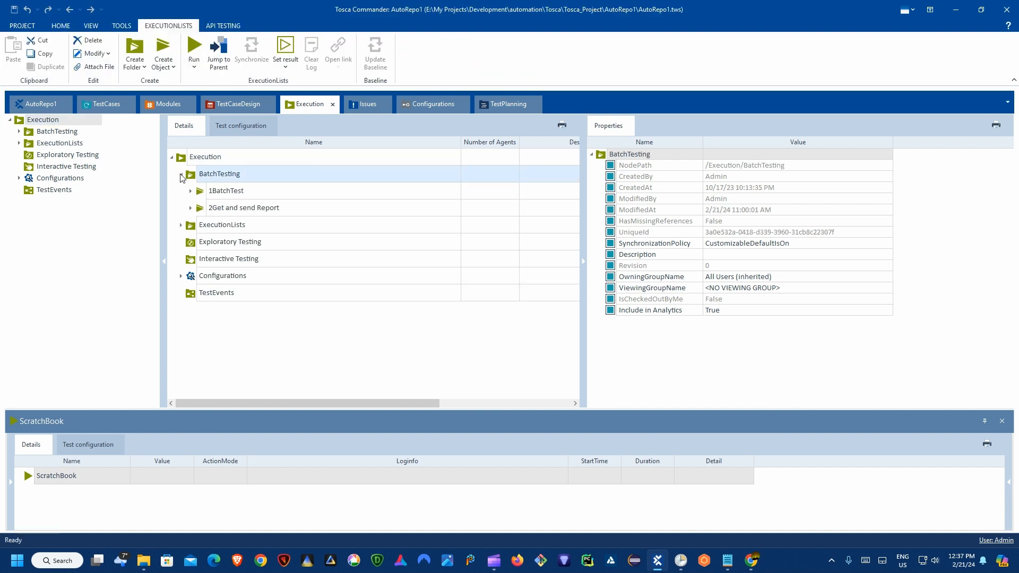
pyautogui.doubleClick(213, 190)
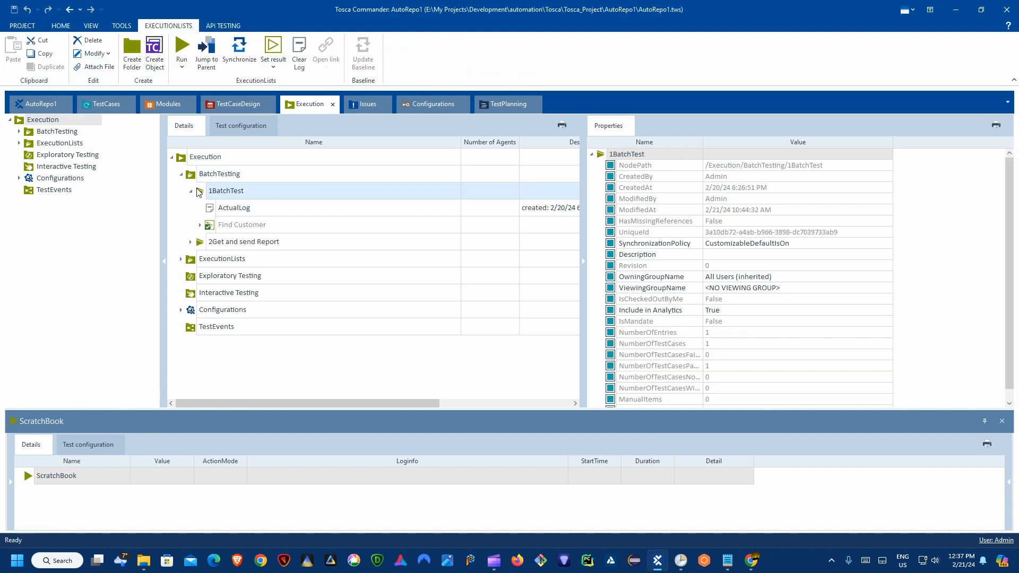
pyautogui.click(212, 225)
pyautogui.click(201, 226)
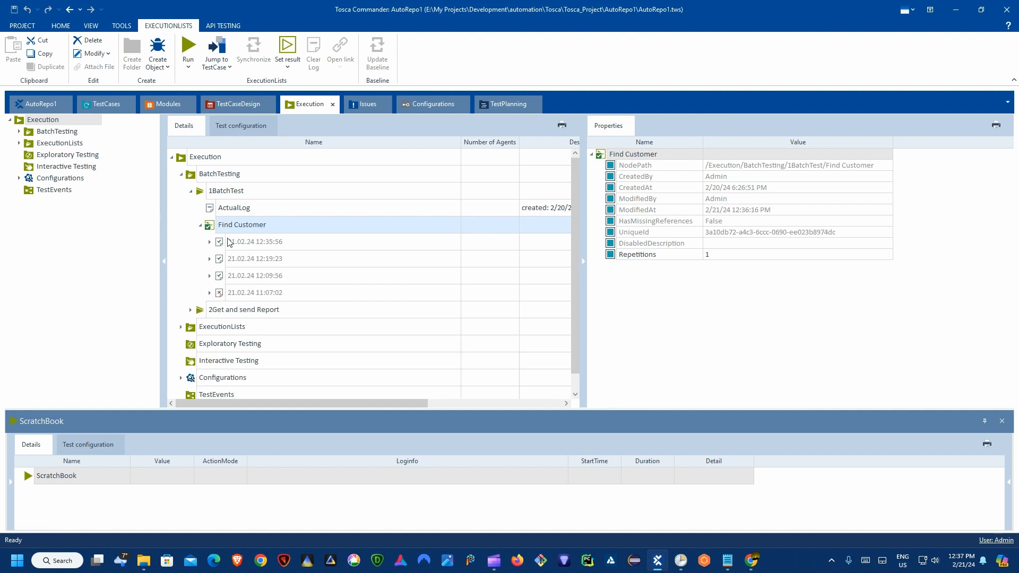
pyautogui.click(261, 243)
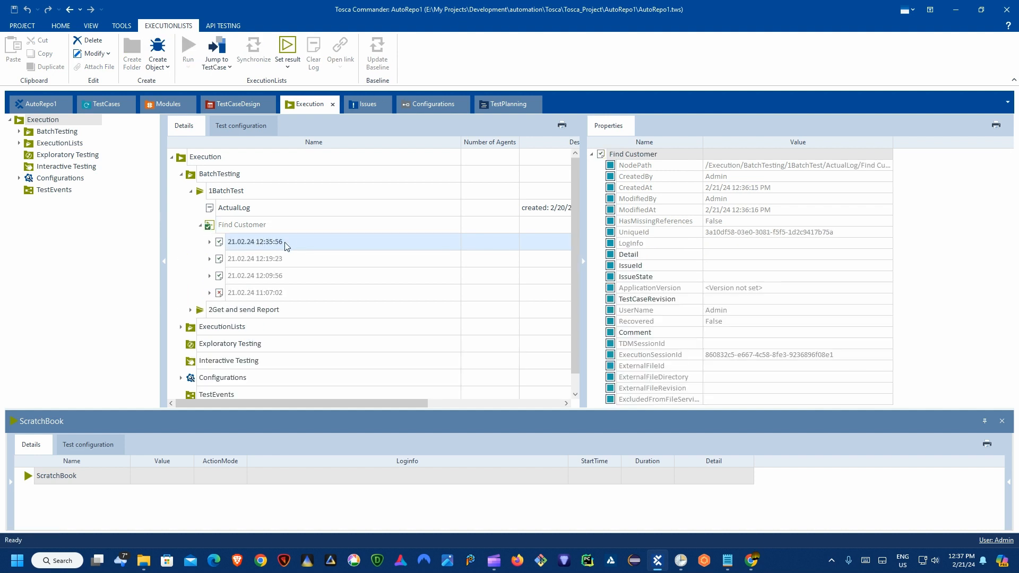
# Step: Review the 12:35:56 run's test steps, collapse Find Customer, and switch to TestCases
pyautogui.click(210, 242)
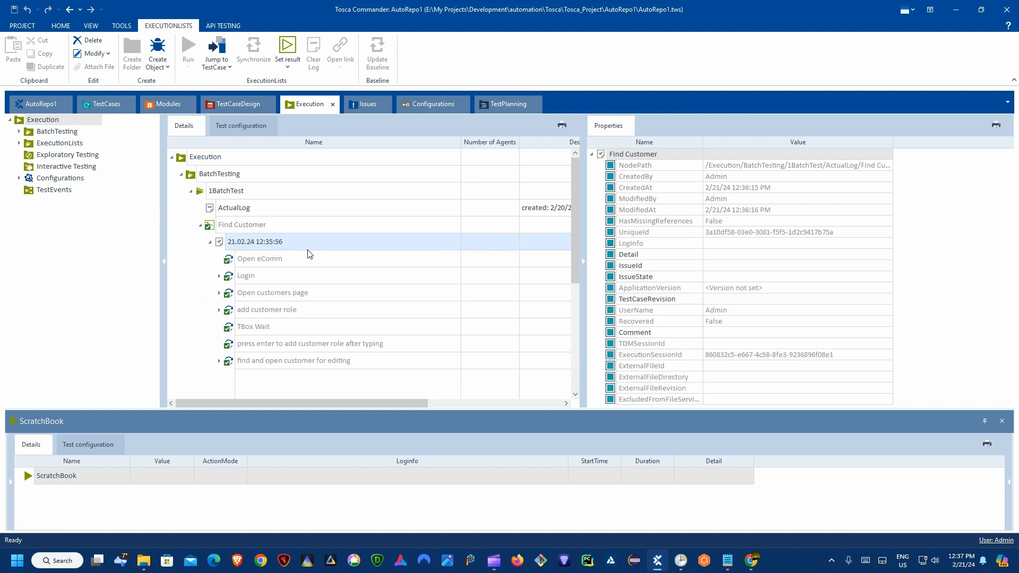
pyautogui.scroll(-1, 325, 260)
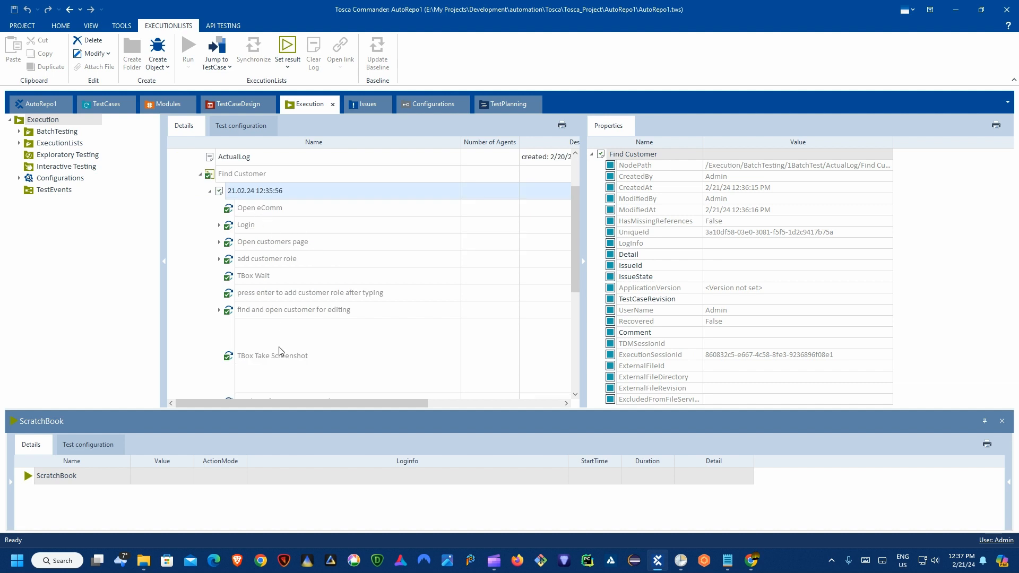
pyautogui.scroll(-1, 292, 284)
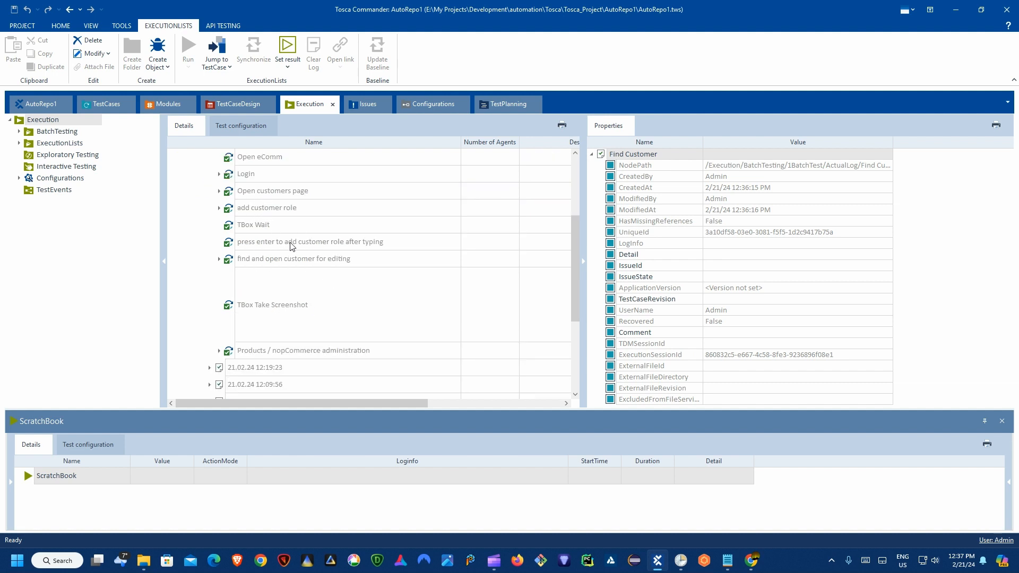
pyautogui.scroll(2, 292, 245)
pyautogui.click(200, 225)
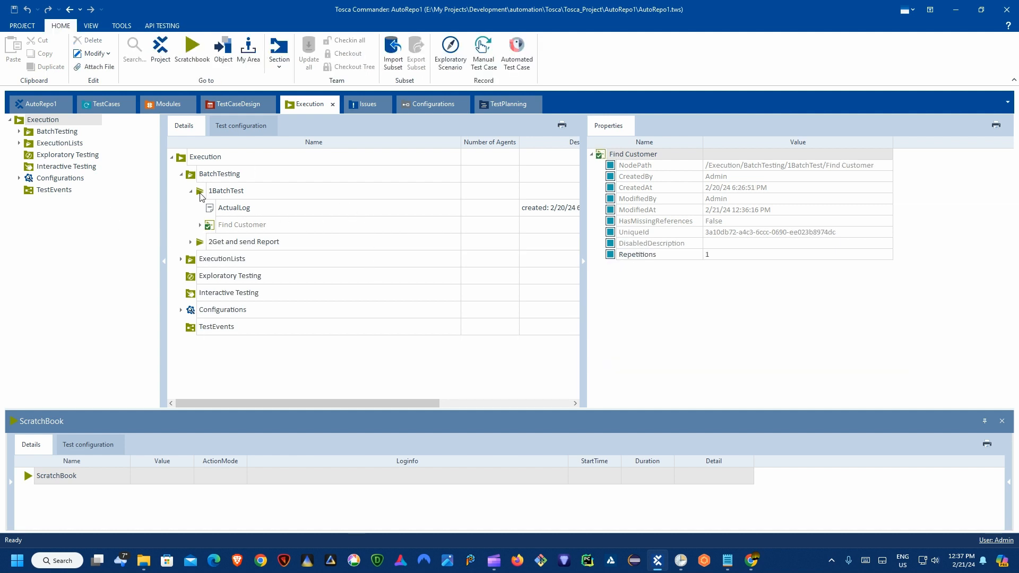
pyautogui.click(108, 104)
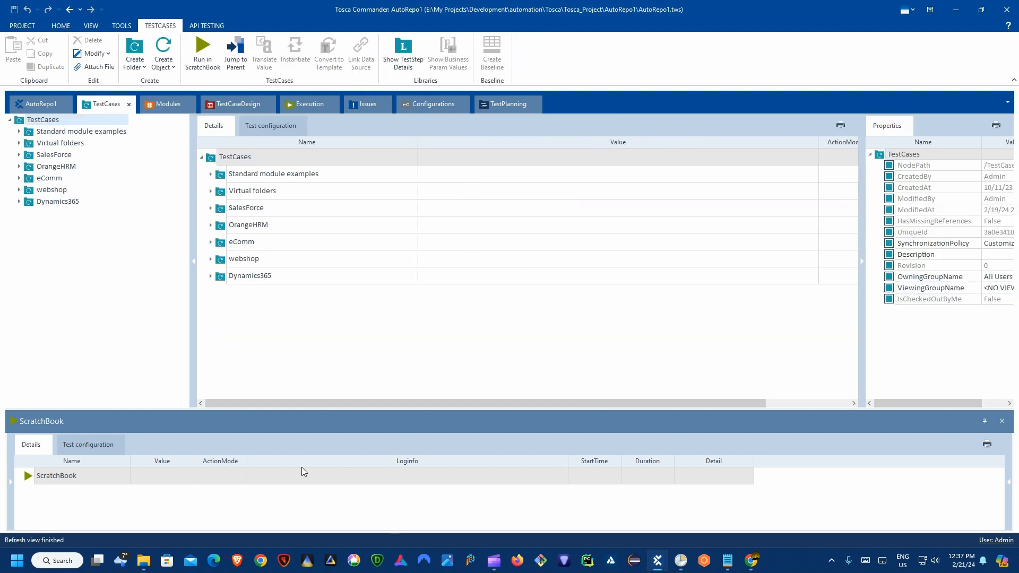
# Step: Check the AutoRepo1 Reports folder in File Explorer
pyautogui.moveTo(157, 561)
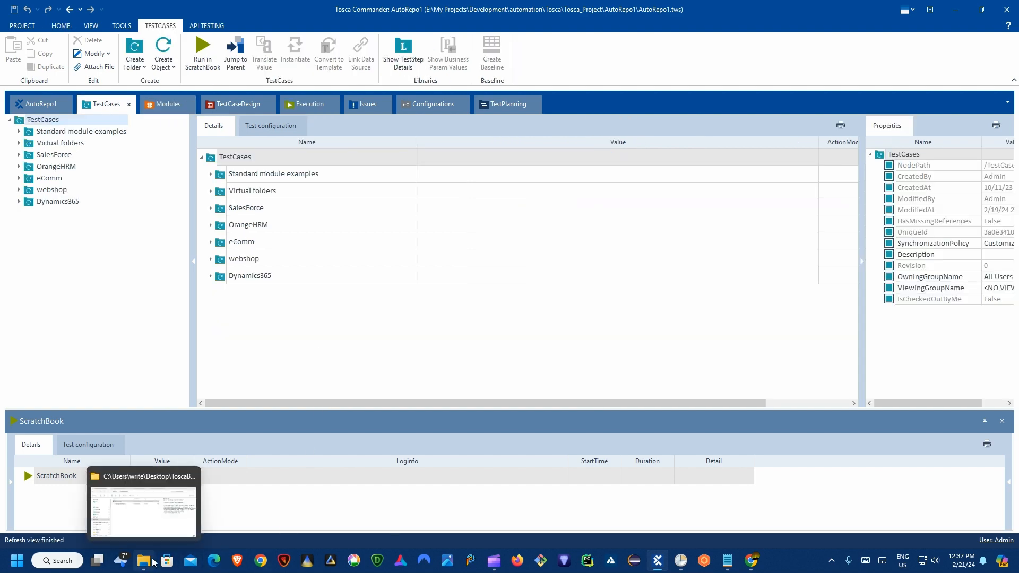
pyautogui.click(143, 525)
pyautogui.click(550, 139)
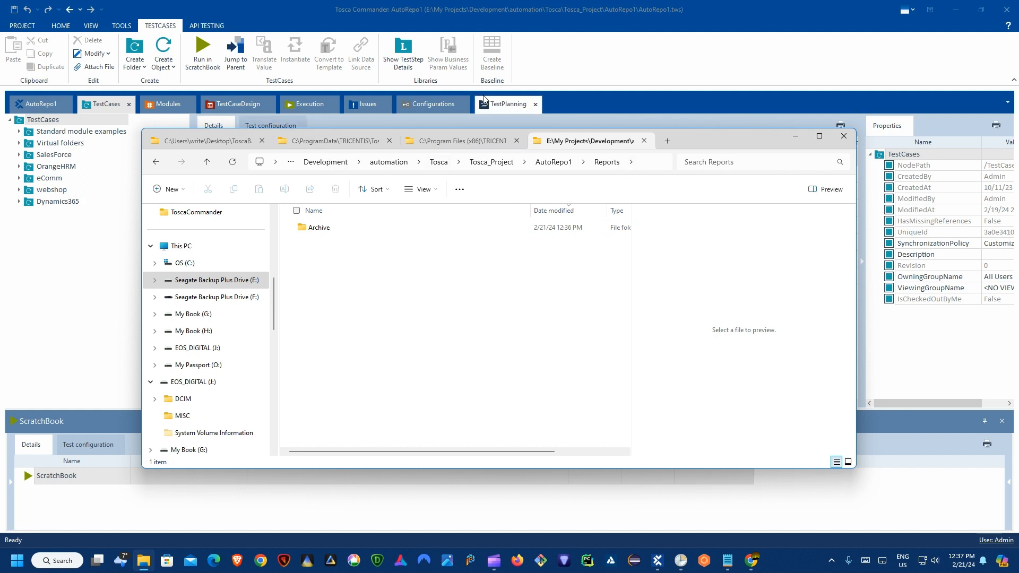
# Step: Open eComm > email report and show TBox Move/Rename File_1's New Path Reports\Archive\arch-FileName
pyautogui.click(51, 190)
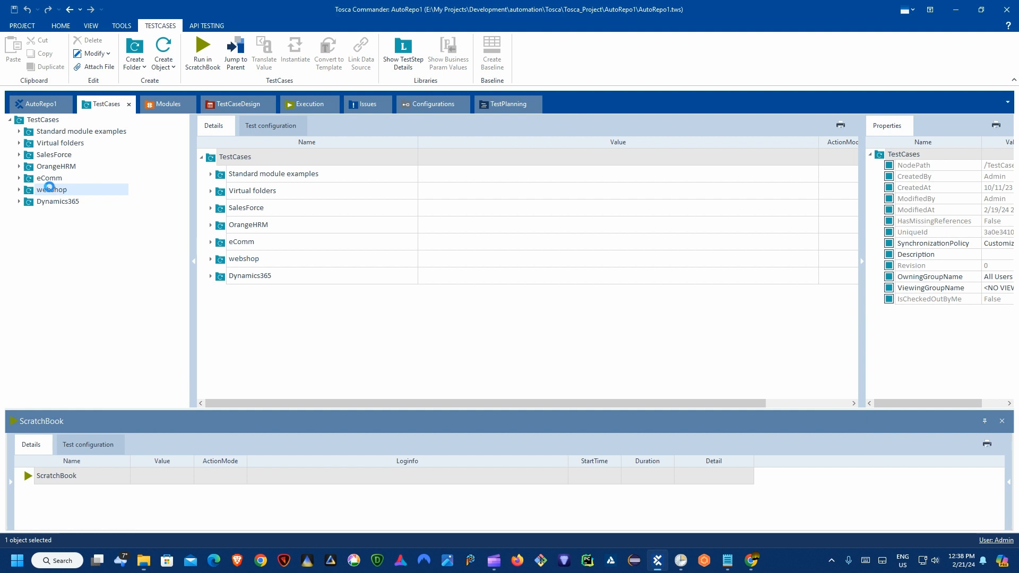
pyautogui.click(20, 178)
pyautogui.click(74, 225)
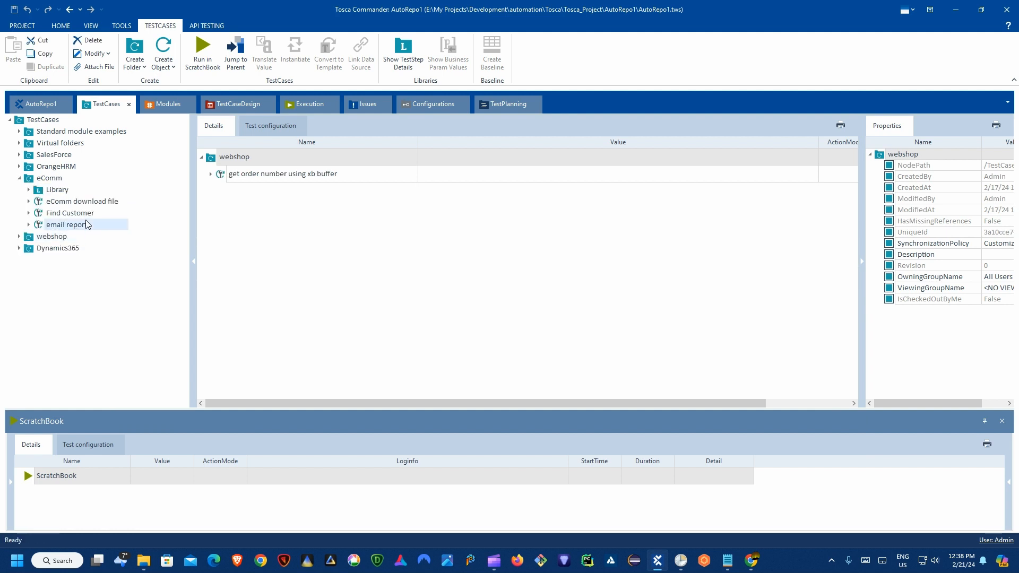
pyautogui.click(210, 225)
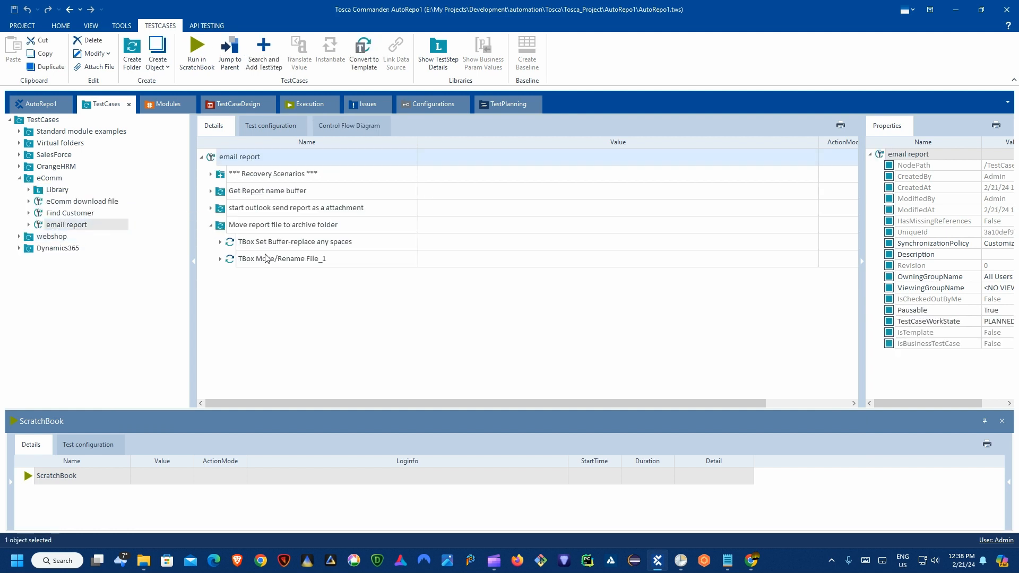
pyautogui.click(303, 245)
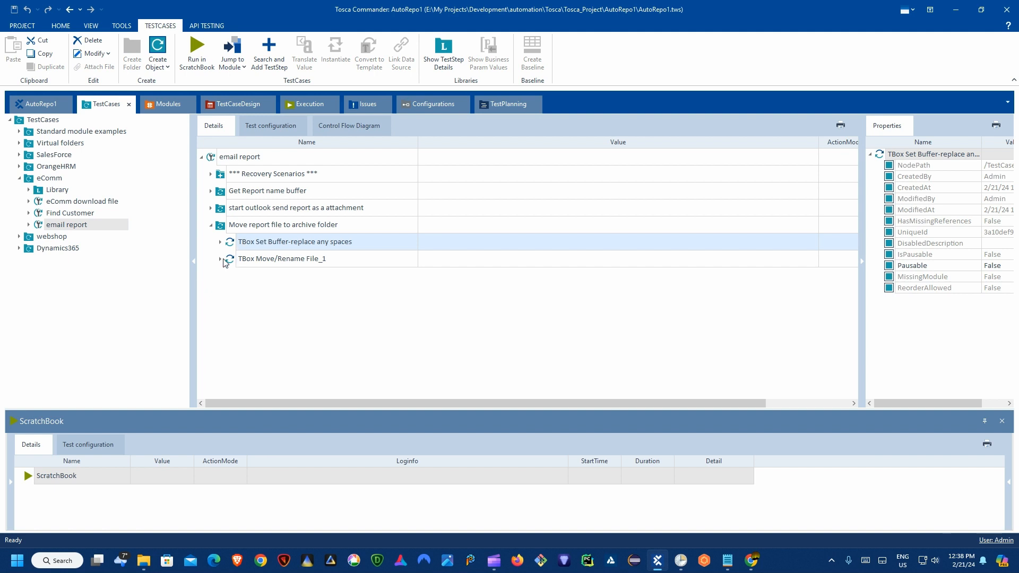
pyautogui.click(220, 259)
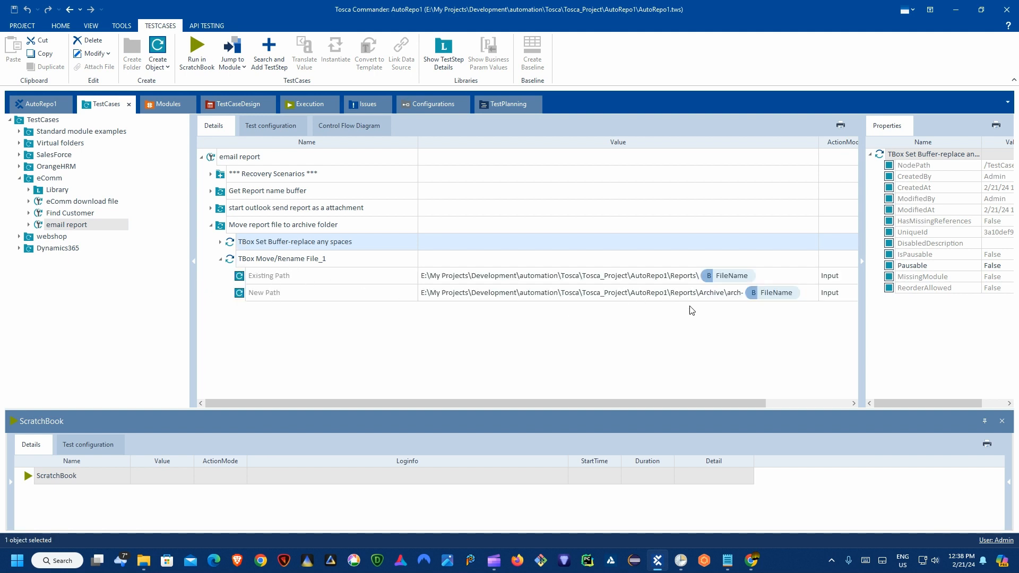
pyautogui.click(712, 294)
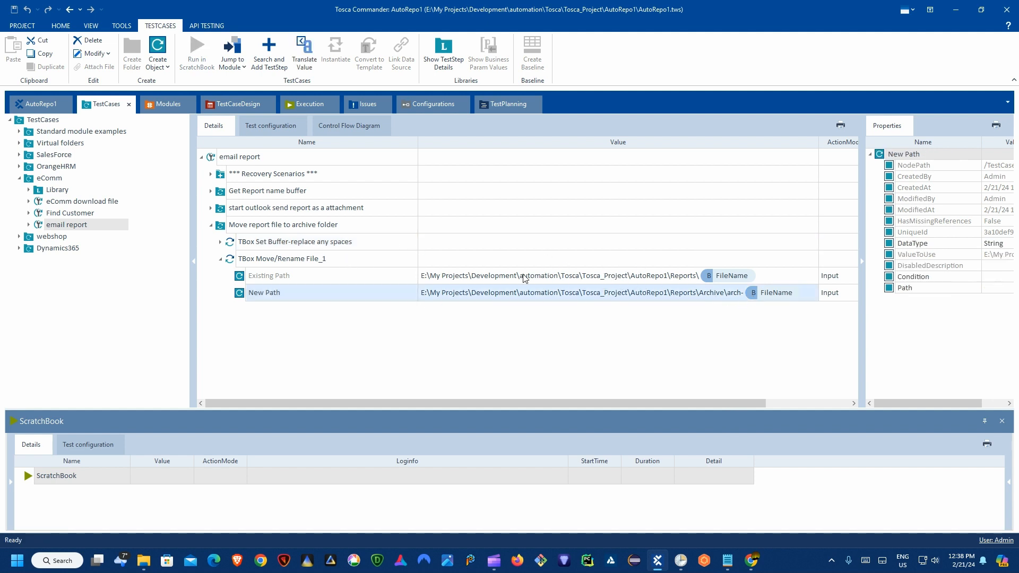
# Step: Bring the Reports folder window forward and open its Archive folder
pyautogui.moveTo(144, 560)
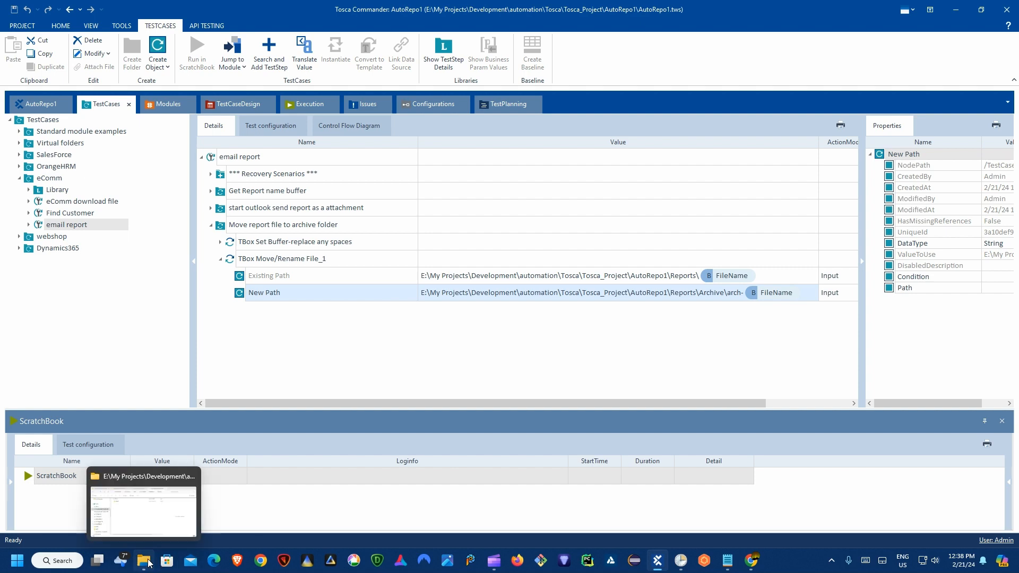
pyautogui.click(159, 518)
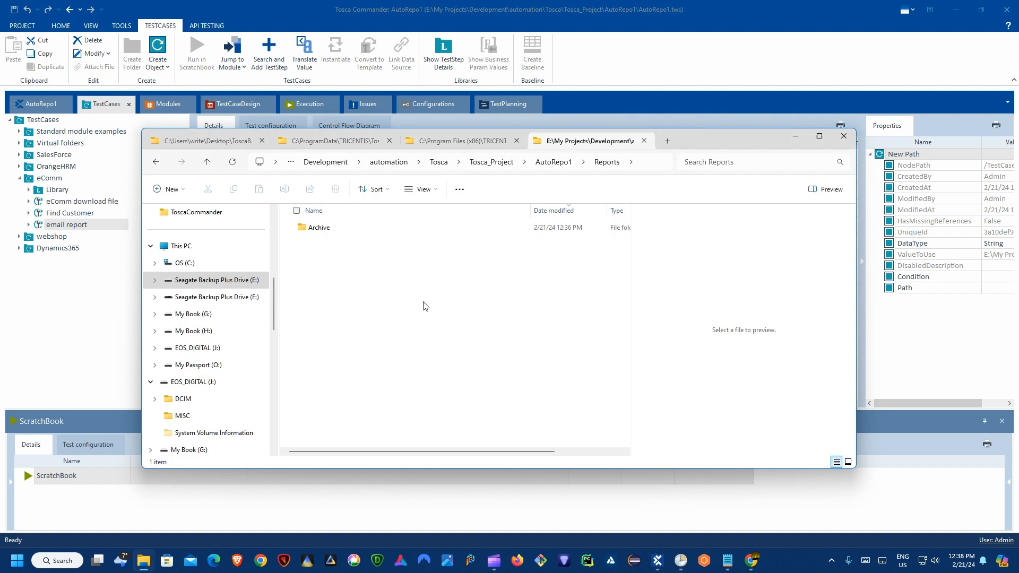
pyautogui.doubleClick(335, 232)
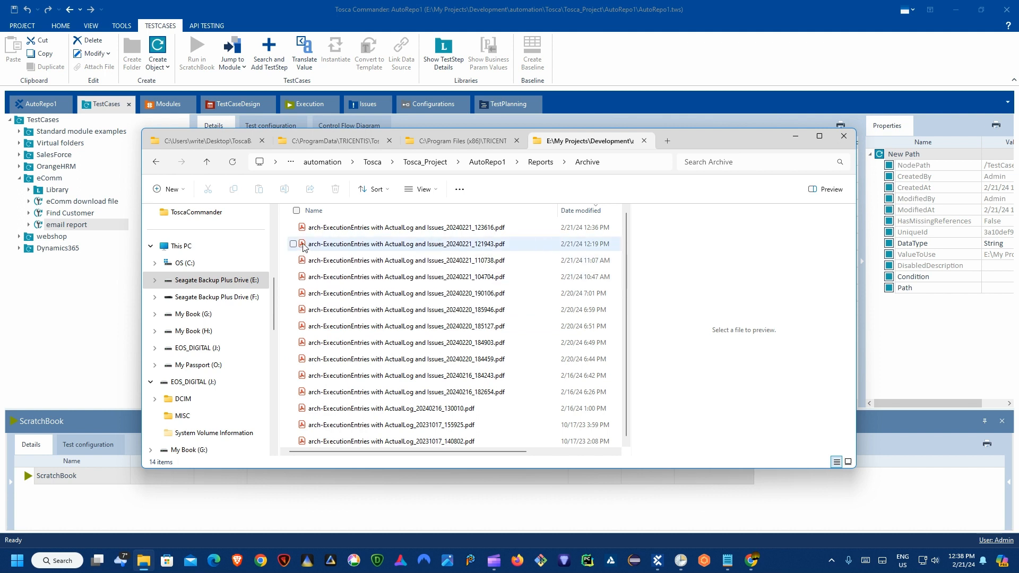
# Step: Preview the newest archived report, Issues_20240221_123616.pdf, leaving its name unchanged
pyautogui.click(317, 229)
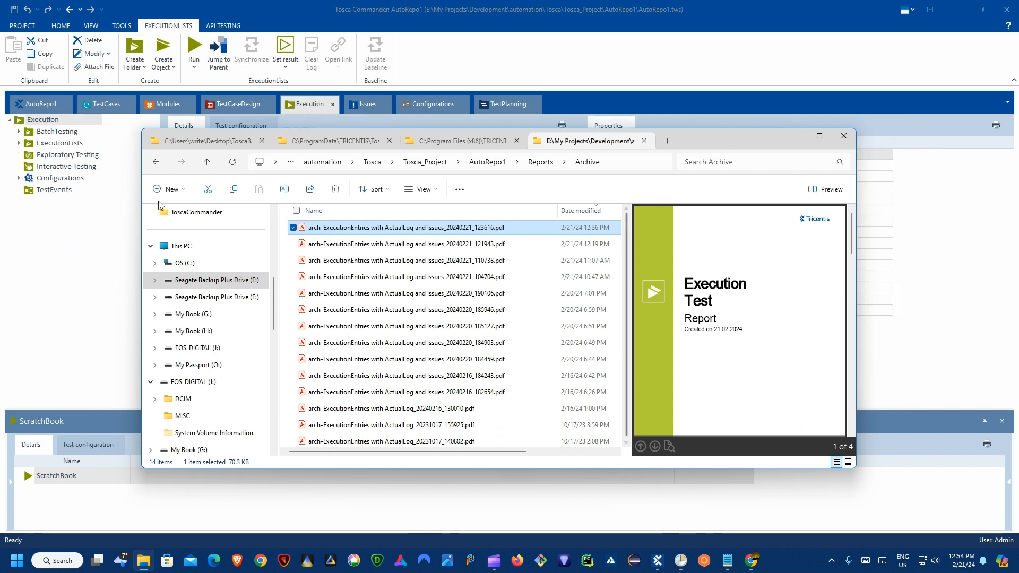
pyautogui.click(375, 227)
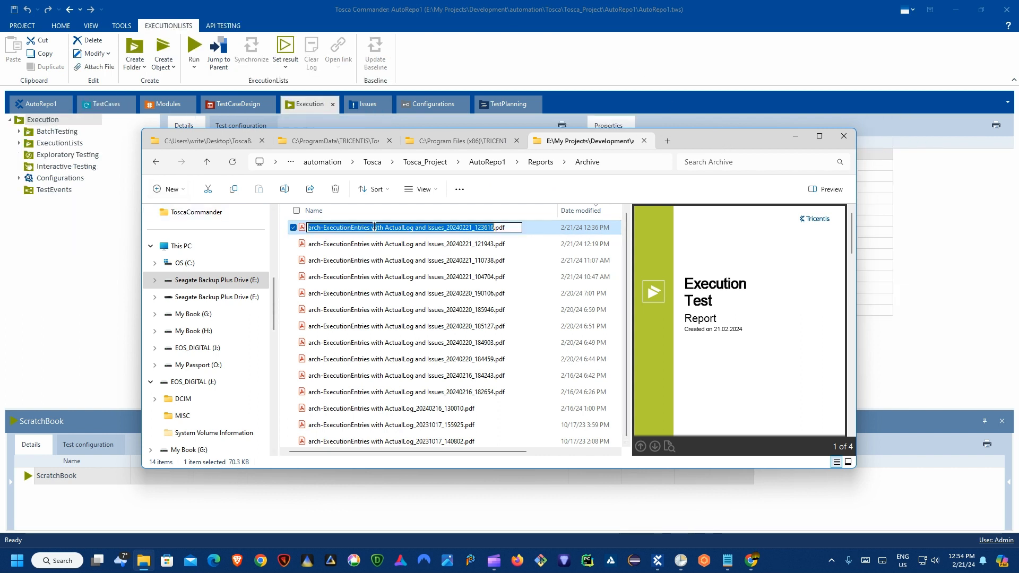
pyautogui.click(304, 229)
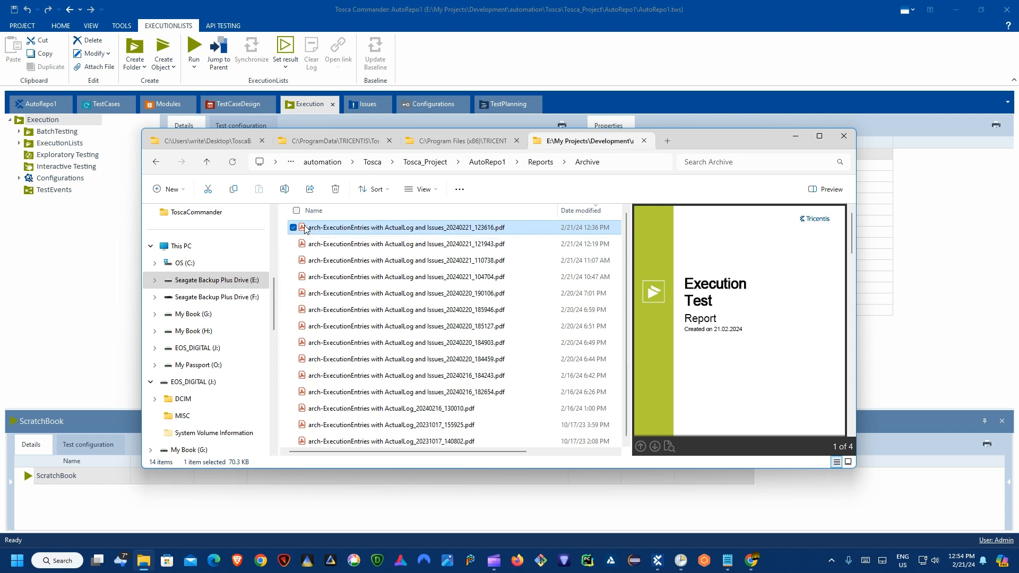
# Step: Open the newest archived report PDF in Acrobat and select text in the 1BatchTest row
pyautogui.doubleClick(305, 228)
pyautogui.scroll(-5, 428, 240)
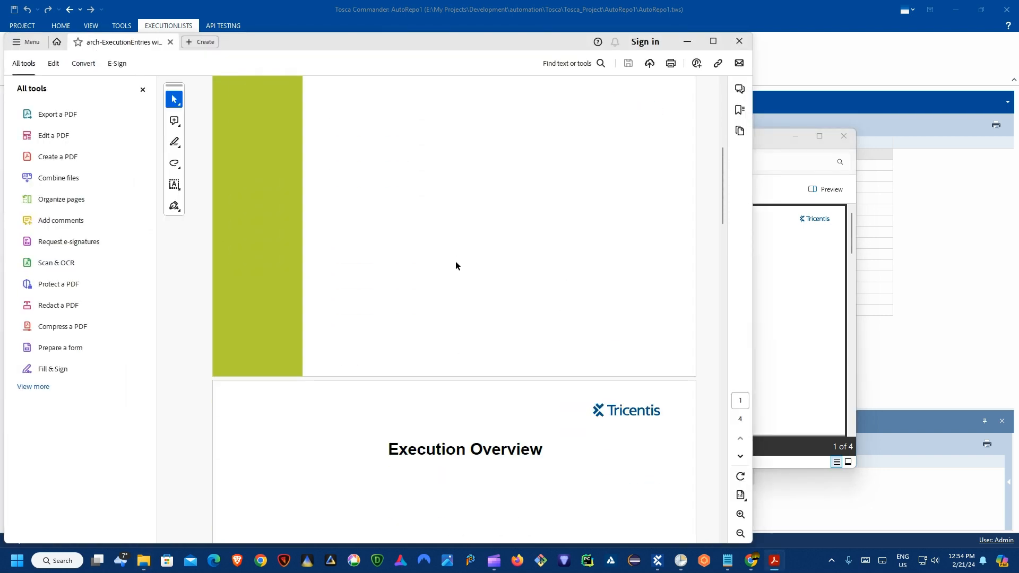
pyautogui.scroll(-8, 456, 265)
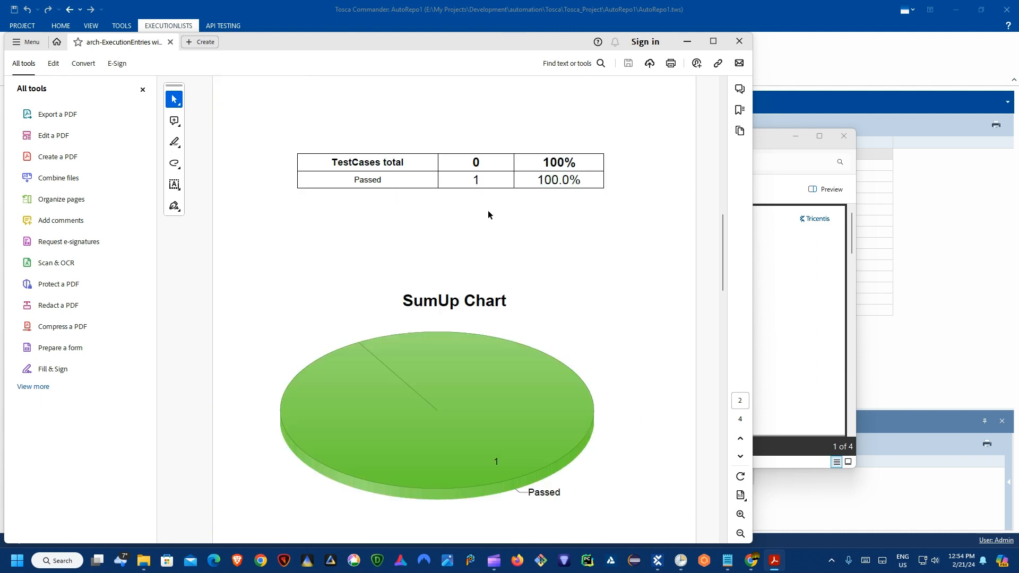
pyautogui.scroll(1, 492, 218)
pyautogui.scroll(-10, 489, 299)
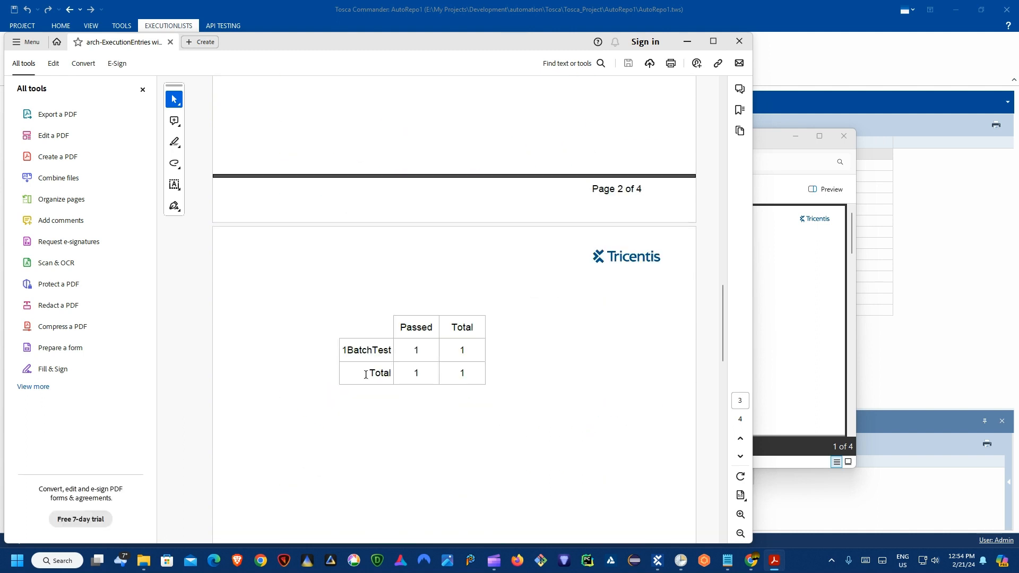
pyautogui.moveTo(359, 350); pyautogui.dragTo(392, 351)
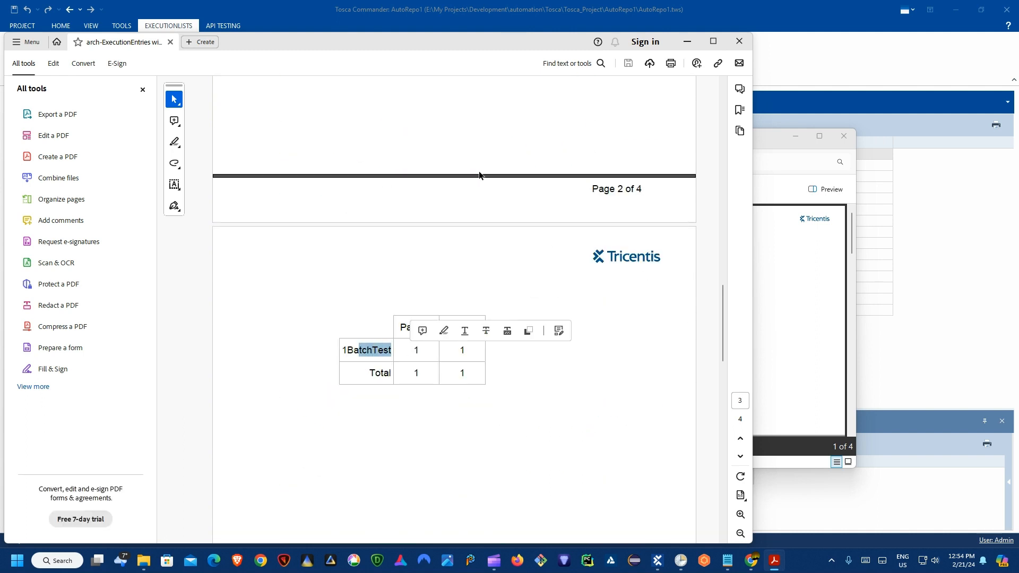
# Step: Review the remaining report pages showing Find Customer passed 1 of 1, then close Acrobat
pyautogui.scroll(-6, 478, 181)
pyautogui.scroll(-8, 477, 194)
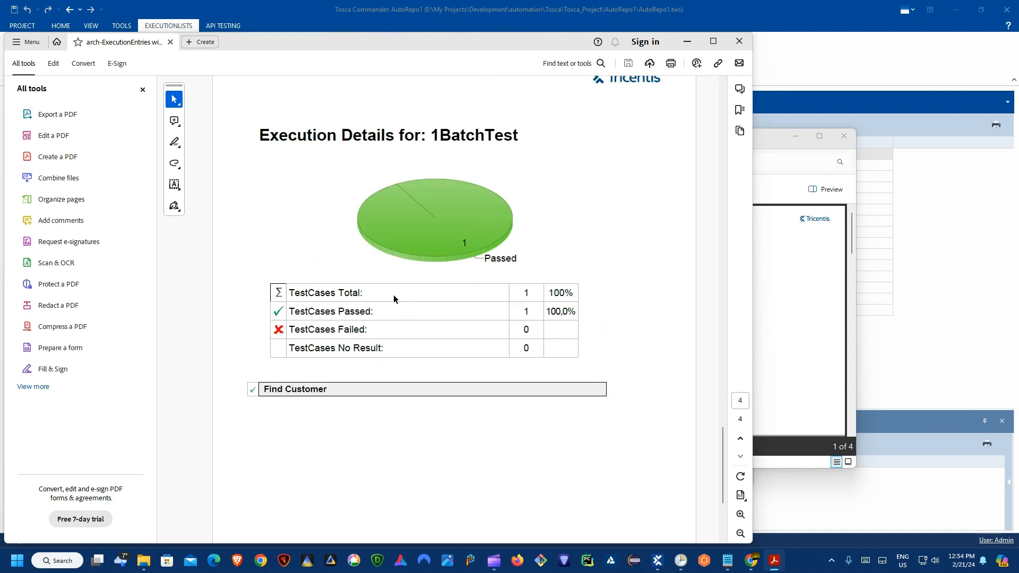
pyautogui.scroll(-5, 524, 281)
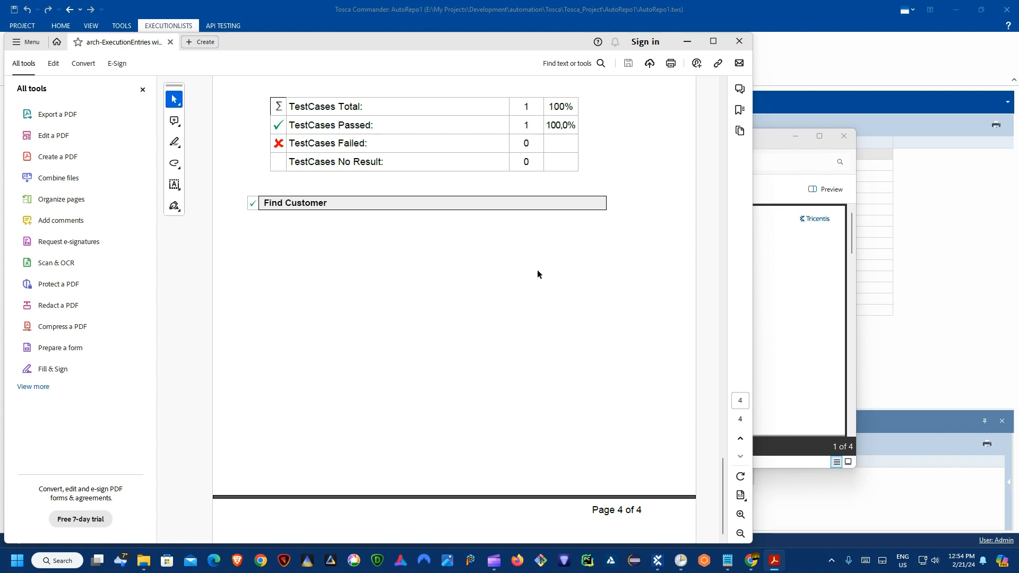
pyautogui.scroll(7, 537, 269)
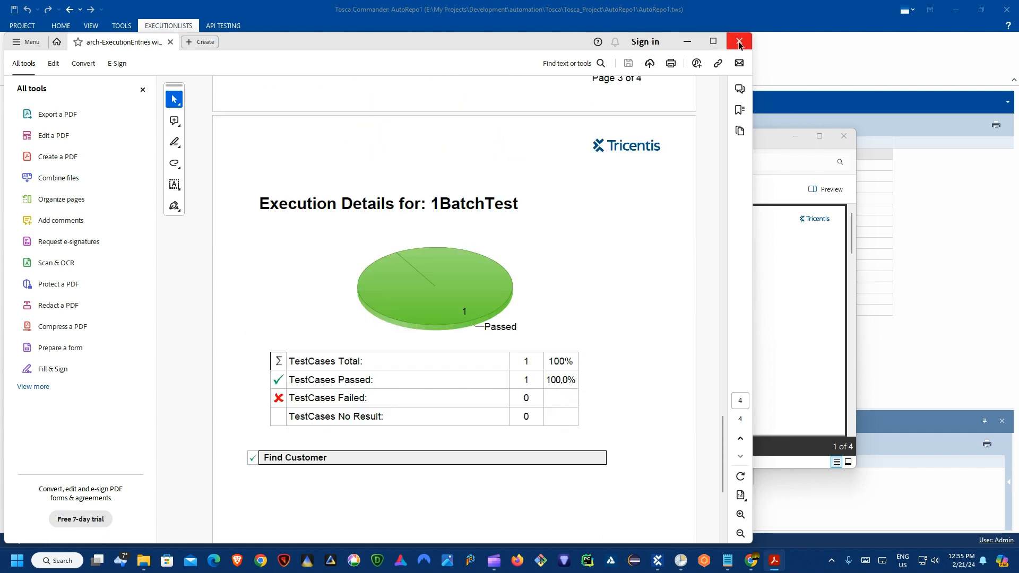
pyautogui.click(739, 42)
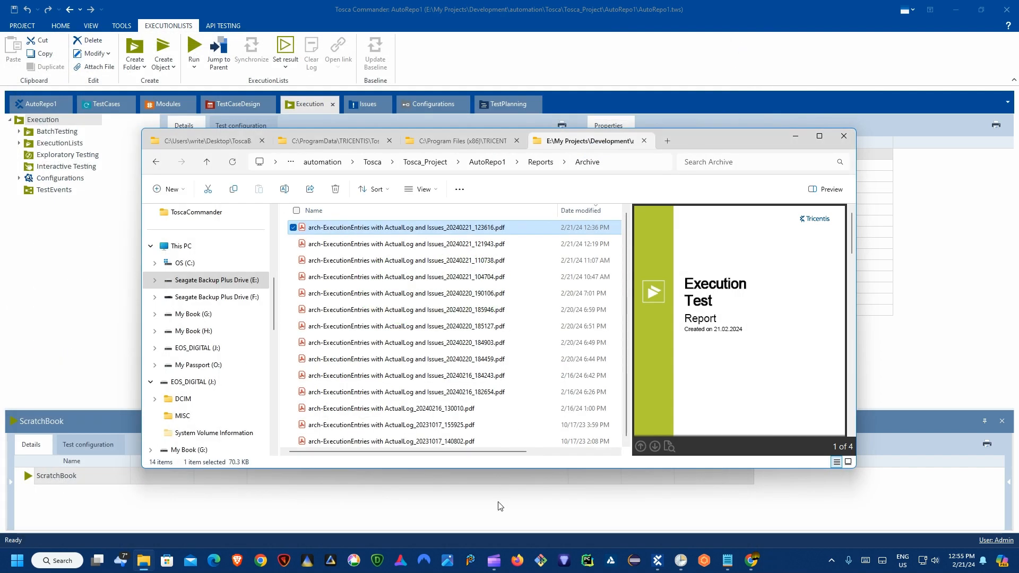
# Step: In Tosca Commander, show the Find Customer test case with its Precondition, Process and PostCondition folders
pyautogui.moveTo(493, 561)
pyautogui.click(569, 507)
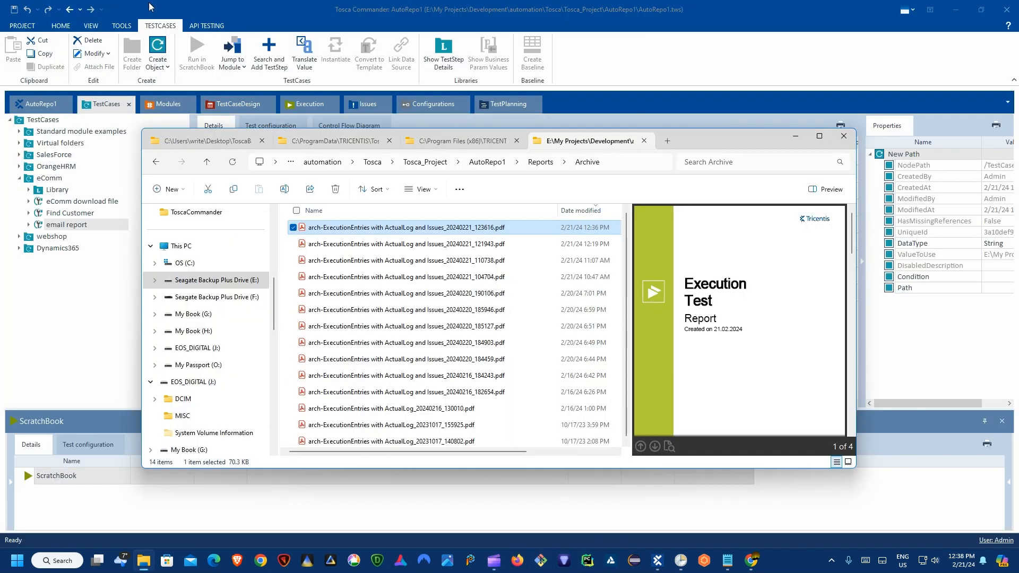
pyautogui.click(149, 7)
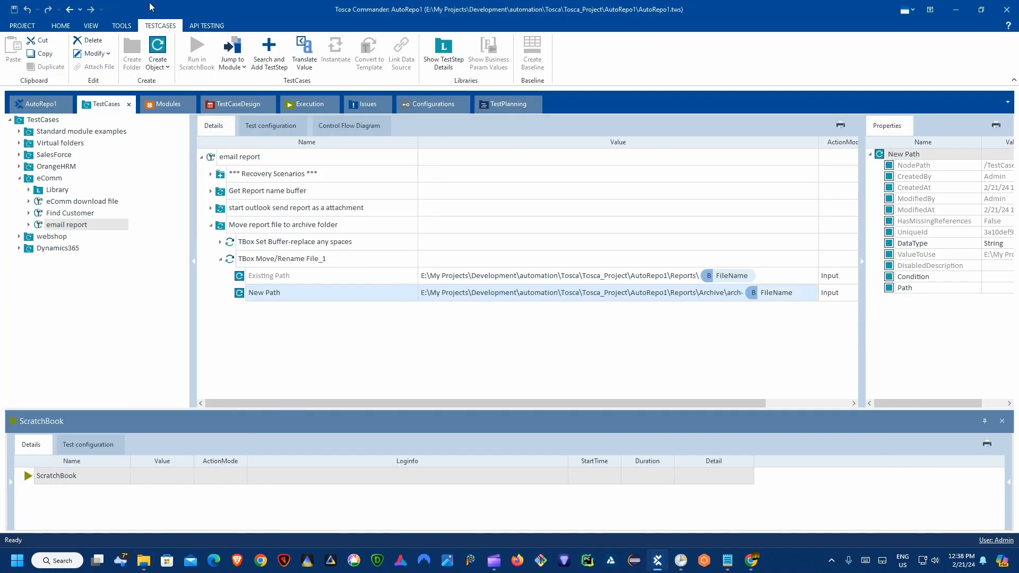
pyautogui.click(76, 214)
pyautogui.click(77, 202)
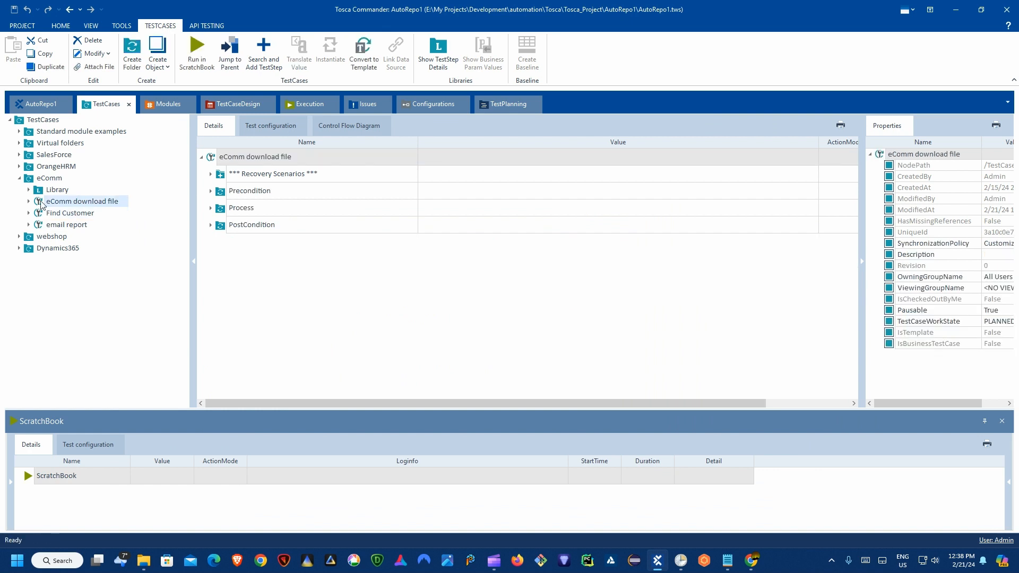
pyautogui.click(50, 216)
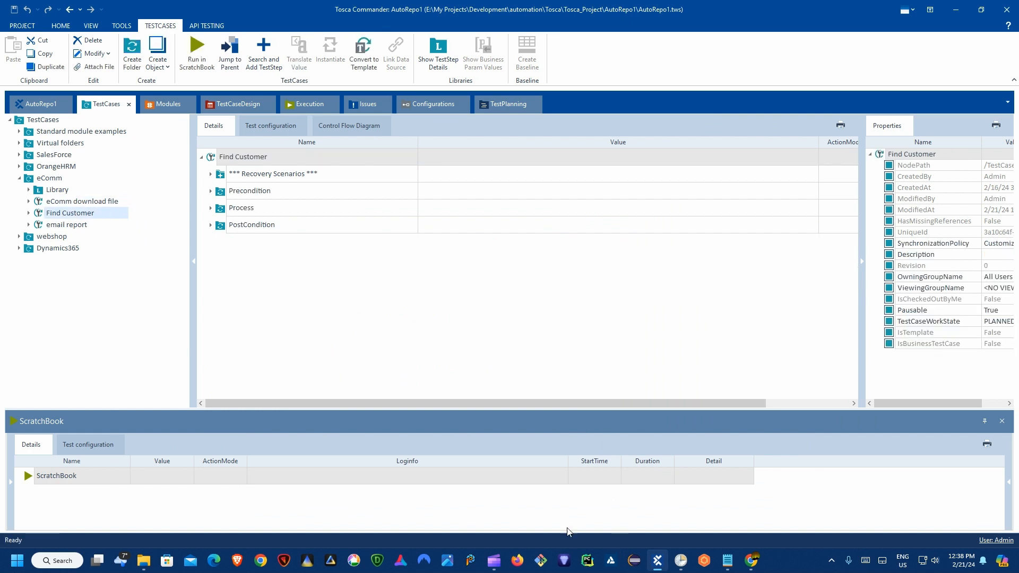
pyautogui.click(375, 290)
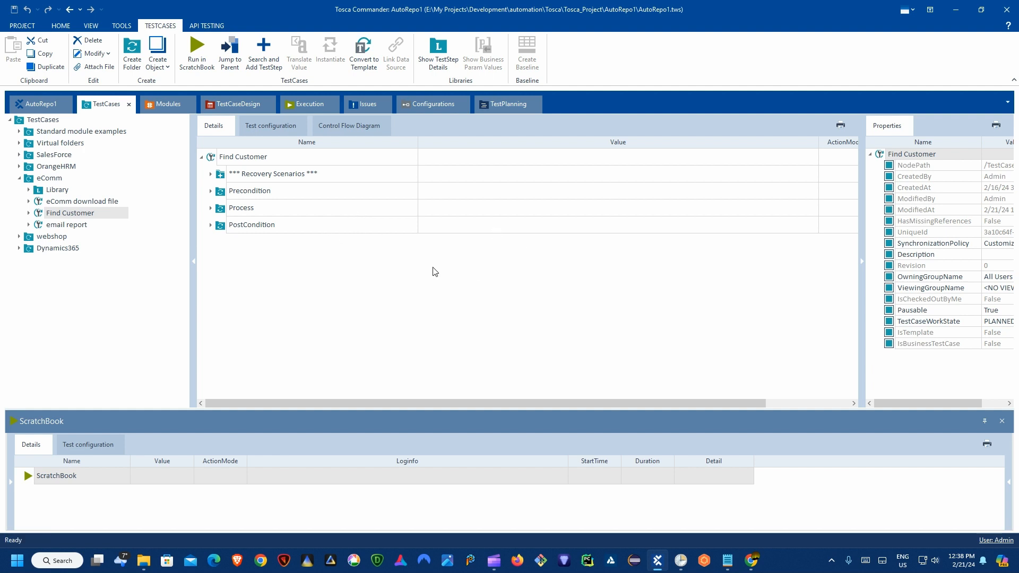
# Step: Search the web for 'tcshell tosca' in a new Chrome tab
pyautogui.click(752, 561)
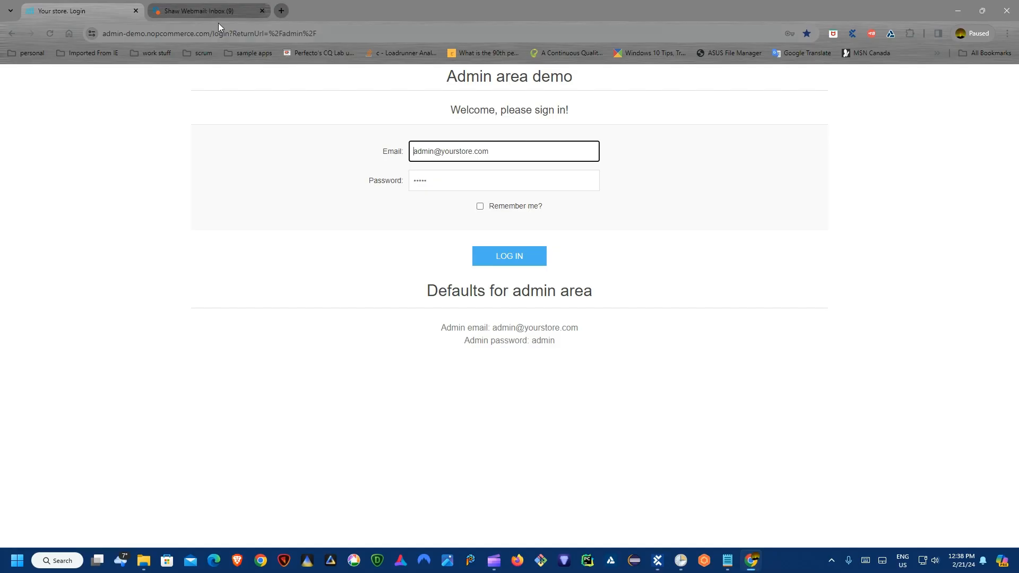
pyautogui.click(282, 11)
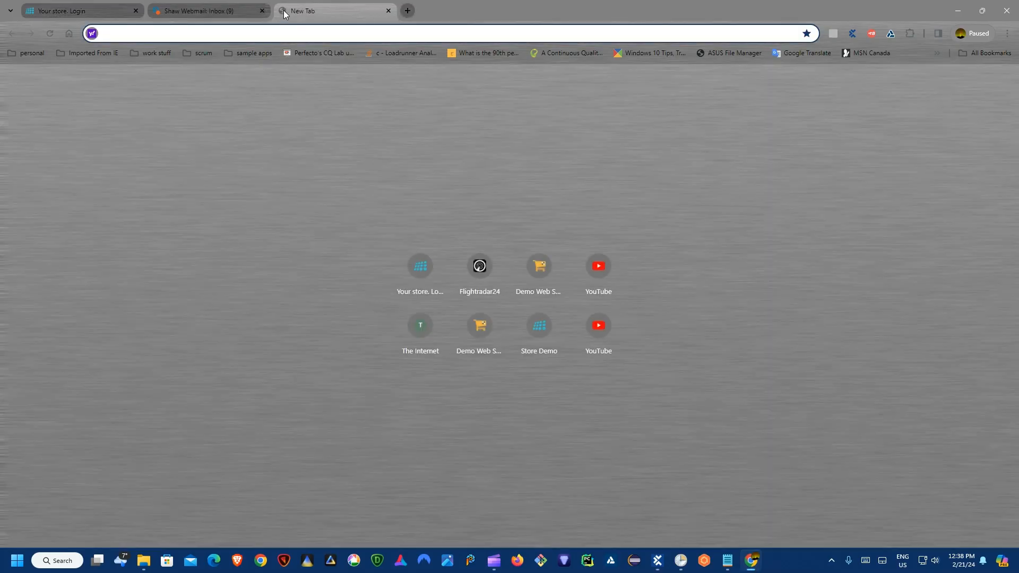
pyautogui.write('tcs')
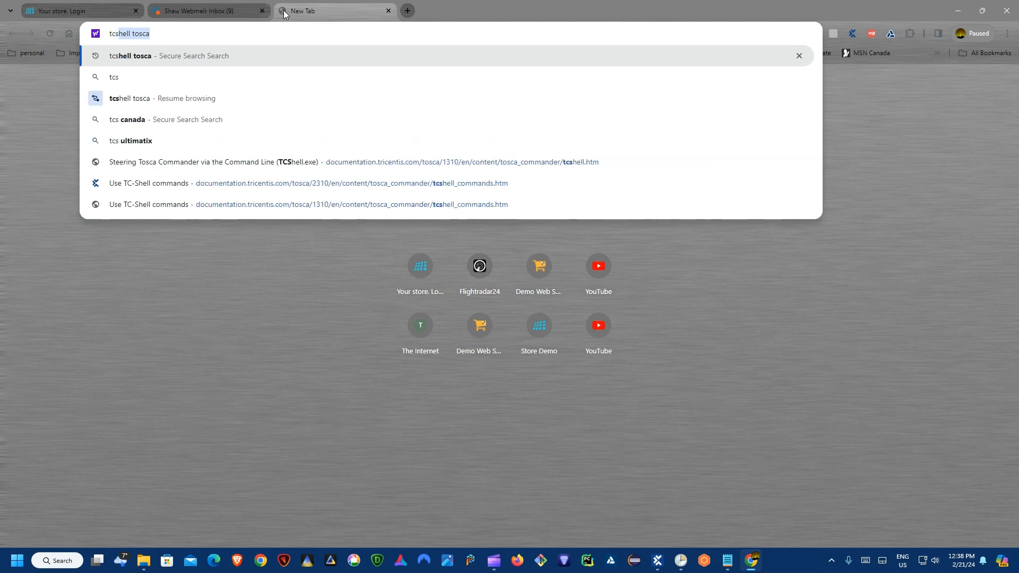
pyautogui.write('heell')
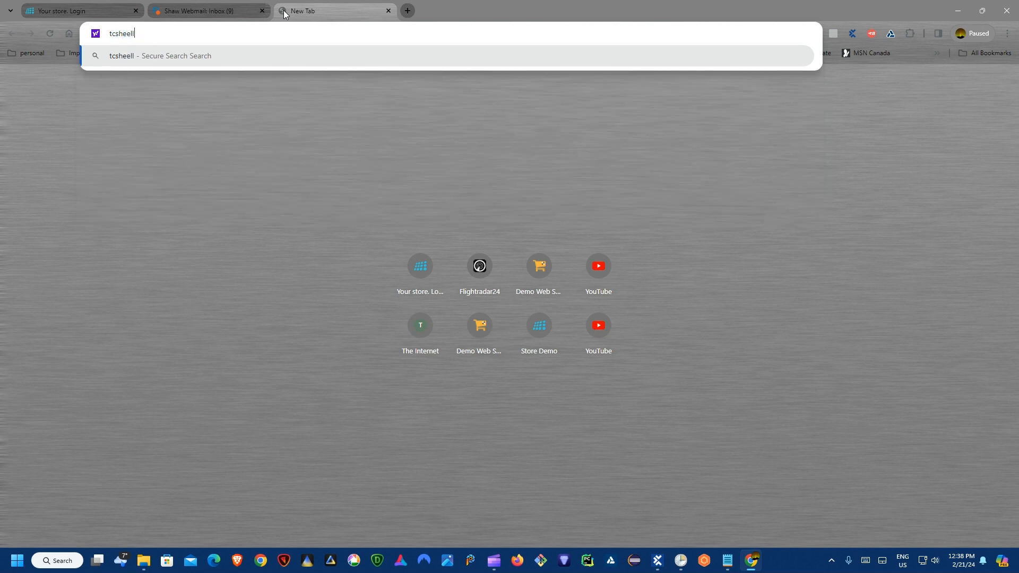
pyautogui.press('BackSpace')
pyautogui.press('BackSpace')
pyautogui.press('BackSpace')
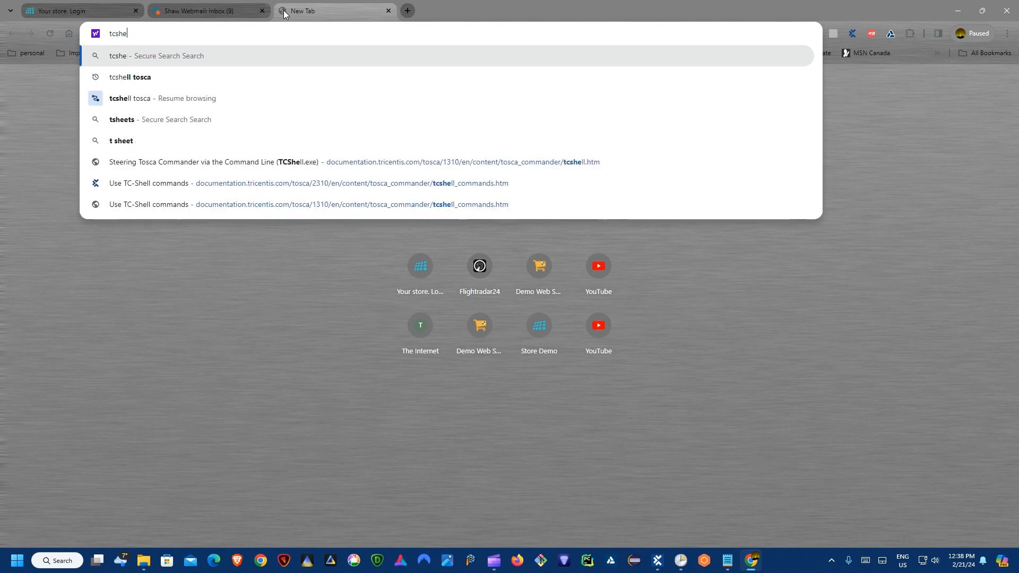
pyautogui.press('Down')
pyautogui.press('Return')
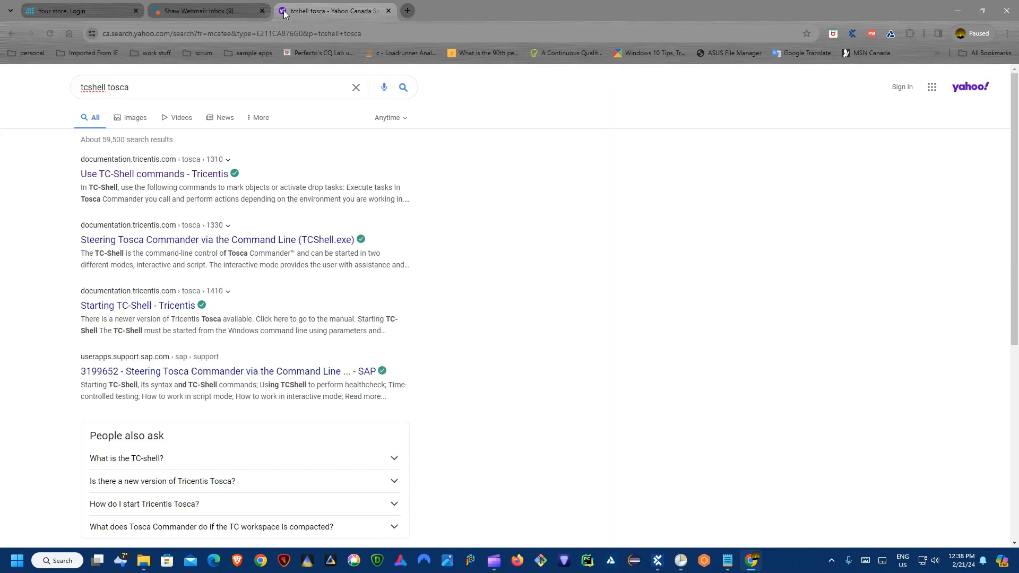
# Step: Open the Use TC-Shell commands result and switch its URL version from 1310 to 2310
pyautogui.click(160, 174)
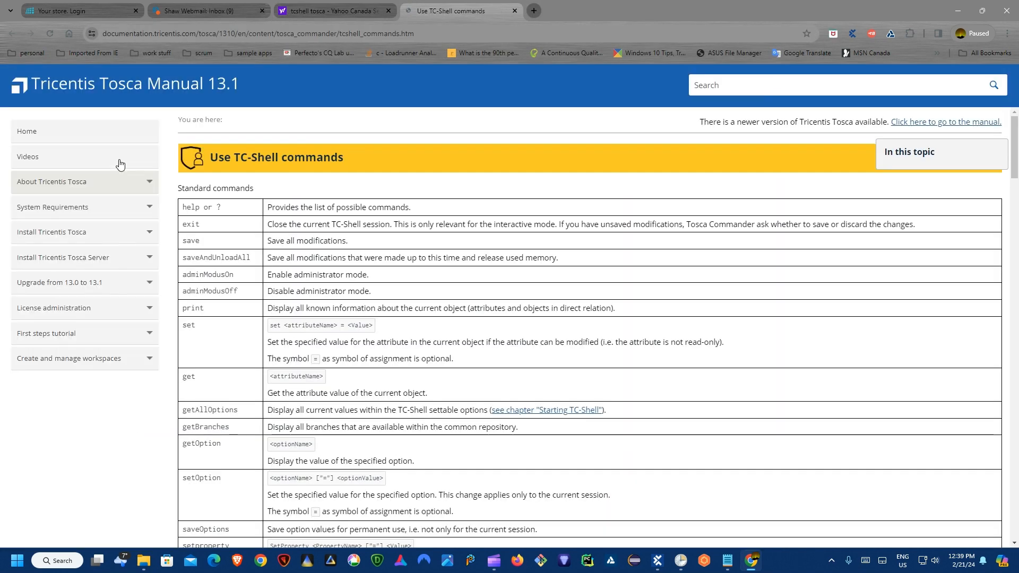
pyautogui.click(233, 34)
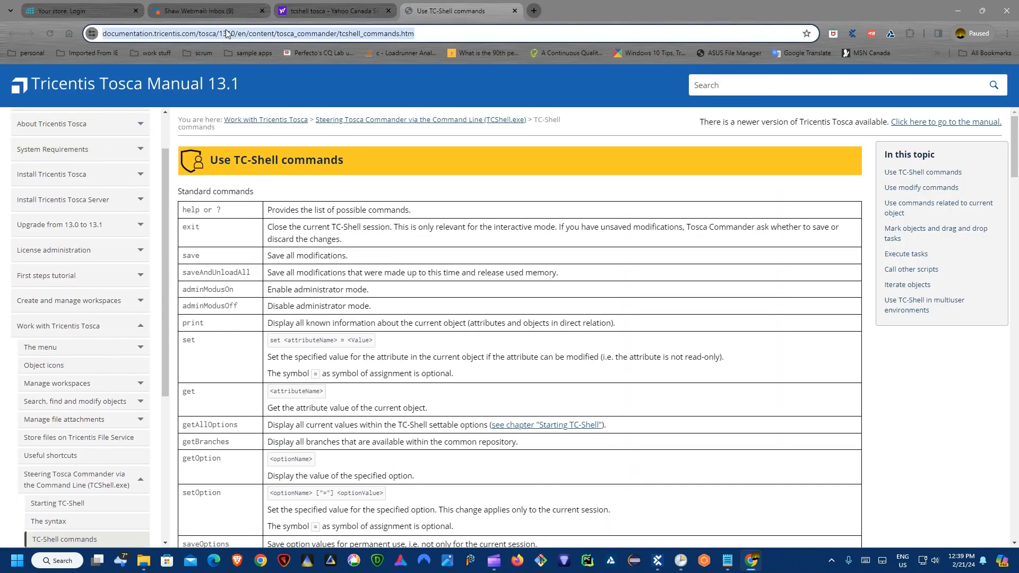
pyautogui.click(237, 34)
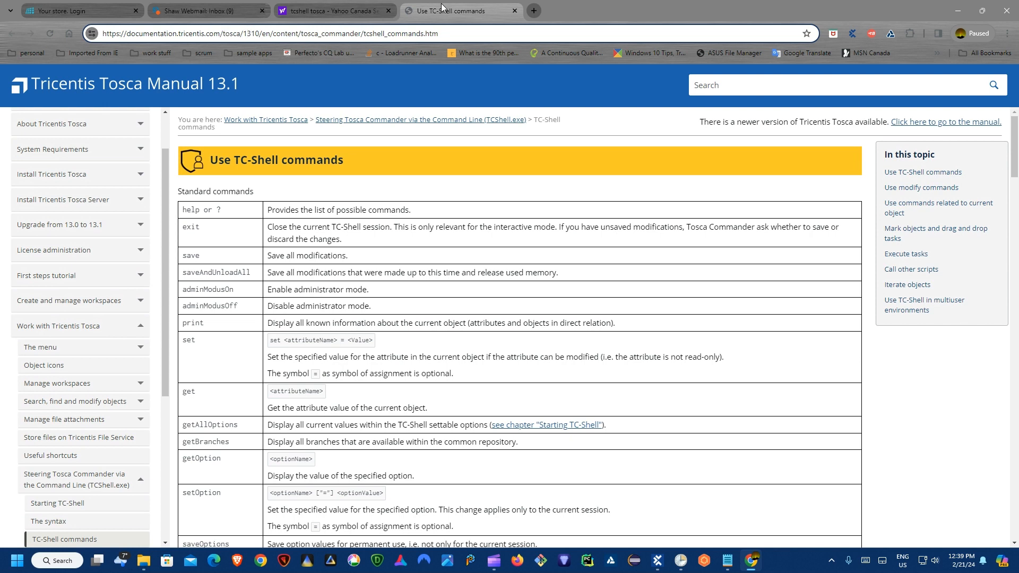
pyautogui.press('BackSpace')
pyautogui.write('2')
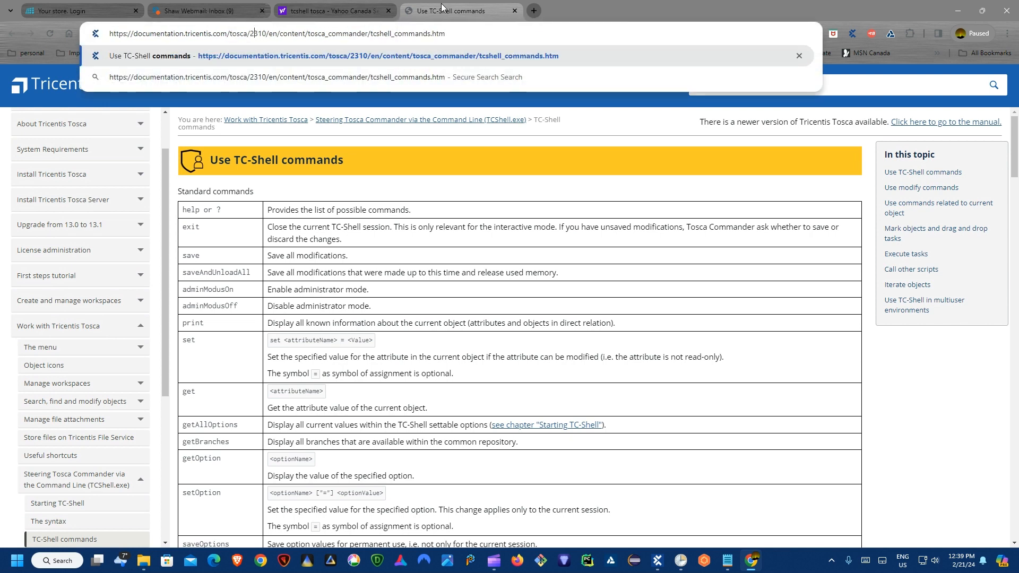
pyautogui.press('Return')
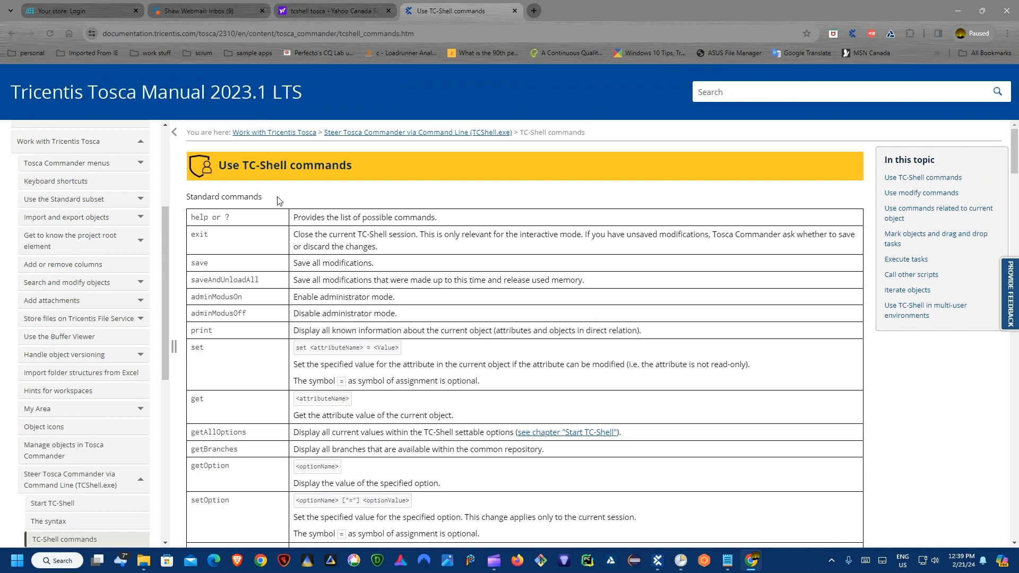
# Step: Jump to the Use TC-Shell commands heading and close the Yahoo search results tab
pyautogui.scroll(-4, 326, 236)
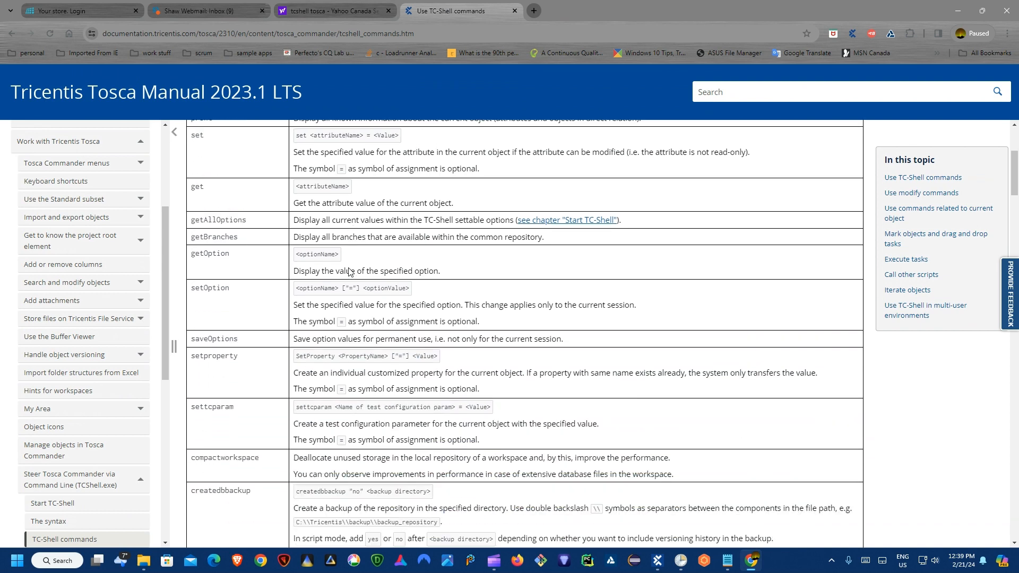
pyautogui.scroll(4, 688, 246)
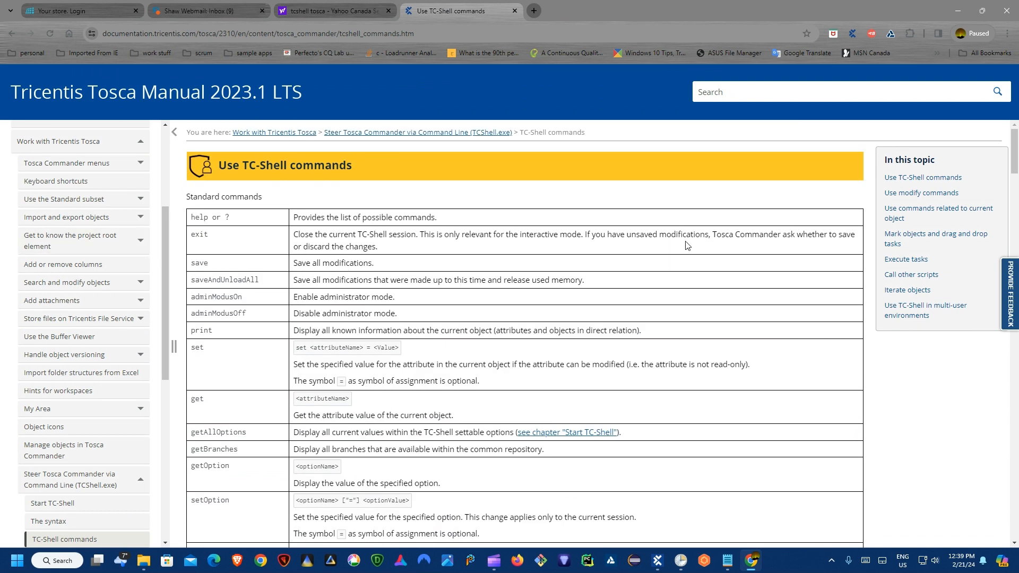
pyautogui.click(924, 178)
pyautogui.scroll(-2, 481, 213)
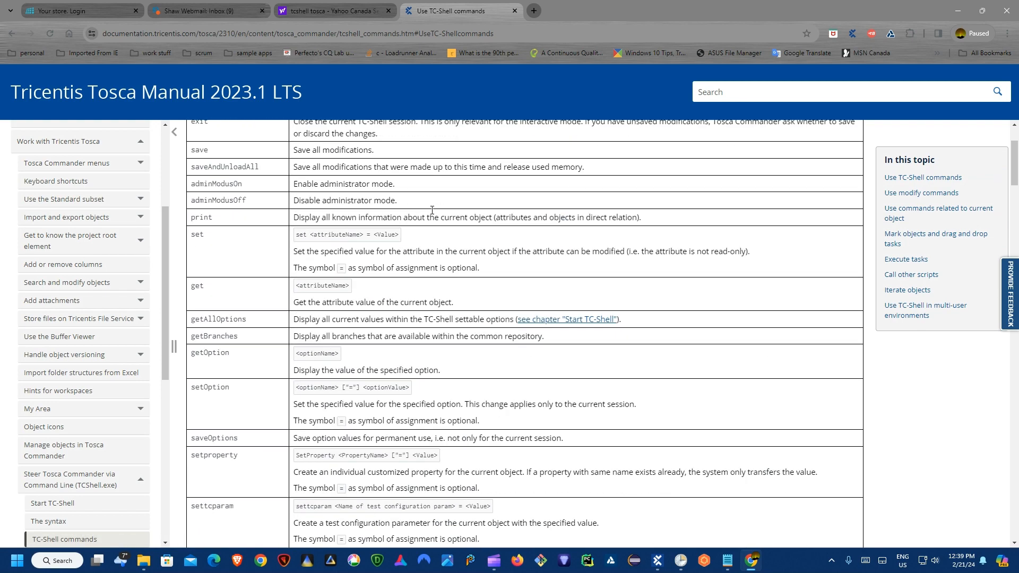
pyautogui.scroll(2, 481, 212)
pyautogui.click(387, 11)
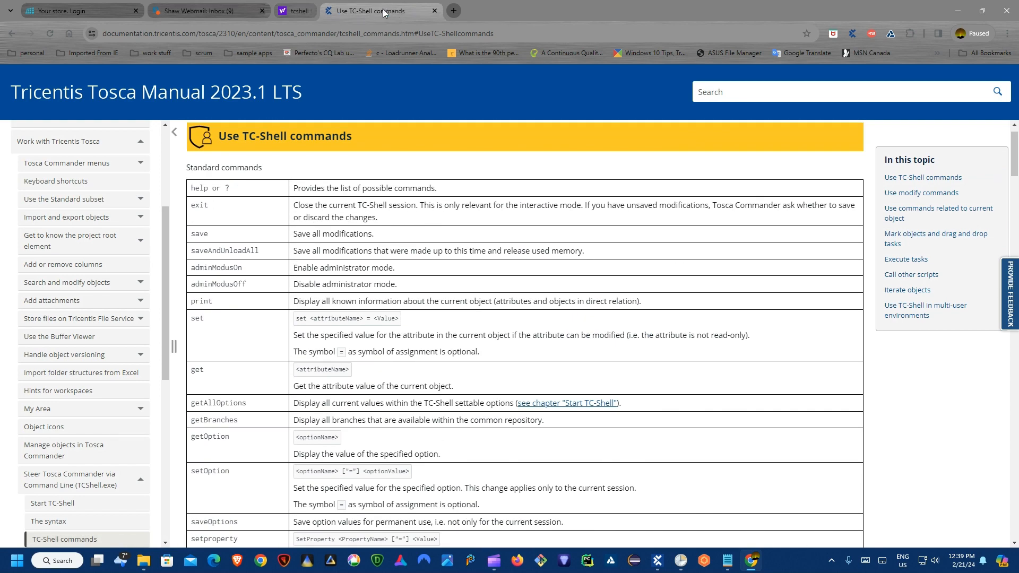